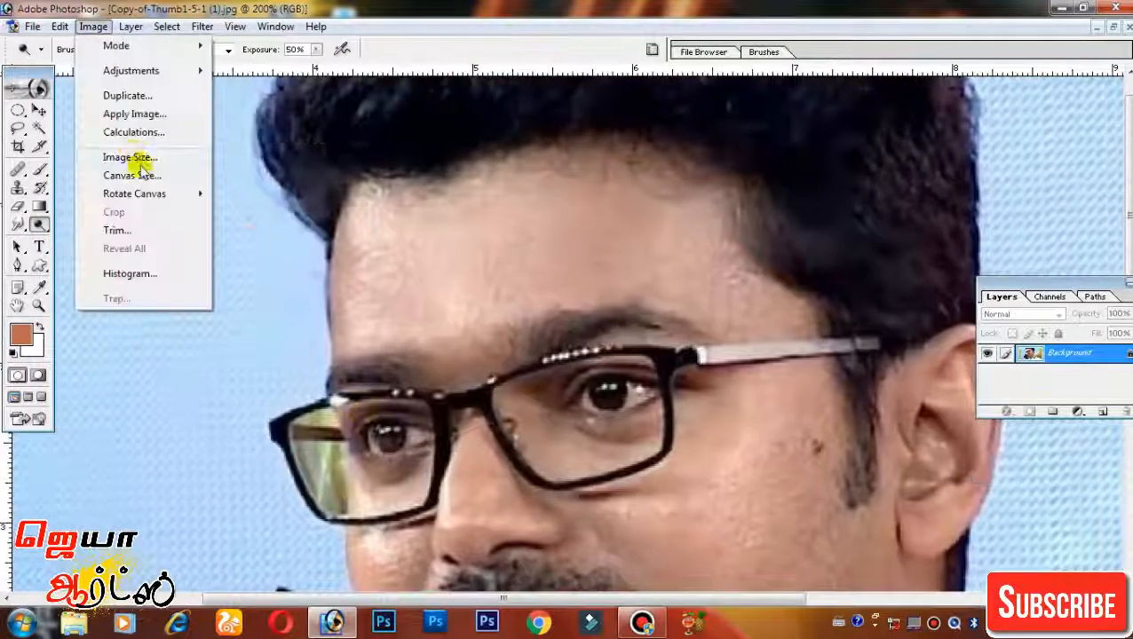
Resize the image, entering 2000 as the new size
{"action": "left_click", "coordinate": [139, 161]}
{"action": "type", "text": "2000"}
{"action": "key", "text": "Return"}
Sharpen the photo with Unsharp Mask, adjusting the radius and raising the amount above 77%
{"action": "left_click", "coordinate": [202, 26]}
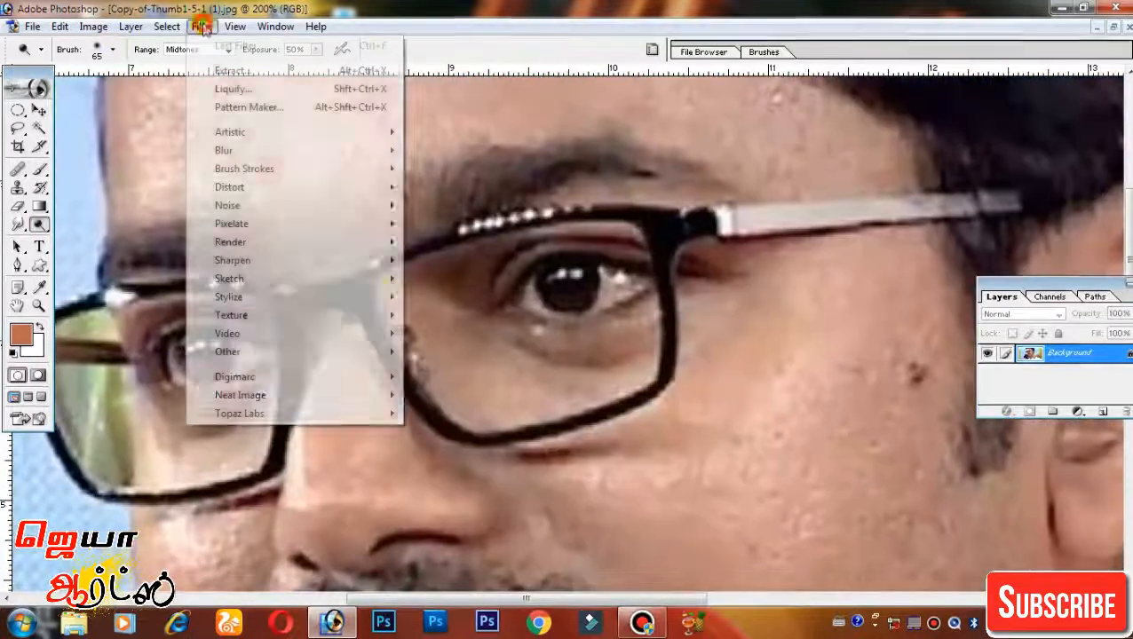
{"action": "left_click", "coordinate": [435, 314]}
{"action": "mouse_move", "coordinate": [896, 398]}
{"action": "left_mouse_down"}
{"action": "mouse_move", "coordinate": [939, 400]}
{"action": "mouse_move", "coordinate": [893, 397]}
{"action": "left_mouse_up"}
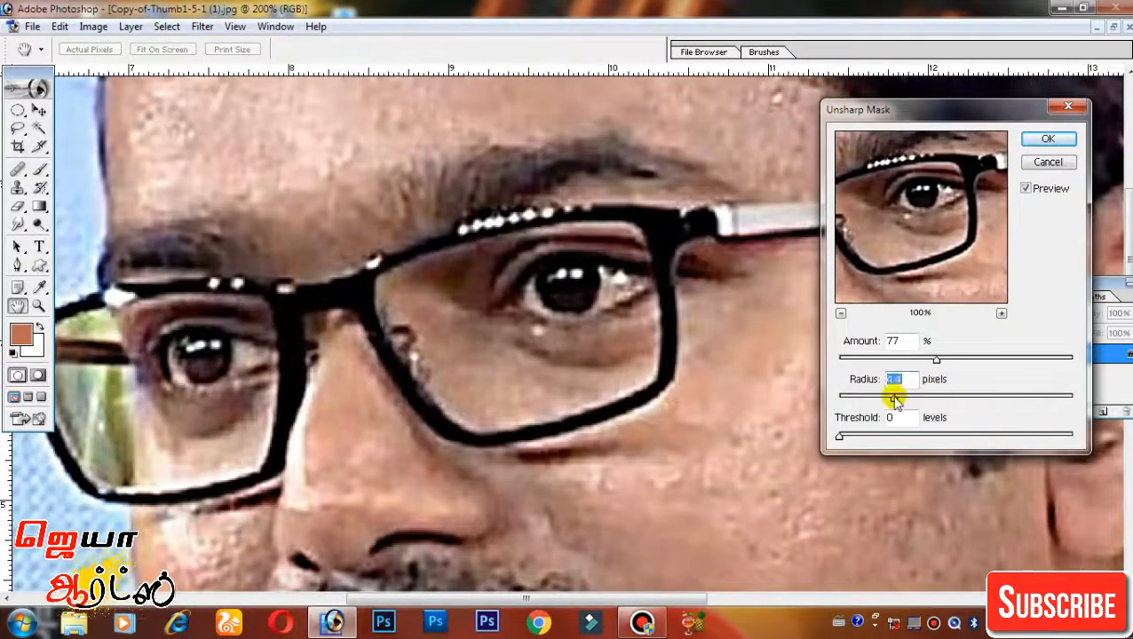
{"action": "left_click_drag", "start_coordinate": [937, 359], "coordinate": [964, 361]}
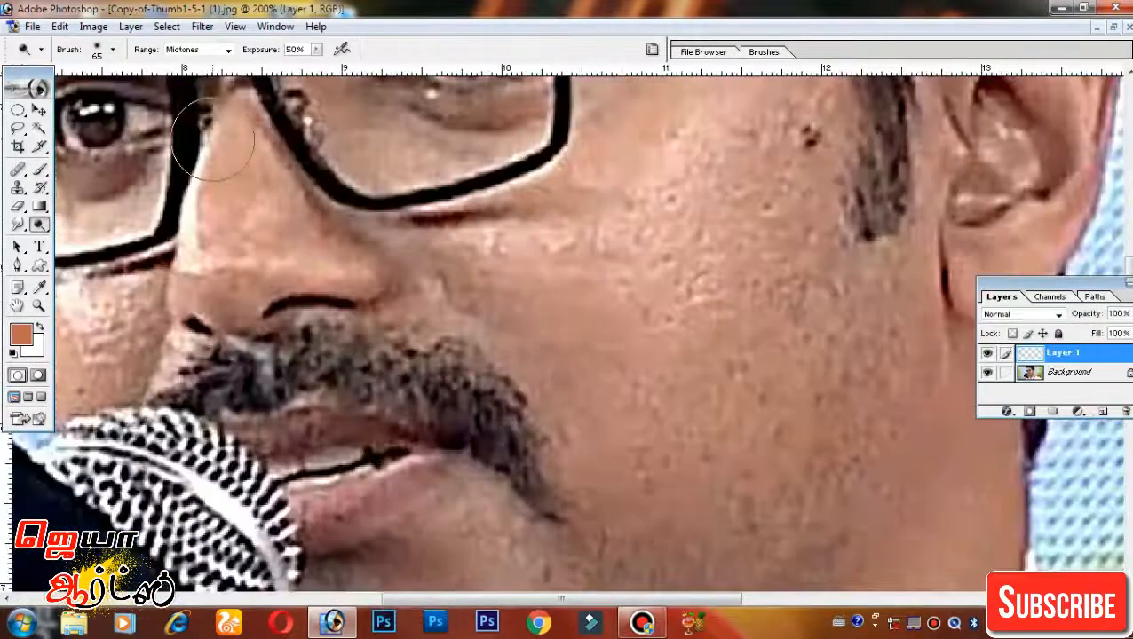
Switch from the Dodge tool to the Smudge tool and choose a small hard round brush preset
{"action": "left_click_drag", "start_coordinate": [213, 140], "coordinate": [309, 231]}
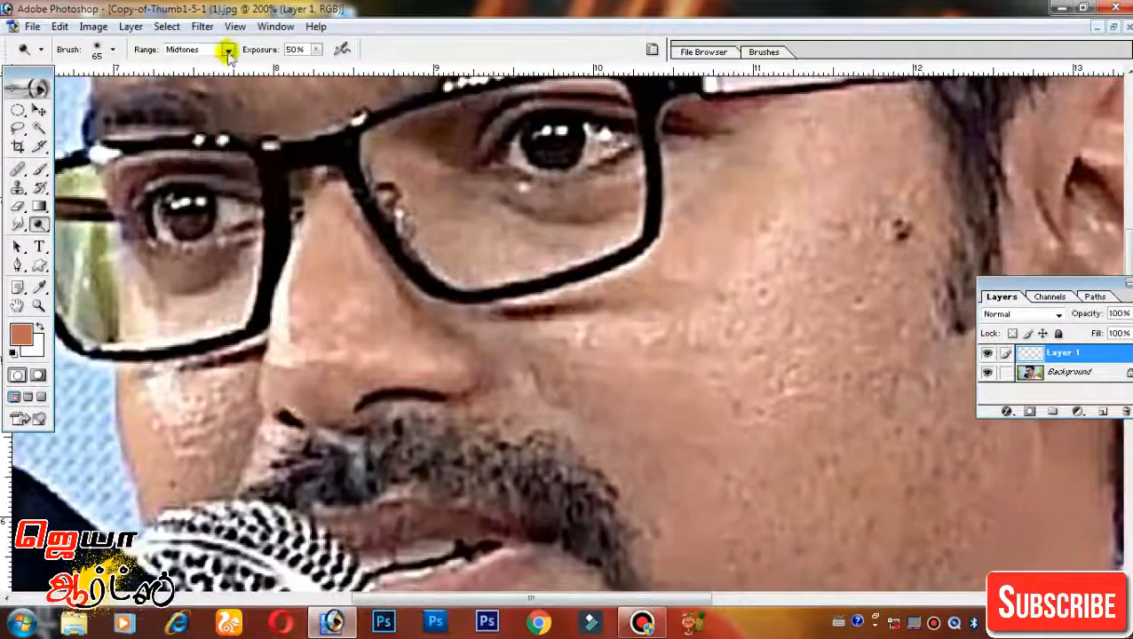
{"action": "left_click", "coordinate": [227, 51]}
{"action": "left_click", "coordinate": [191, 73]}
{"action": "right_click", "coordinate": [39, 224]}
{"action": "left_click", "coordinate": [17, 224]}
{"action": "right_click", "coordinate": [641, 343]}
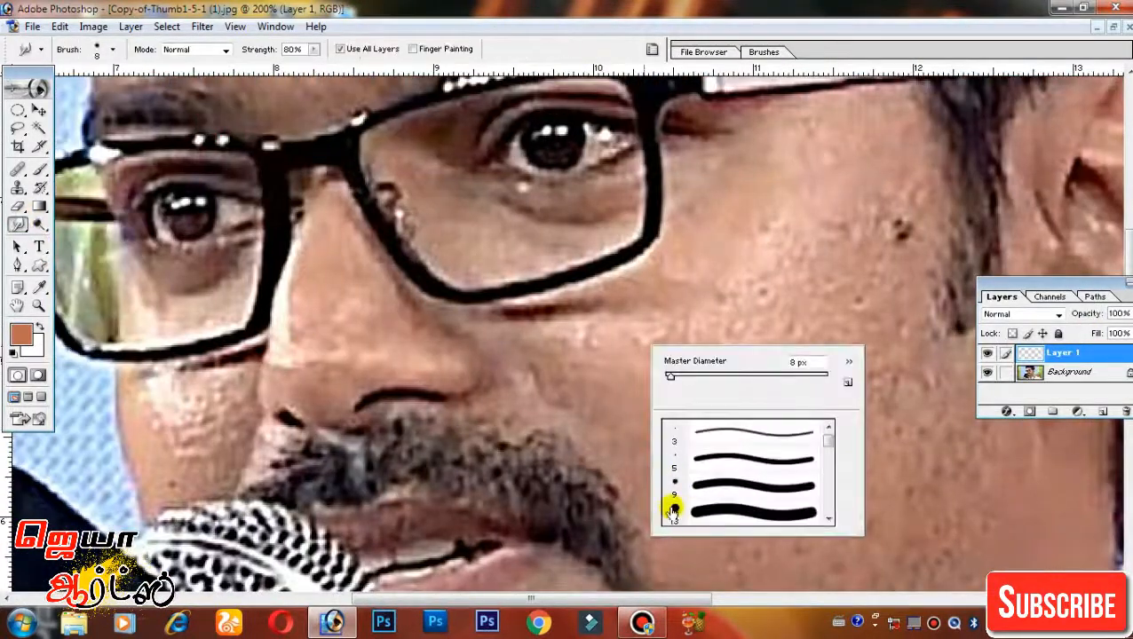
{"action": "left_click", "coordinate": [670, 505]}
{"action": "left_click_drag", "start_coordinate": [287, 335], "coordinate": [358, 432]}
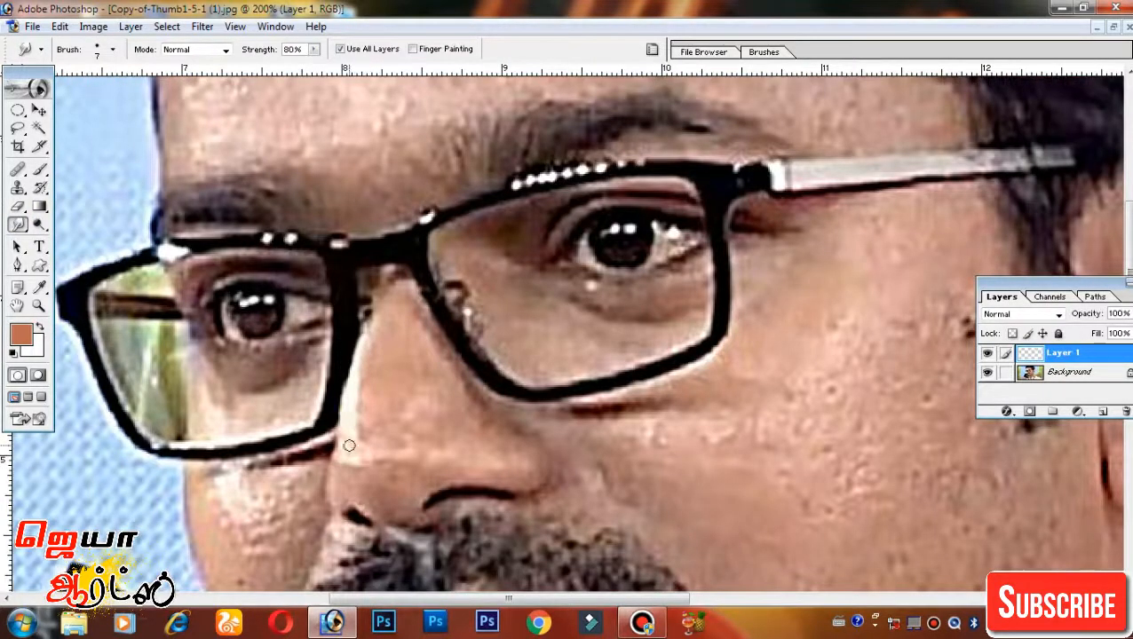
{"action": "left_click_drag", "start_coordinate": [572, 355], "coordinate": [521, 419]}
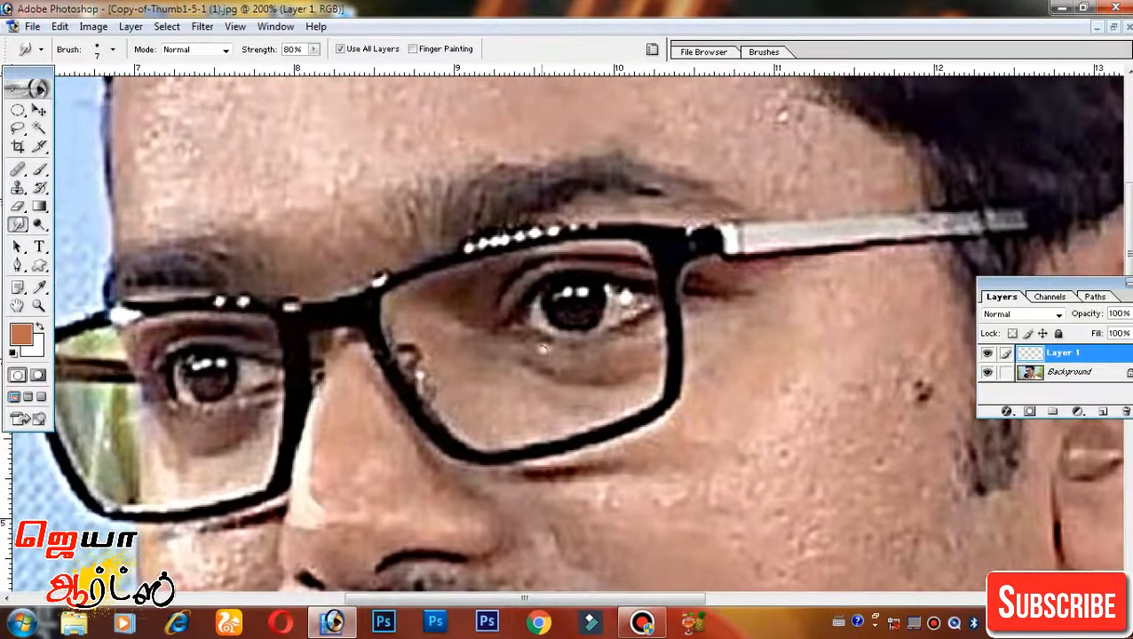
{"action": "left_click_drag", "start_coordinate": [453, 359], "coordinate": [590, 282]}
{"action": "left_click_drag", "start_coordinate": [348, 292], "coordinate": [297, 132]}
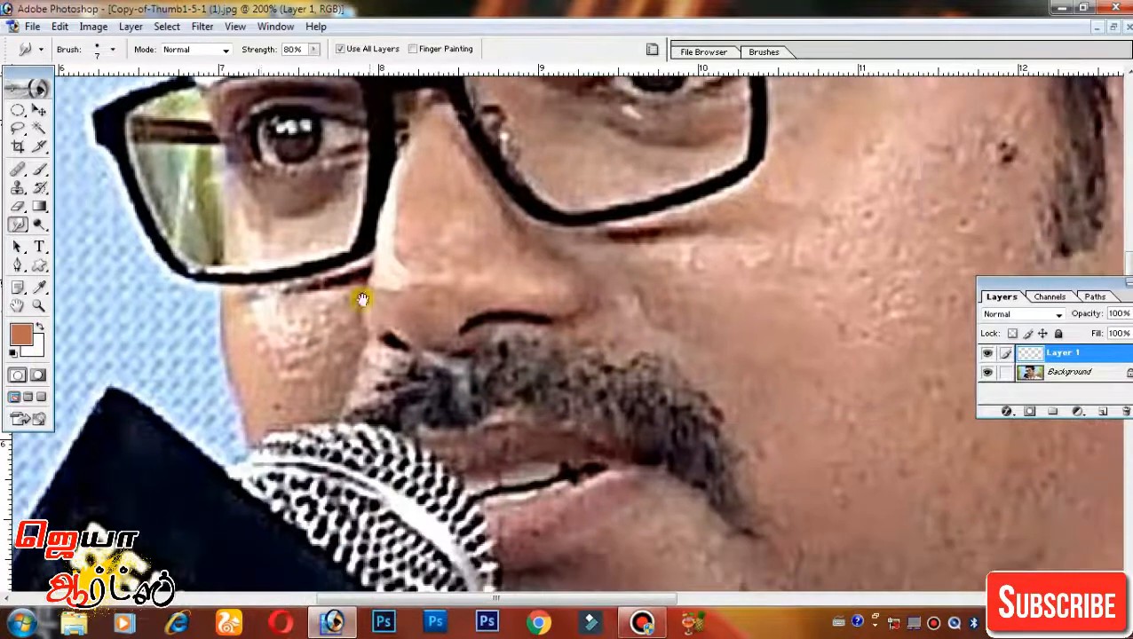
{"action": "left_click_drag", "start_coordinate": [292, 333], "coordinate": [344, 604]}
{"action": "left_click_drag", "start_coordinate": [794, 195], "coordinate": [731, 248]}
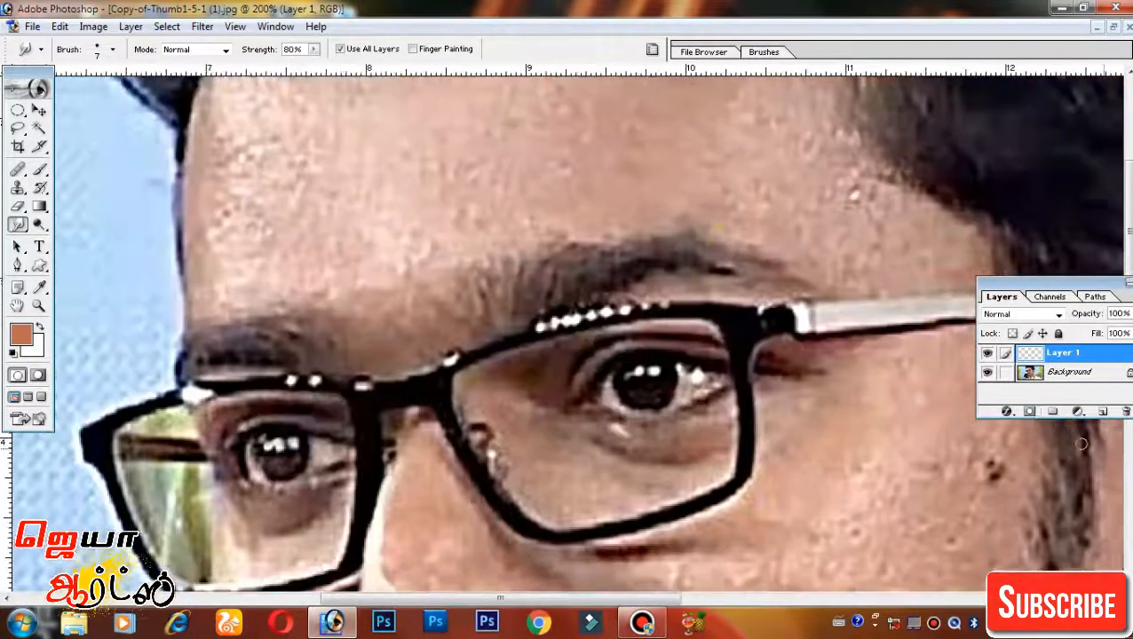
Set the Smudge strength to 52% and the brush to 40 px, and smooth the skin on the left part of the forehead
{"action": "left_click", "coordinate": [314, 49]}
{"action": "left_click_drag", "start_coordinate": [313, 66], "coordinate": [291, 67]}
{"action": "key", "text": "bracketright"}
{"action": "key", "text": "bracketright"}
{"action": "key", "text": "bracketright"}
{"action": "key", "text": "bracketright"}
{"action": "key", "text": "bracketright"}
{"action": "key", "text": "bracketright"}
{"action": "mouse_move", "coordinate": [218, 114]}
{"action": "left_mouse_down"}
{"action": "mouse_move", "coordinate": [260, 276]}
{"action": "mouse_move", "coordinate": [263, 233]}
{"action": "mouse_move", "coordinate": [257, 425]}
{"action": "mouse_move", "coordinate": [299, 234]}
{"action": "left_mouse_up"}
{"action": "mouse_move", "coordinate": [322, 393]}
{"action": "left_mouse_down"}
{"action": "mouse_move", "coordinate": [322, 261]}
{"action": "mouse_move", "coordinate": [349, 219]}
{"action": "left_mouse_up"}
{"action": "mouse_move", "coordinate": [348, 176]}
{"action": "left_mouse_down"}
{"action": "mouse_move", "coordinate": [328, 258]}
{"action": "mouse_move", "coordinate": [378, 207]}
{"action": "left_mouse_up"}
{"action": "mouse_move", "coordinate": [375, 279]}
{"action": "left_mouse_down"}
{"action": "mouse_move", "coordinate": [363, 186]}
{"action": "mouse_move", "coordinate": [334, 291]}
{"action": "left_mouse_up"}
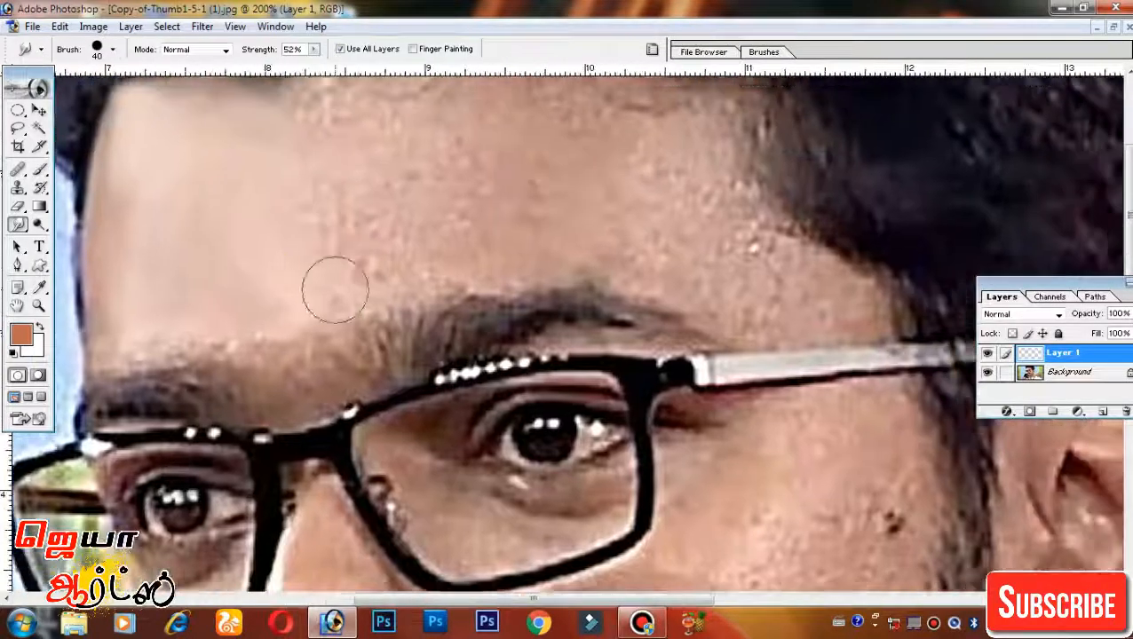
Smudge the middle of the forehead smooth up to the hairline, extending towards the temple
{"action": "mouse_move", "coordinate": [355, 226]}
{"action": "left_mouse_down"}
{"action": "mouse_move", "coordinate": [261, 236]}
{"action": "mouse_move", "coordinate": [309, 291]}
{"action": "mouse_move", "coordinate": [375, 162]}
{"action": "left_mouse_up"}
{"action": "mouse_move", "coordinate": [379, 360]}
{"action": "left_mouse_down"}
{"action": "mouse_move", "coordinate": [355, 295]}
{"action": "mouse_move", "coordinate": [271, 280]}
{"action": "mouse_move", "coordinate": [233, 343]}
{"action": "left_mouse_up"}
{"action": "mouse_move", "coordinate": [356, 193]}
{"action": "left_mouse_down"}
{"action": "mouse_move", "coordinate": [370, 151]}
{"action": "mouse_move", "coordinate": [330, 182]}
{"action": "left_mouse_up"}
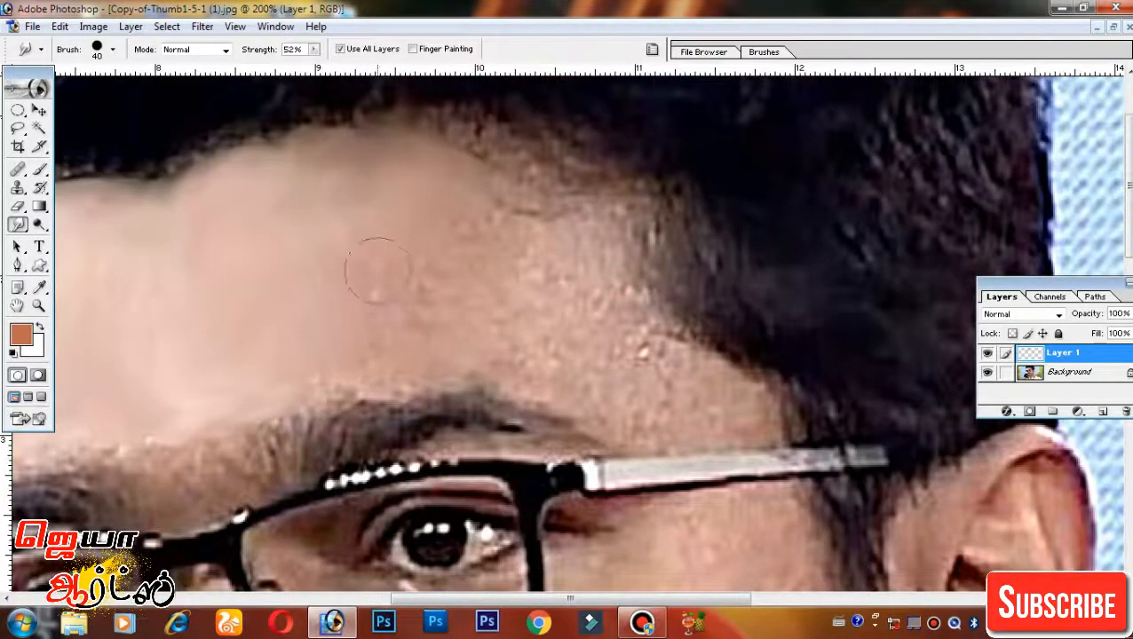
{"action": "mouse_move", "coordinate": [610, 305]}
{"action": "left_mouse_down"}
{"action": "mouse_move", "coordinate": [579, 286]}
{"action": "mouse_move", "coordinate": [473, 146]}
{"action": "left_mouse_up"}
{"action": "left_click_drag", "start_coordinate": [475, 201], "coordinate": [502, 181]}
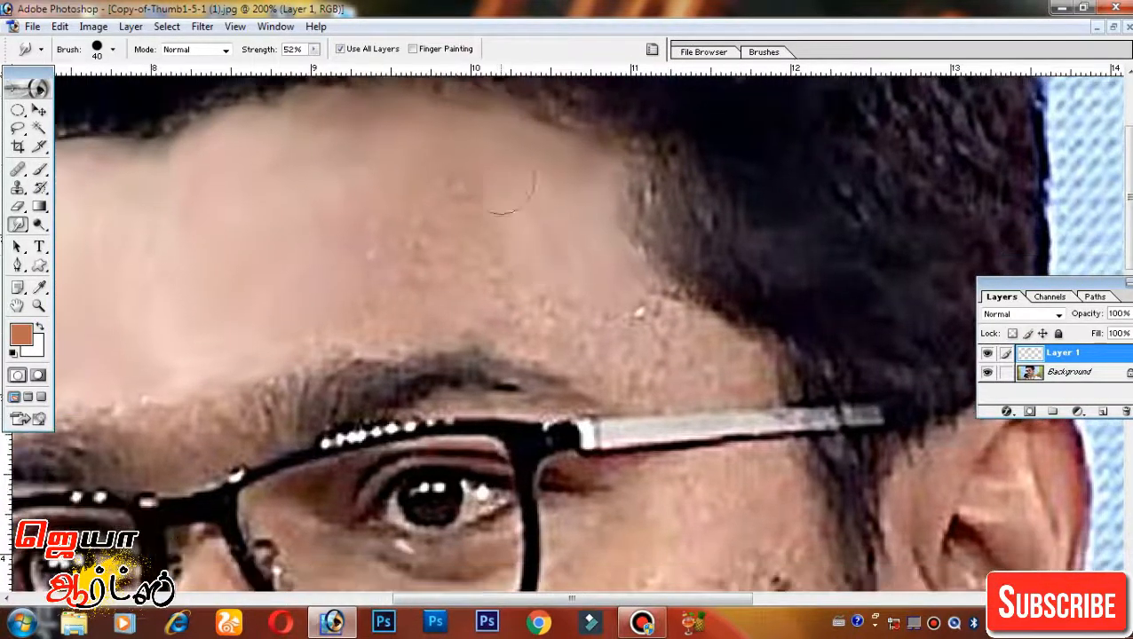
Blend the remaining rough forehead skin above the eyebrow and beside the temple with the Smudge tool
{"action": "mouse_move", "coordinate": [480, 252]}
{"action": "left_mouse_down"}
{"action": "mouse_move", "coordinate": [516, 298]}
{"action": "mouse_move", "coordinate": [497, 213]}
{"action": "left_mouse_up"}
{"action": "left_click_drag", "start_coordinate": [551, 226], "coordinate": [513, 187]}
{"action": "left_click_drag", "start_coordinate": [604, 295], "coordinate": [479, 203]}
{"action": "left_click_drag", "start_coordinate": [512, 281], "coordinate": [536, 192]}
{"action": "mouse_move", "coordinate": [564, 380]}
{"action": "left_mouse_down"}
{"action": "mouse_move", "coordinate": [614, 339]}
{"action": "mouse_move", "coordinate": [579, 372]}
{"action": "left_mouse_up"}
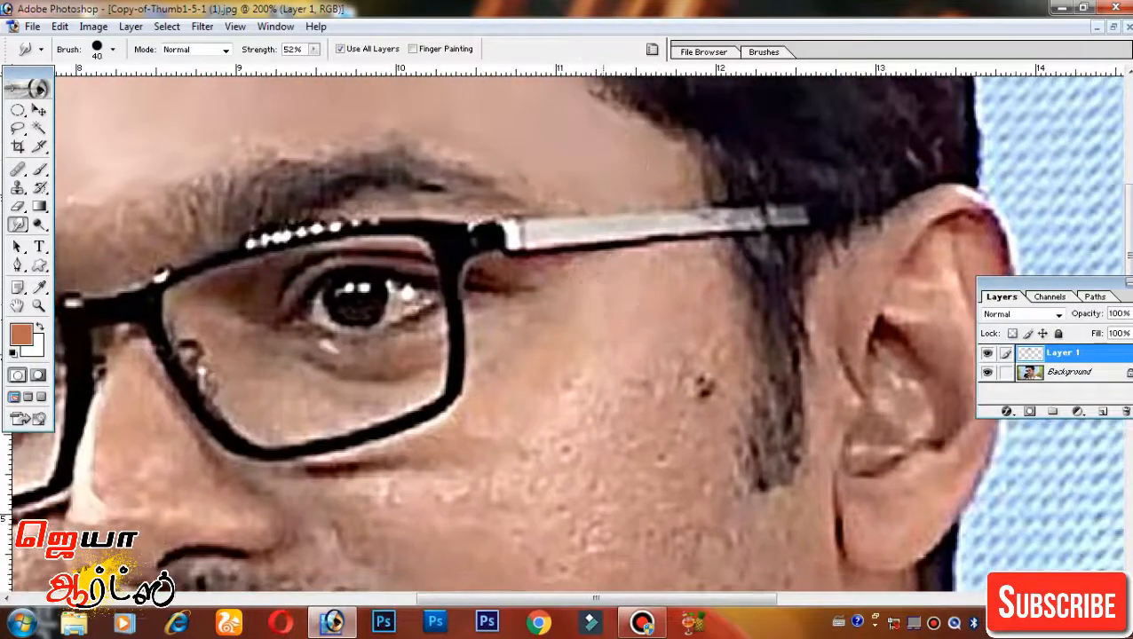
Smudge the cheek skin beside and below the eyeglass lens until its texture is smooth
{"action": "mouse_move", "coordinate": [566, 293]}
{"action": "left_mouse_down"}
{"action": "mouse_move", "coordinate": [659, 196]}
{"action": "mouse_move", "coordinate": [765, 144]}
{"action": "left_mouse_up"}
{"action": "left_click_drag", "start_coordinate": [700, 337], "coordinate": [582, 353]}
{"action": "left_click_drag", "start_coordinate": [763, 321], "coordinate": [694, 421]}
{"action": "left_click_drag", "start_coordinate": [561, 456], "coordinate": [576, 386]}
{"action": "left_click_drag", "start_coordinate": [589, 443], "coordinate": [541, 374]}
{"action": "left_click_drag", "start_coordinate": [628, 402], "coordinate": [587, 326]}
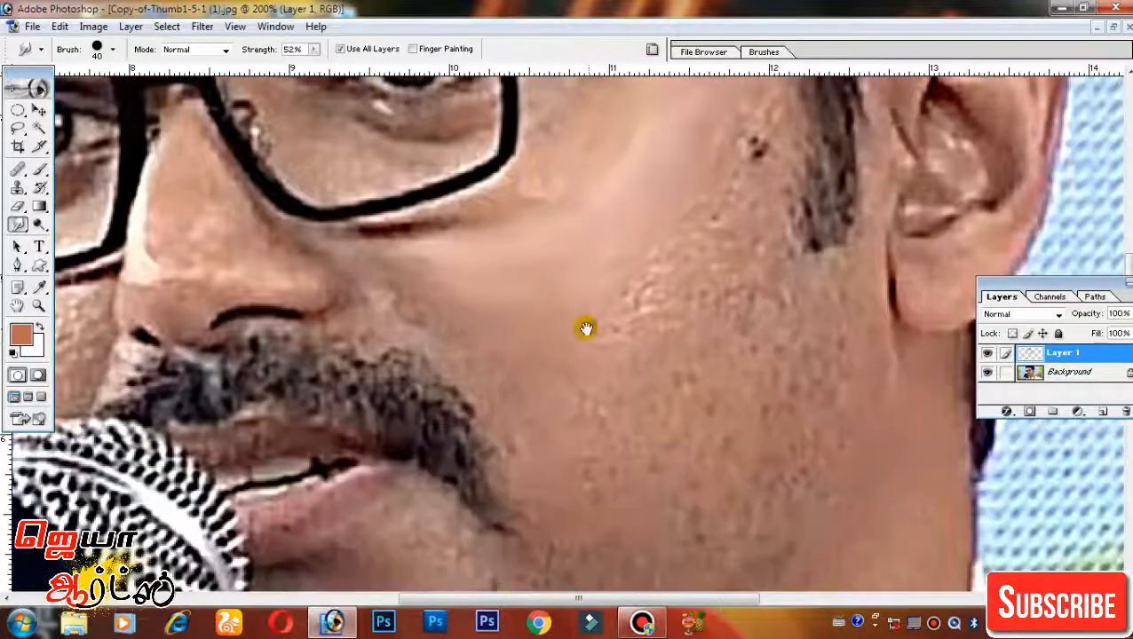
Smooth the middle and outer cheek towards the sideburn with the Smudge tool
{"action": "left_click_drag", "start_coordinate": [621, 279], "coordinate": [591, 472]}
{"action": "left_click_drag", "start_coordinate": [685, 332], "coordinate": [707, 266]}
{"action": "left_click_drag", "start_coordinate": [638, 326], "coordinate": [652, 266]}
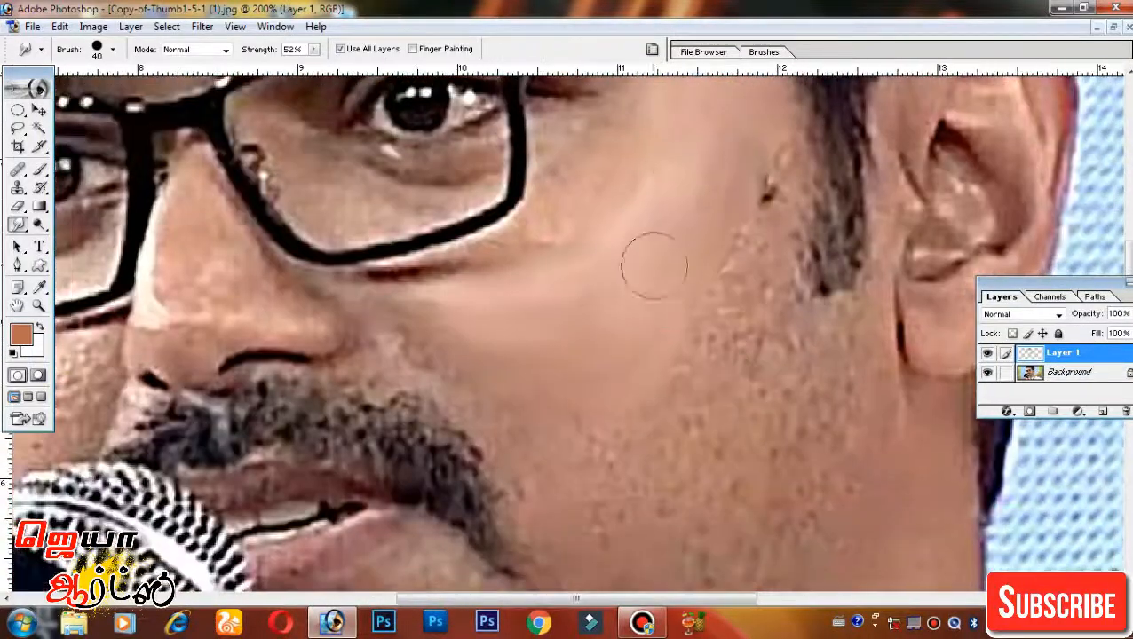
{"action": "left_click_drag", "start_coordinate": [577, 430], "coordinate": [593, 350]}
Enlarge the Smudge brush to 60 px and smooth the stubble texture on the lower cheek and jaw
{"action": "key", "text": "bracketright"}
{"action": "key", "text": "bracketright"}
{"action": "left_click_drag", "start_coordinate": [697, 306], "coordinate": [799, 260]}
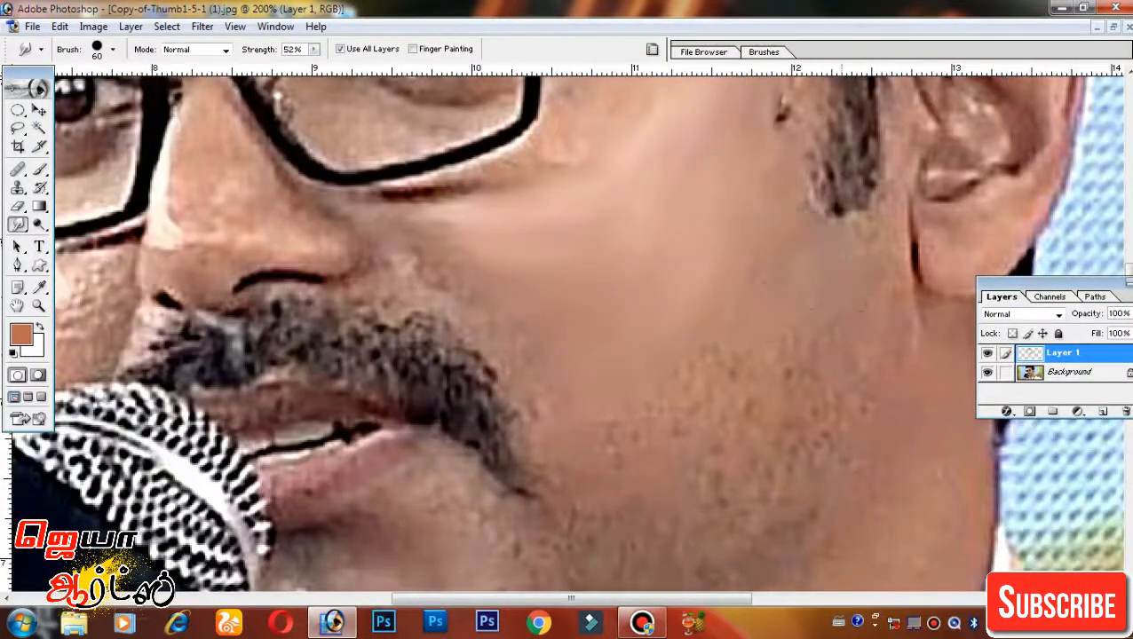
{"action": "left_click_drag", "start_coordinate": [663, 436], "coordinate": [747, 214]}
{"action": "left_click_drag", "start_coordinate": [568, 338], "coordinate": [563, 360]}
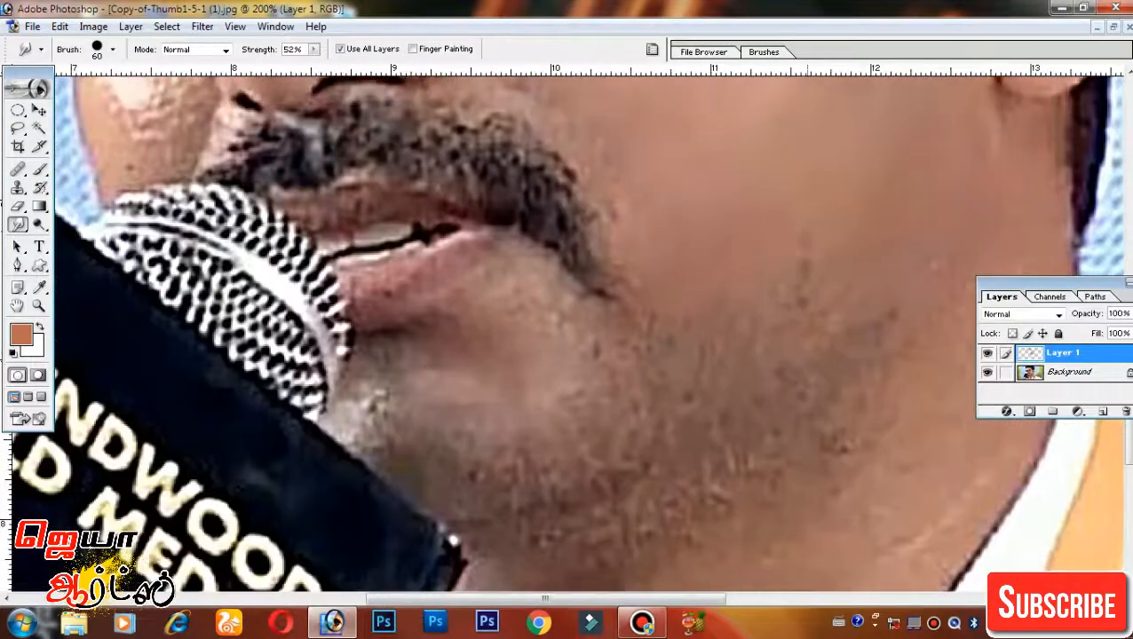
{"action": "left_click_drag", "start_coordinate": [662, 293], "coordinate": [636, 465]}
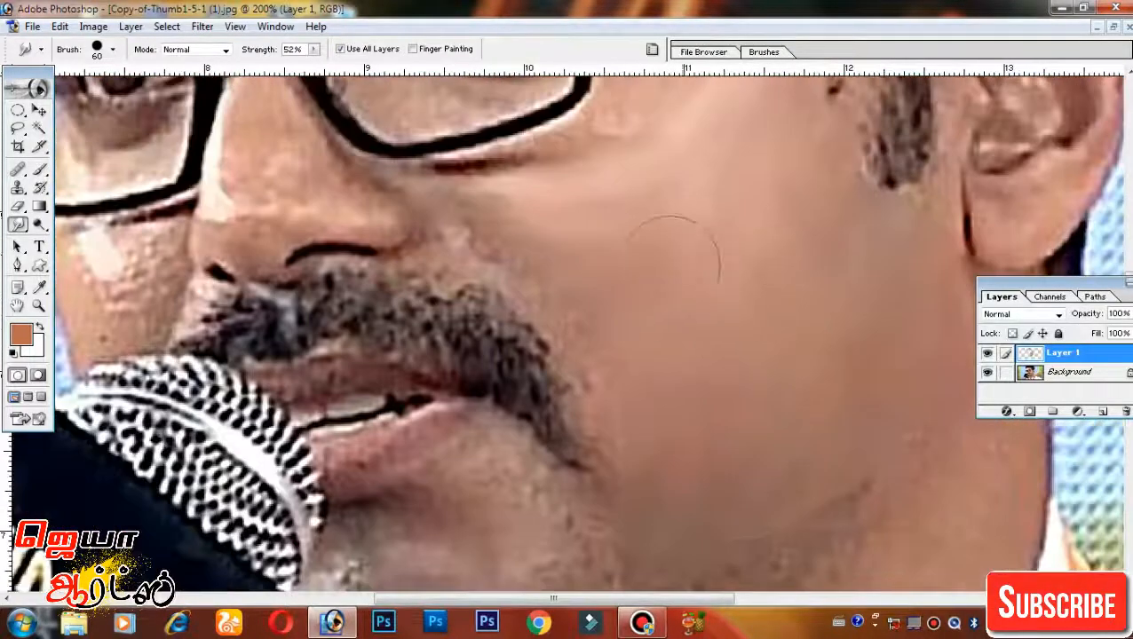
{"action": "left_click_drag", "start_coordinate": [672, 262], "coordinate": [658, 204]}
Smudge the skin between the nose and moustache and around the nostril with 30 px and 20 px brushes
{"action": "key", "text": "z"}
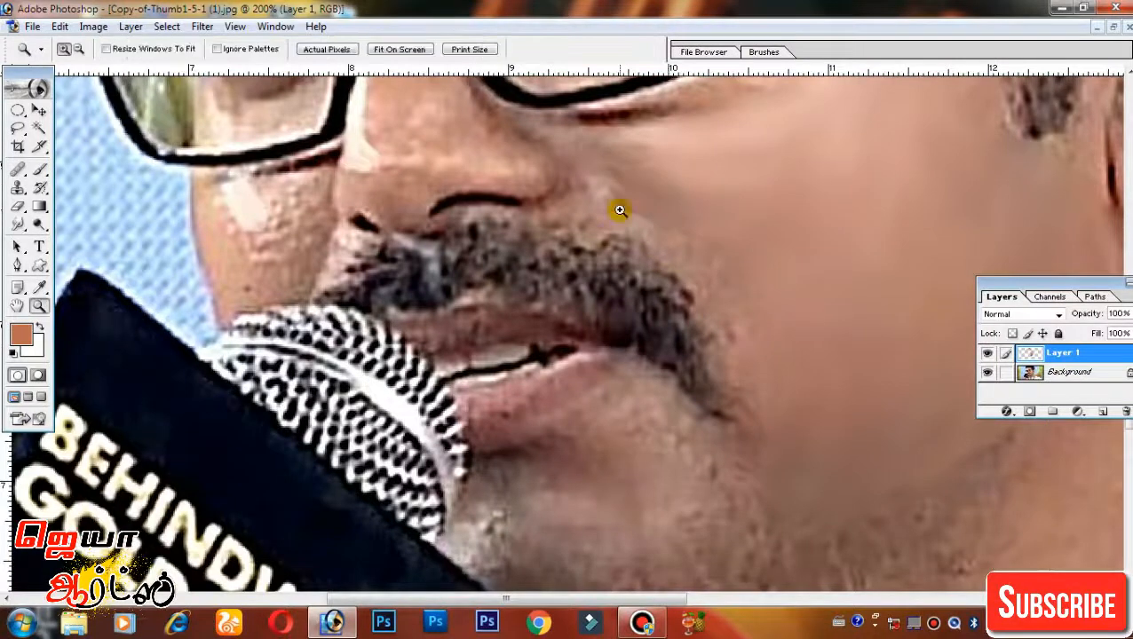
{"action": "left_click", "coordinate": [17, 225]}
{"action": "key", "text": "bracketleft"}
{"action": "key", "text": "bracketleft"}
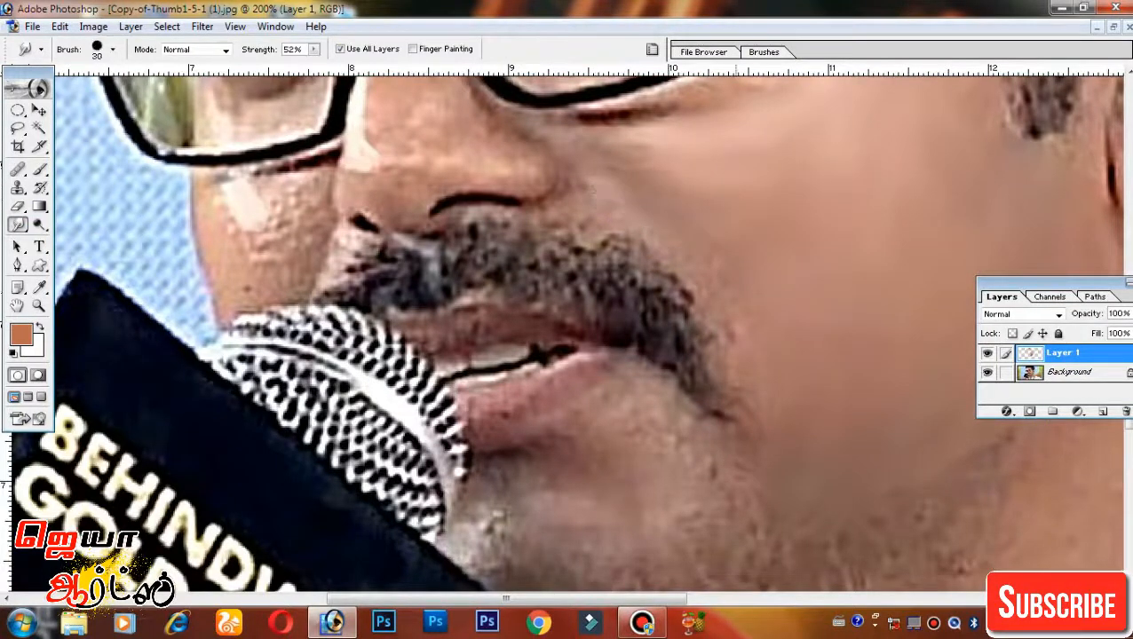
{"action": "left_click_drag", "start_coordinate": [566, 196], "coordinate": [584, 288]}
{"action": "key", "text": "bracketleft"}
{"action": "key", "text": "bracketleft"}
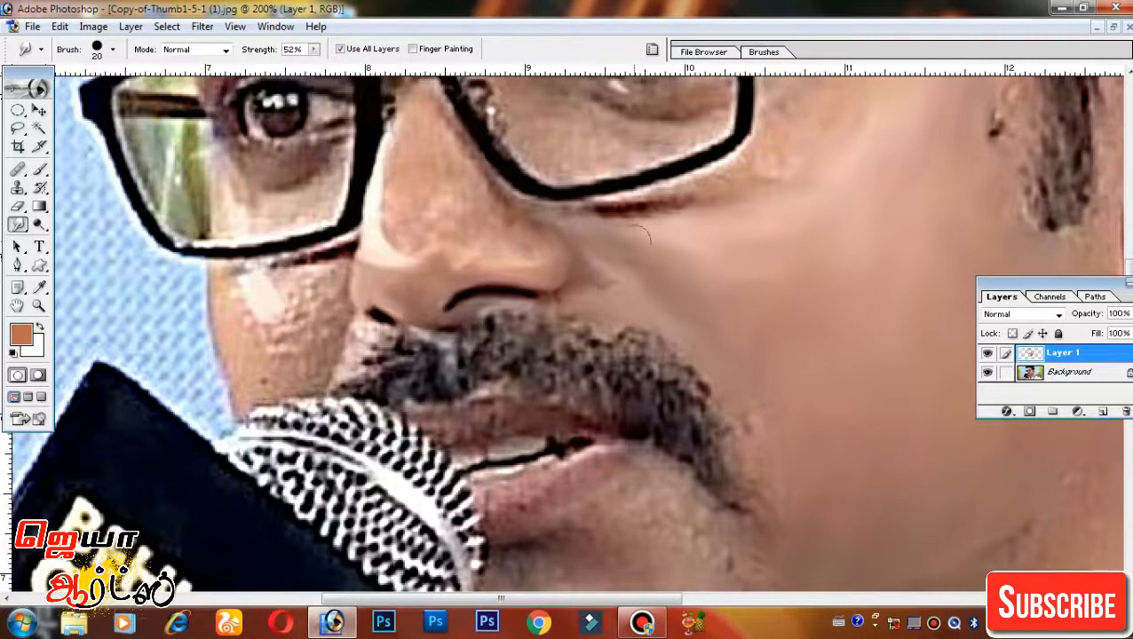
Smudge the skin around the outer edge of the glasses and under the eye with a 9 px brush
{"action": "scroll", "coordinate": [642, 235], "scroll_direction": "up", "scroll_amount": 5}
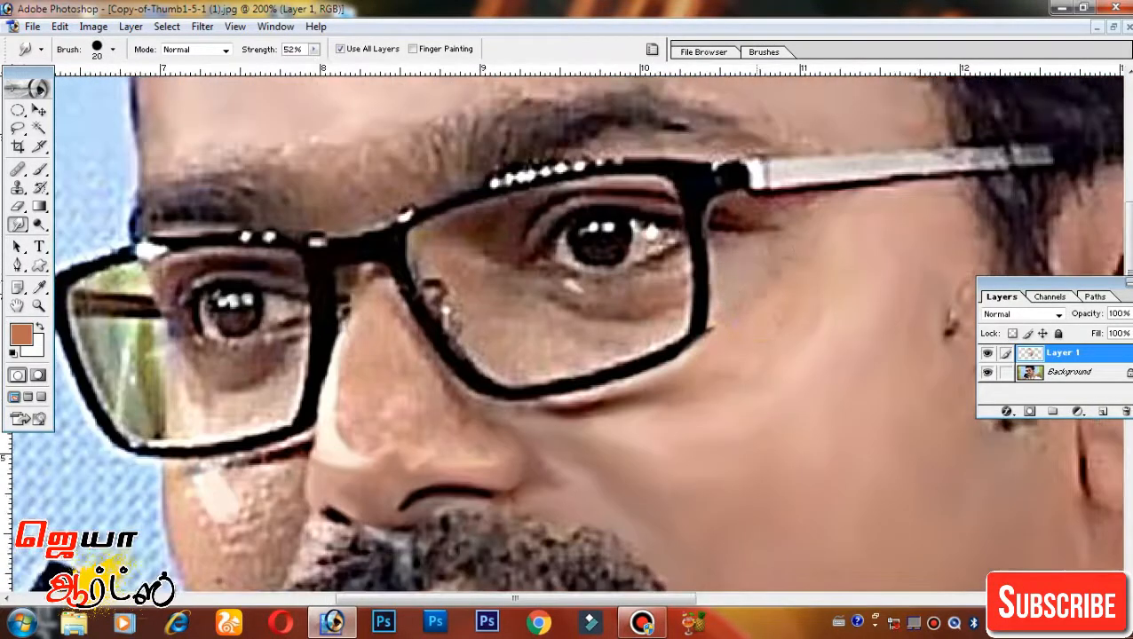
{"action": "scroll", "coordinate": [564, 334], "scroll_direction": "up", "scroll_amount": 5}
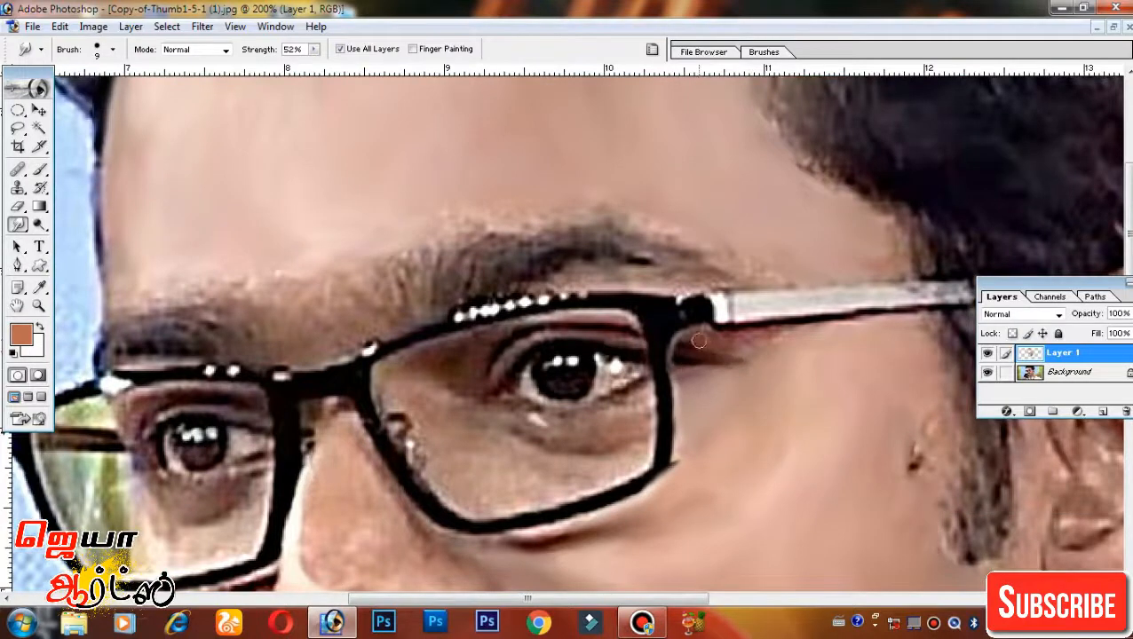
{"action": "scroll", "coordinate": [587, 511], "scroll_direction": "down", "scroll_amount": 4}
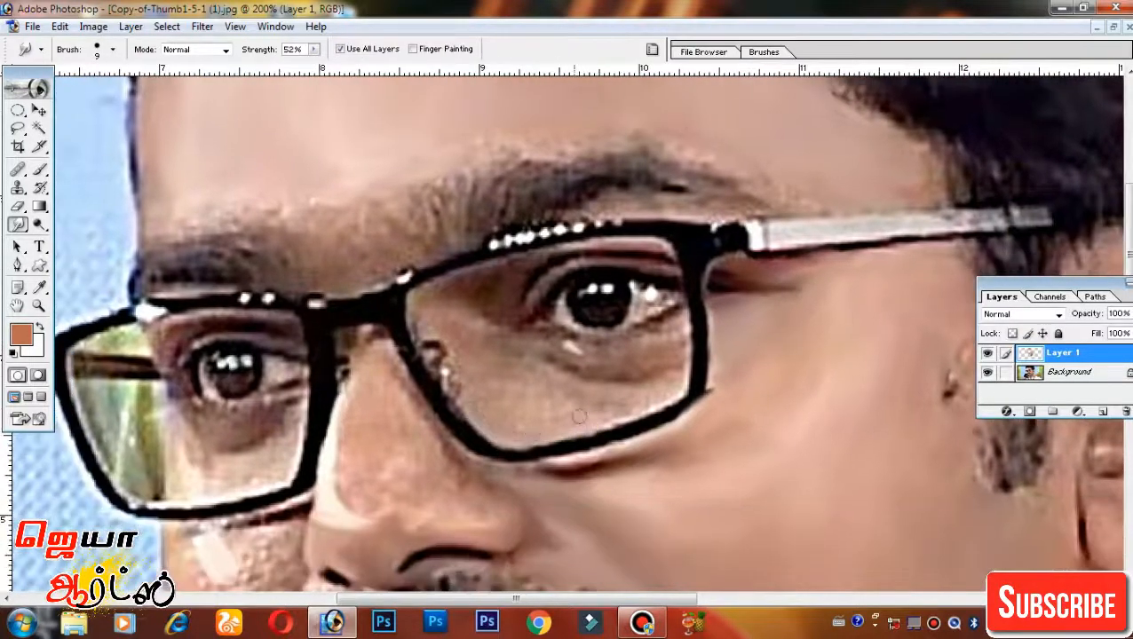
{"action": "left_click_drag", "start_coordinate": [553, 434], "coordinate": [606, 480]}
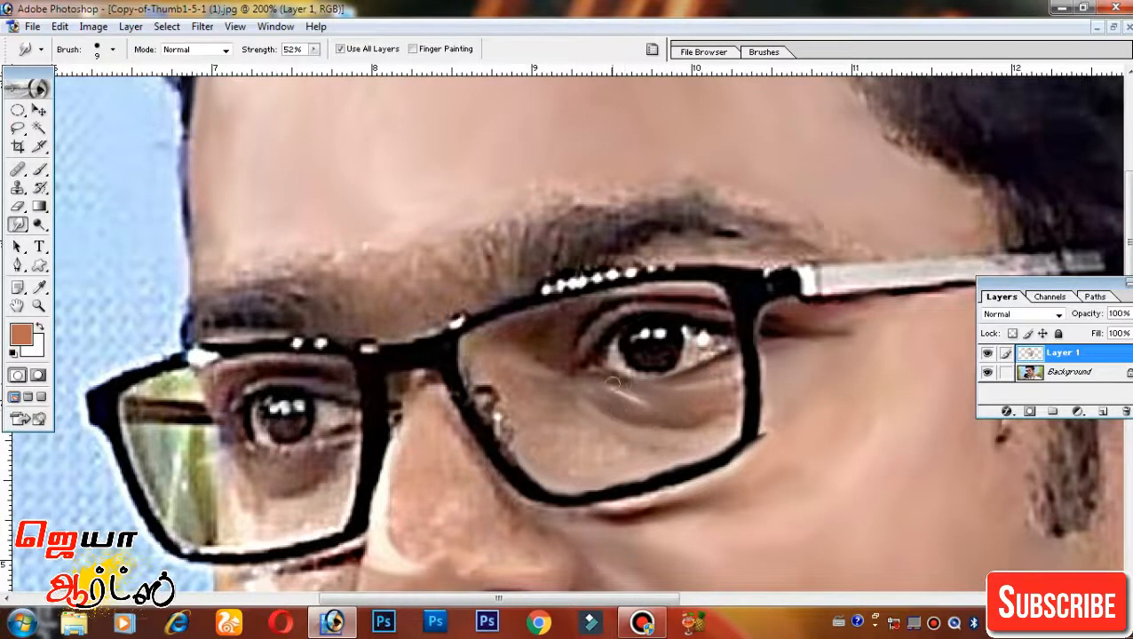
Smooth the under-eye skin inside the eyeglass lens on the right of the photo with 20 px and 10 px Smudge brushes
{"action": "scroll", "coordinate": [430, 354], "scroll_direction": "down", "scroll_amount": 4}
{"action": "key", "text": "bracketright"}
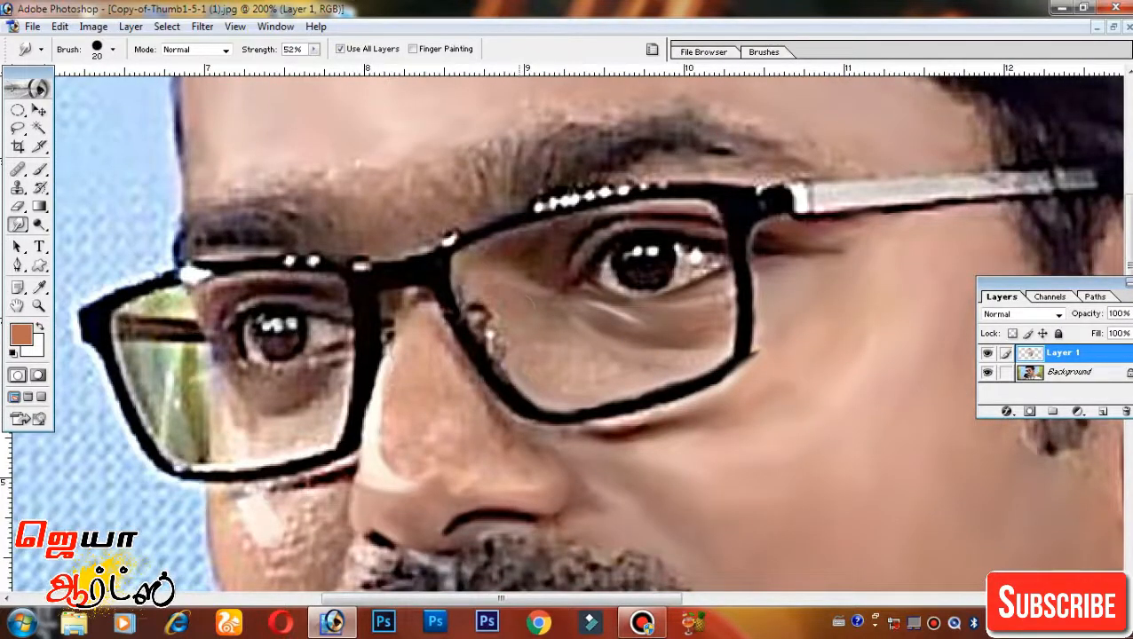
{"action": "left_click_drag", "start_coordinate": [543, 356], "coordinate": [605, 397]}
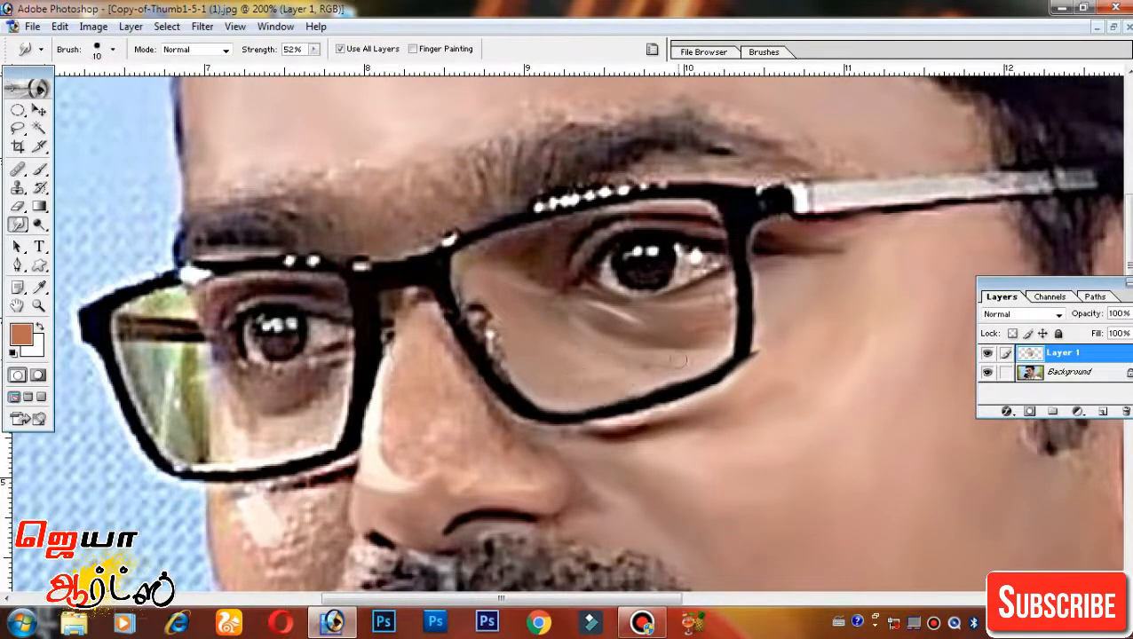
{"action": "scroll", "coordinate": [593, 272], "scroll_direction": "up", "scroll_amount": 2}
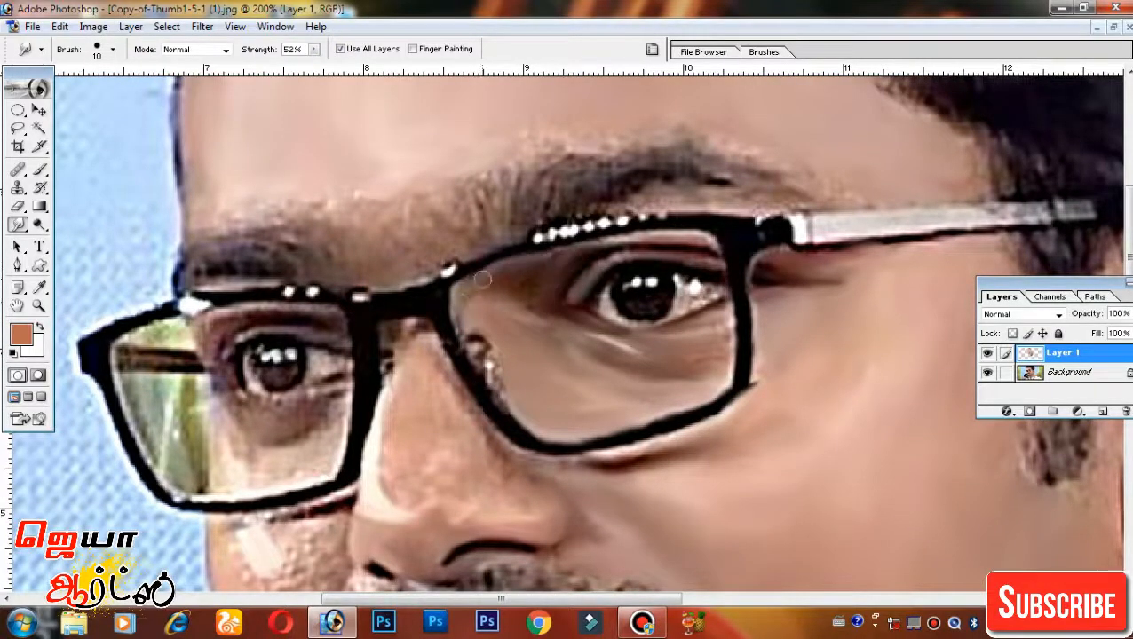
{"action": "left_click_drag", "start_coordinate": [544, 321], "coordinate": [555, 298]}
Blend the skin around the inner corner and upper lid of the eye in that lens, working at 300% zoom
{"action": "key", "text": "ctrl+minus"}
{"action": "key", "text": "ctrl+plus"}
{"action": "key", "text": "ctrl+plus"}
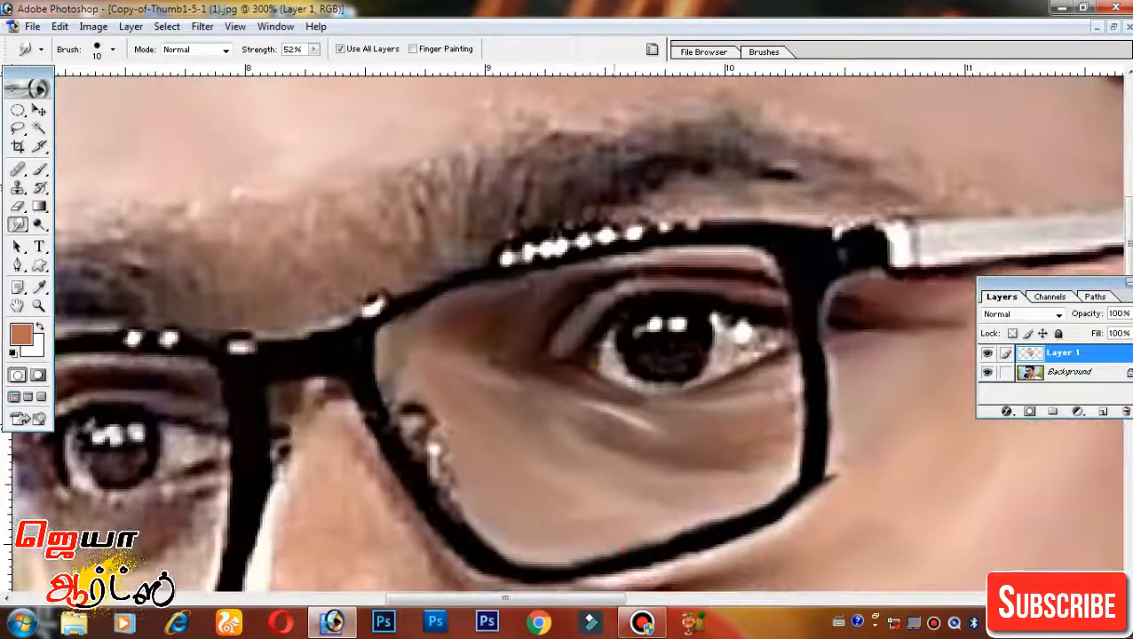
{"action": "mouse_move", "coordinate": [400, 382]}
{"action": "left_mouse_down"}
{"action": "mouse_move", "coordinate": [506, 289]}
{"action": "mouse_move", "coordinate": [521, 338]}
{"action": "mouse_move", "coordinate": [572, 358]}
{"action": "left_mouse_up"}
{"action": "left_click_drag", "start_coordinate": [440, 387], "coordinate": [567, 277]}
{"action": "left_click_drag", "start_coordinate": [623, 372], "coordinate": [542, 428]}
{"action": "left_click_drag", "start_coordinate": [657, 330], "coordinate": [630, 396]}
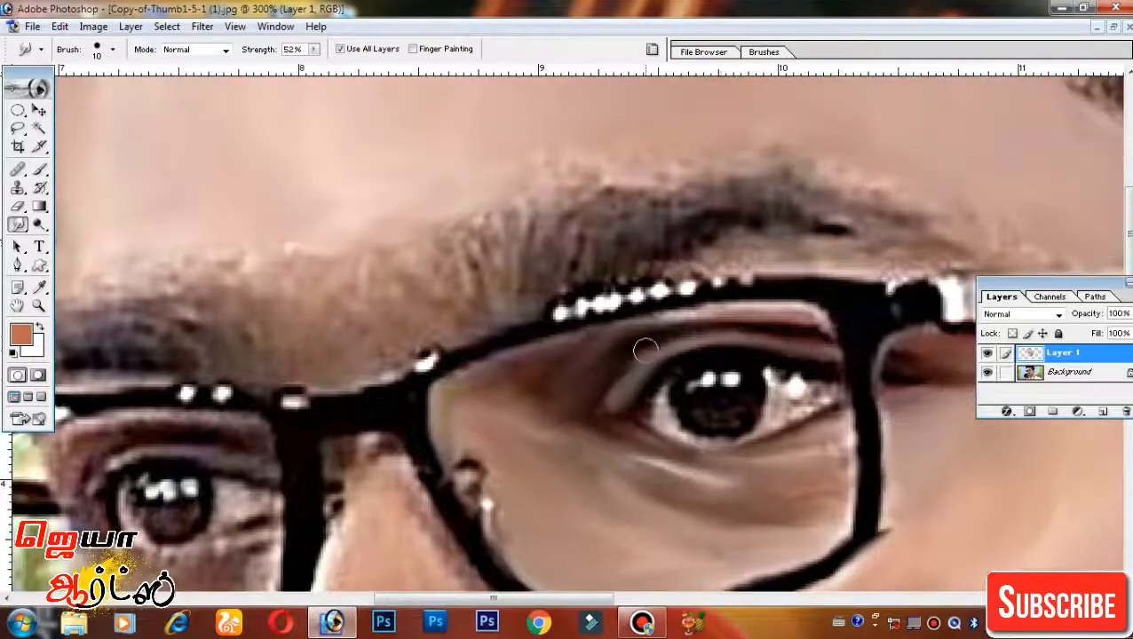
Smudge the eyelid edge, eye white and iris of the same eye into smooth painted tones
{"action": "left_click_drag", "start_coordinate": [775, 362], "coordinate": [737, 327]}
{"action": "mouse_move", "coordinate": [748, 353]}
{"action": "left_mouse_down"}
{"action": "mouse_move", "coordinate": [790, 360]}
{"action": "mouse_move", "coordinate": [760, 368]}
{"action": "left_mouse_up"}
{"action": "mouse_move", "coordinate": [671, 373]}
{"action": "left_mouse_down"}
{"action": "mouse_move", "coordinate": [688, 398]}
{"action": "mouse_move", "coordinate": [653, 387]}
{"action": "mouse_move", "coordinate": [691, 423]}
{"action": "mouse_move", "coordinate": [661, 404]}
{"action": "left_mouse_up"}
{"action": "key", "text": "z"}
{"action": "left_click", "coordinate": [19, 224]}
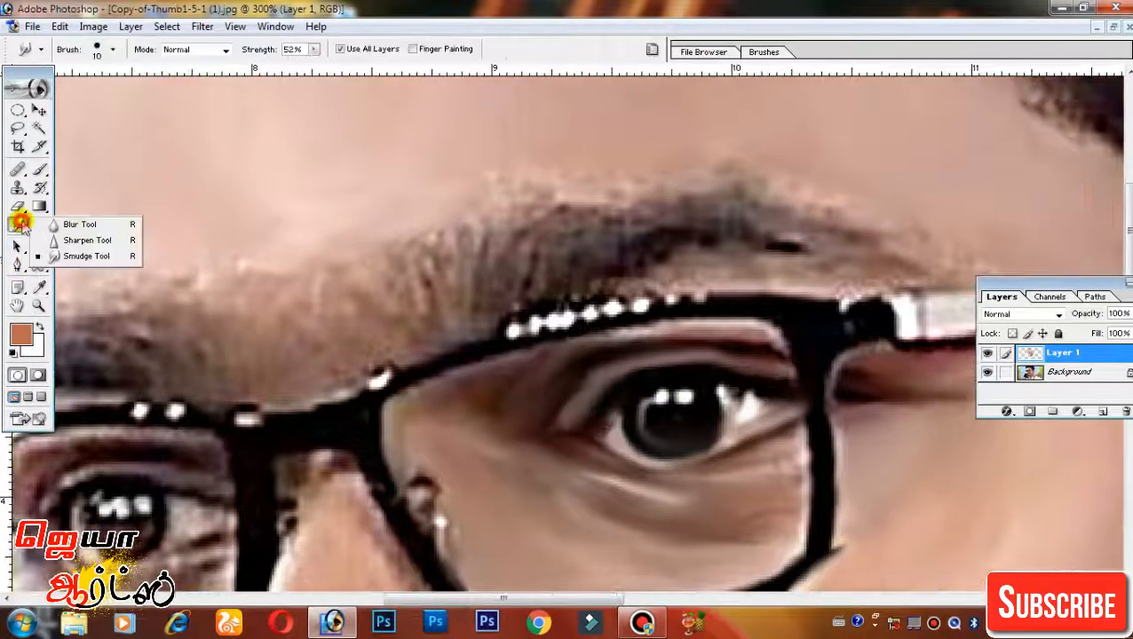
{"action": "left_click_drag", "start_coordinate": [654, 363], "coordinate": [660, 401]}
Smooth the bridge and tip of the nose with the Smudge tool, enlarging the brush to 30 px
{"action": "mouse_move", "coordinate": [613, 373]}
{"action": "left_mouse_down"}
{"action": "mouse_move", "coordinate": [785, 372]}
{"action": "mouse_move", "coordinate": [810, 390]}
{"action": "left_mouse_up"}
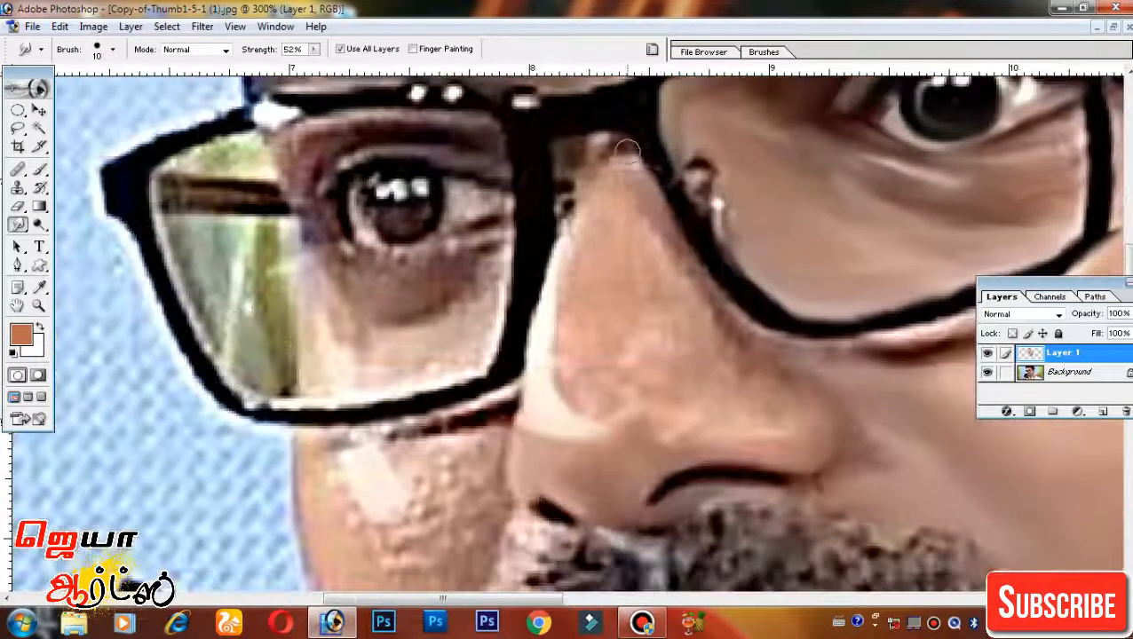
{"action": "left_click_drag", "start_coordinate": [626, 151], "coordinate": [639, 240]}
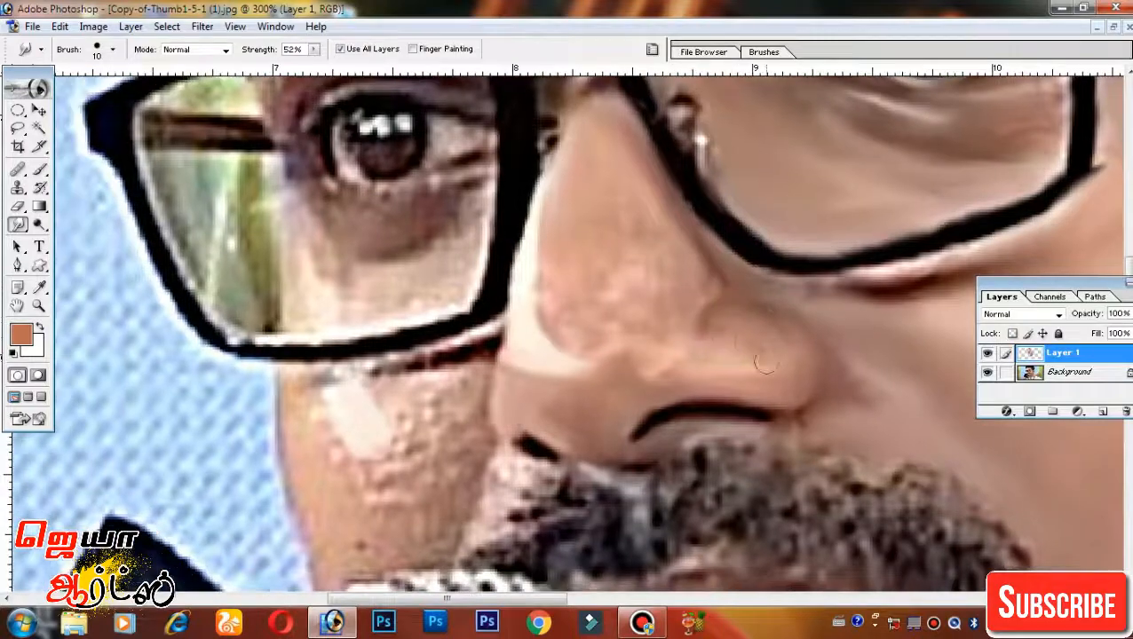
{"action": "key", "text": "bracketright"}
{"action": "key", "text": "bracketright"}
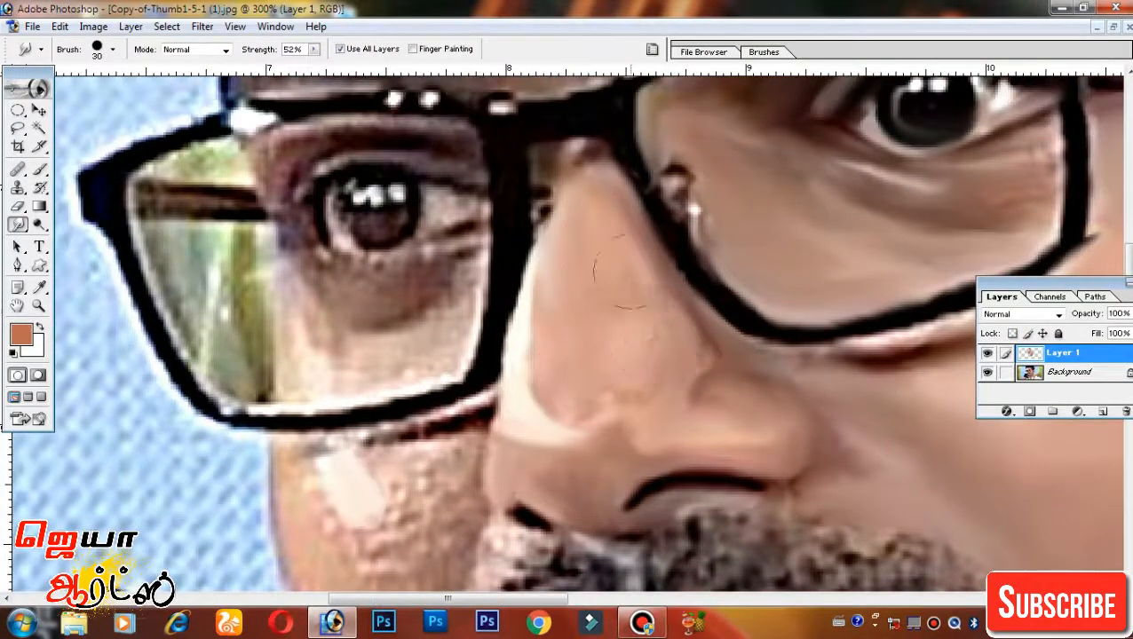
{"action": "mouse_move", "coordinate": [621, 271]}
{"action": "left_mouse_down"}
{"action": "mouse_move", "coordinate": [614, 385]}
{"action": "mouse_move", "coordinate": [622, 373]}
{"action": "left_mouse_up"}
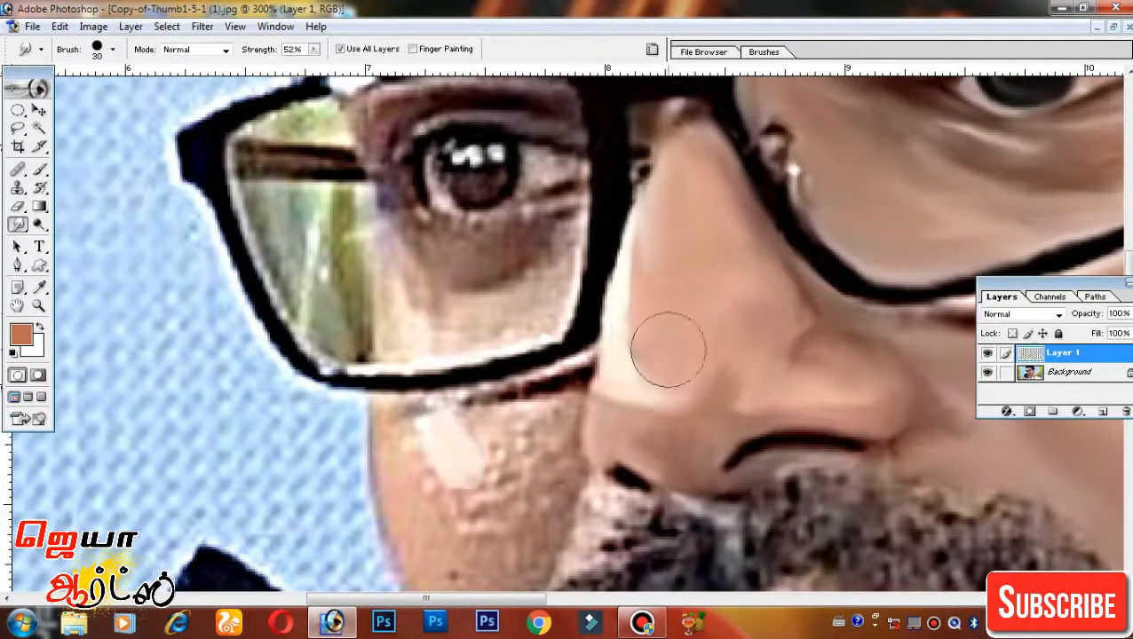
Smooth the cheek below the eyeglass lens on the left of the photo at 20 px and the under-eye skin in that lens at 9 px
{"action": "key", "text": "bracketleft"}
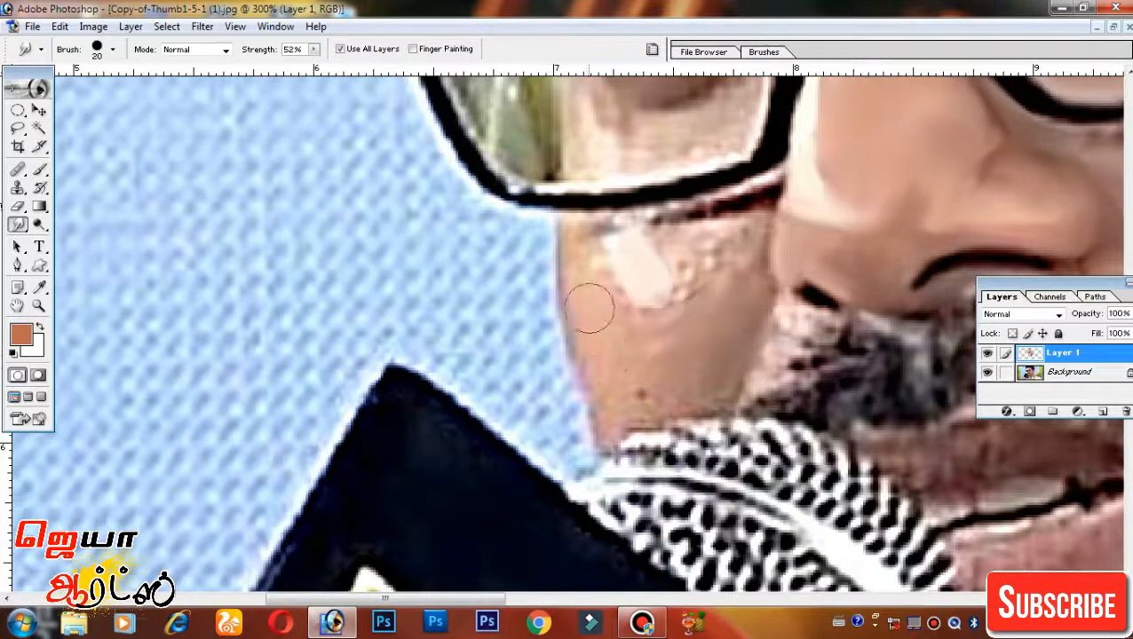
{"action": "mouse_move", "coordinate": [590, 308]}
{"action": "left_mouse_down"}
{"action": "mouse_move", "coordinate": [637, 337]}
{"action": "mouse_move", "coordinate": [683, 260]}
{"action": "mouse_move", "coordinate": [701, 267]}
{"action": "left_mouse_up"}
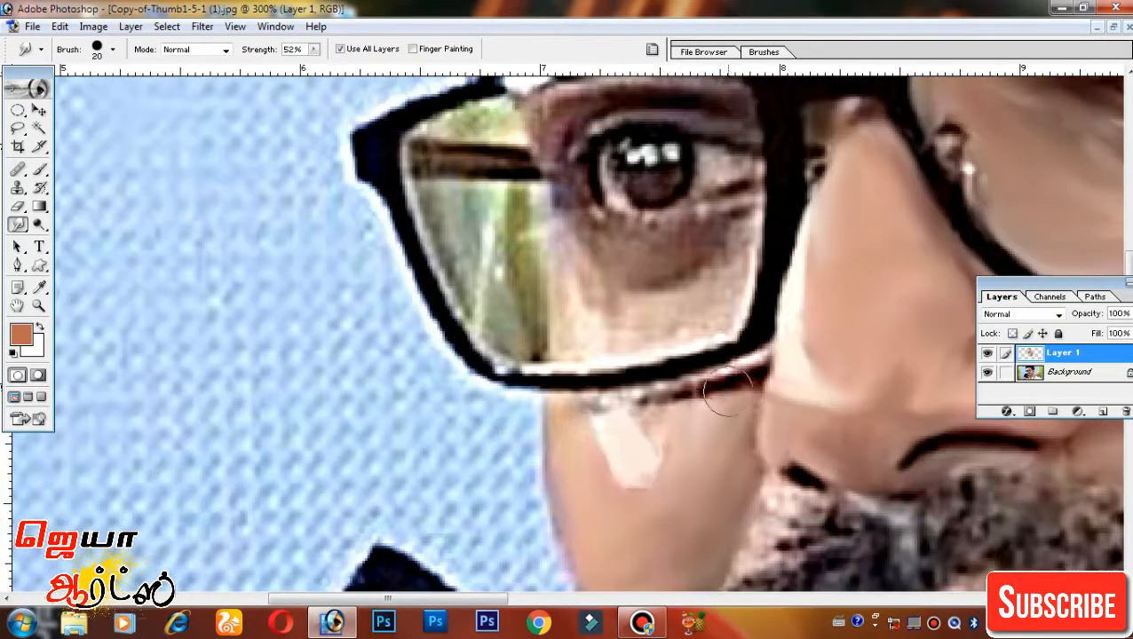
{"action": "key", "text": "bracketleft"}
{"action": "key", "text": "bracketleft"}
{"action": "mouse_move", "coordinate": [741, 382]}
{"action": "left_mouse_down"}
{"action": "mouse_move", "coordinate": [754, 367]}
{"action": "mouse_move", "coordinate": [622, 395]}
{"action": "mouse_move", "coordinate": [637, 410]}
{"action": "left_mouse_up"}
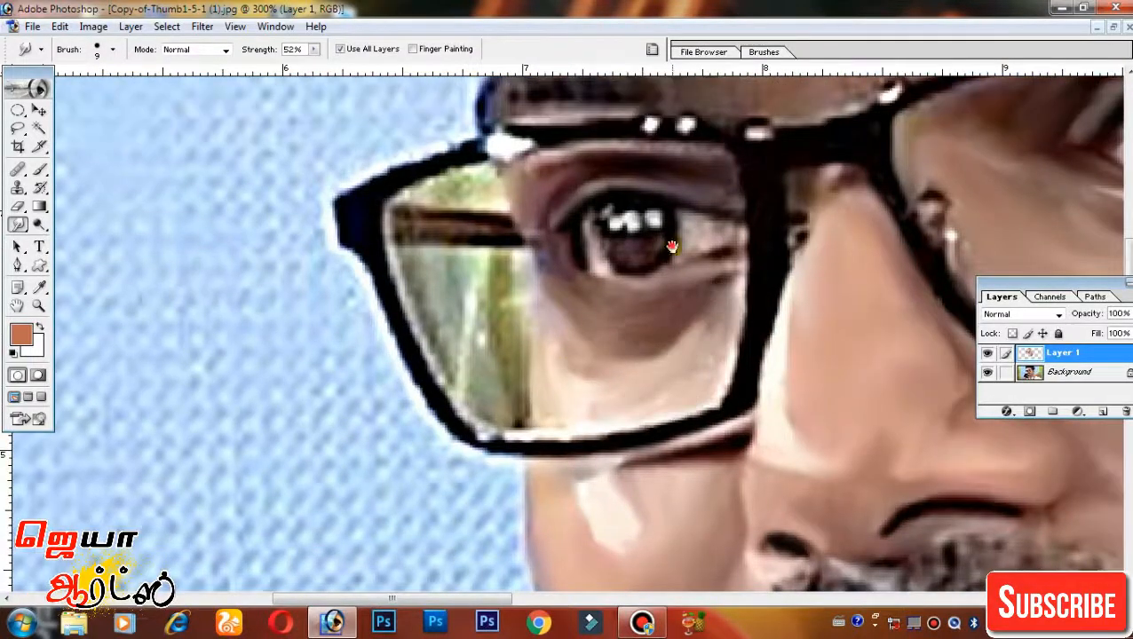
{"action": "mouse_move", "coordinate": [673, 246]}
{"action": "left_mouse_down"}
{"action": "mouse_move", "coordinate": [685, 371]}
{"action": "mouse_move", "coordinate": [716, 343]}
{"action": "mouse_move", "coordinate": [728, 380]}
{"action": "left_mouse_up"}
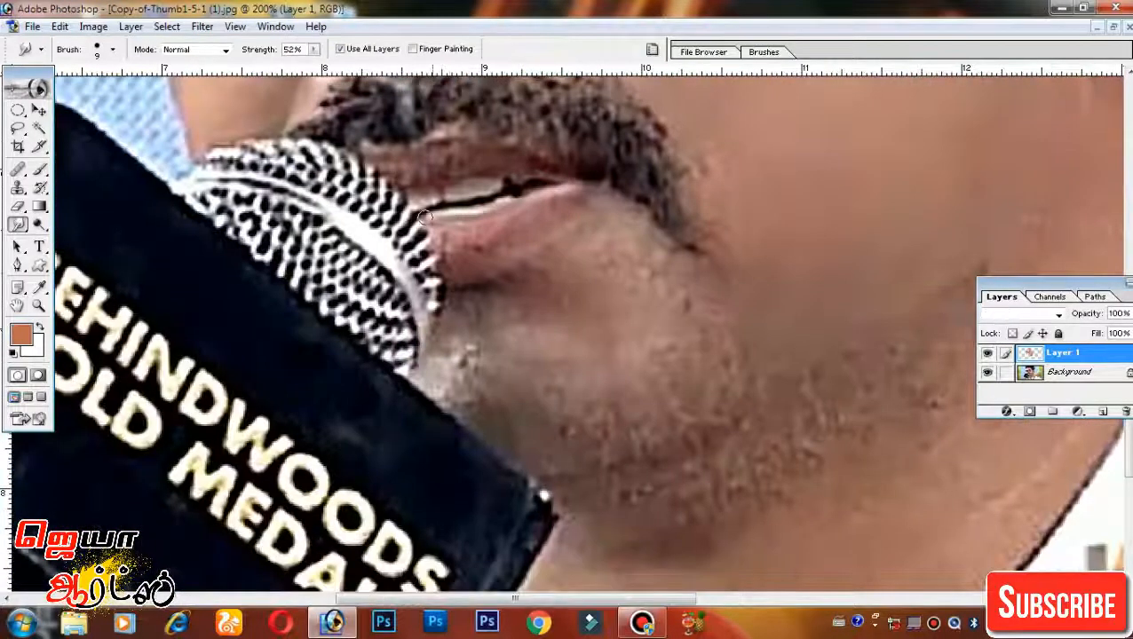
Smudge the lips, chin stubble, jawline and upper neck into smooth skin tones, enlarging the brush to 30 px for the chin and neck
{"action": "left_click_drag", "start_coordinate": [482, 177], "coordinate": [555, 232]}
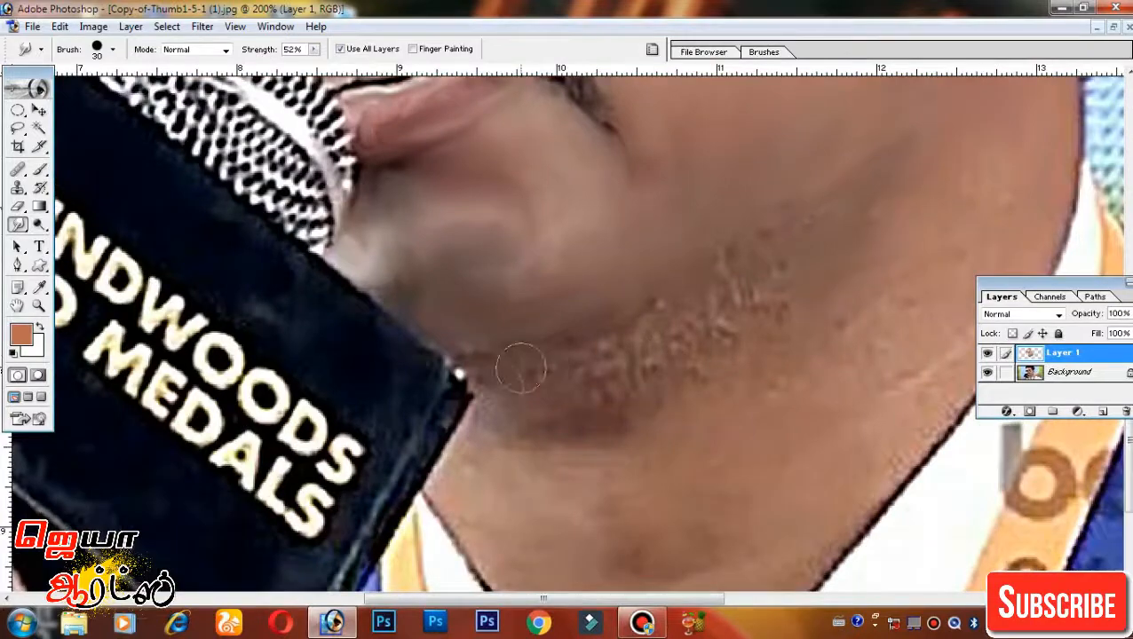
{"action": "left_click_drag", "start_coordinate": [540, 324], "coordinate": [716, 289]}
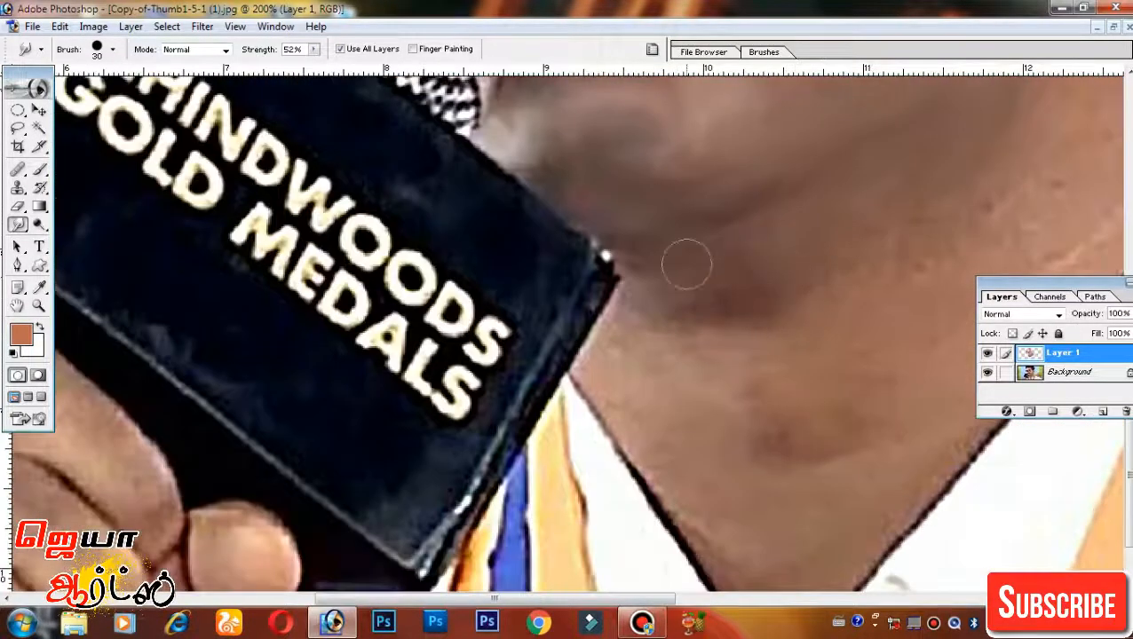
{"action": "left_click_drag", "start_coordinate": [686, 263], "coordinate": [645, 265]}
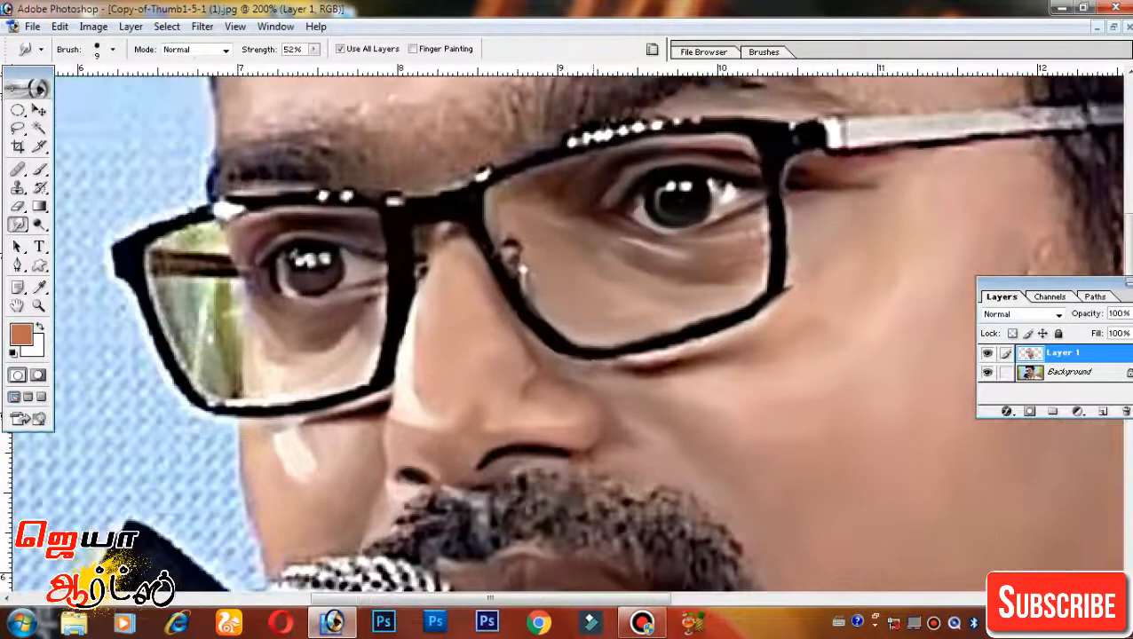
Blend the forehead skin above the eyebrows and up to the hairline, enlarging the Smudge brush to 80 px
{"action": "left_click_drag", "start_coordinate": [617, 369], "coordinate": [793, 313]}
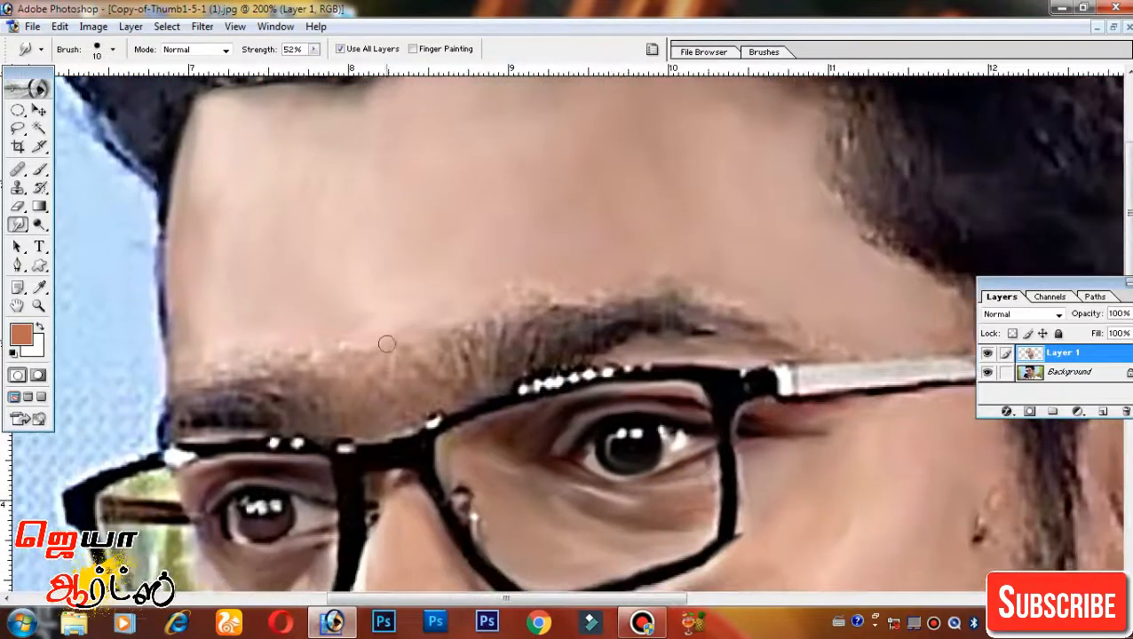
{"action": "left_click_drag", "start_coordinate": [558, 267], "coordinate": [716, 266]}
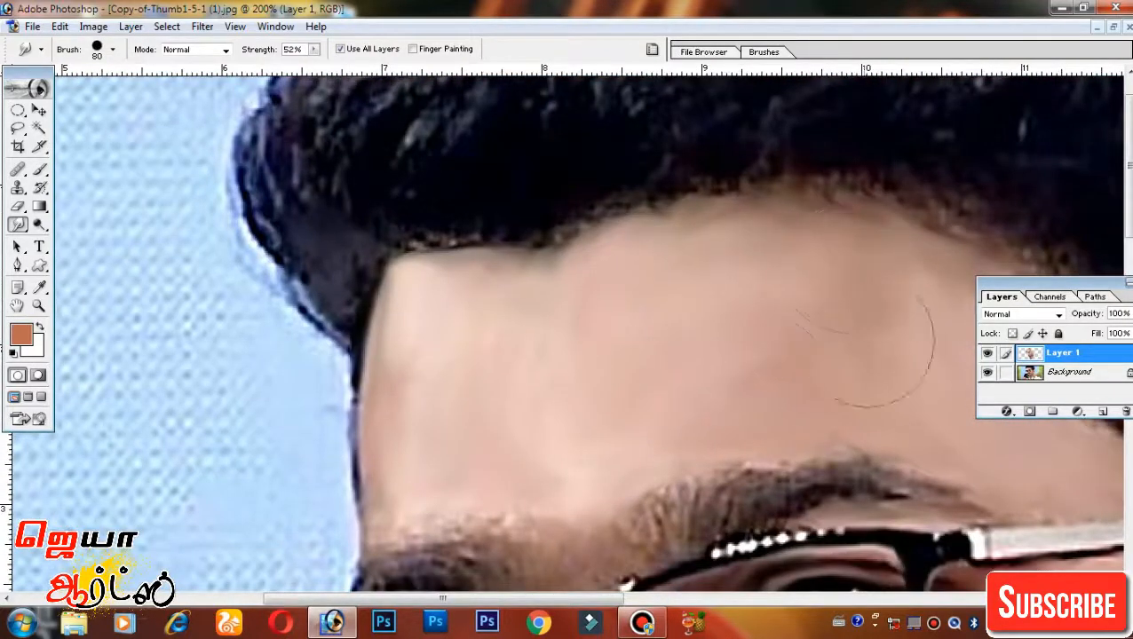
{"action": "left_click_drag", "start_coordinate": [837, 364], "coordinate": [683, 254]}
{"action": "left_click_drag", "start_coordinate": [800, 444], "coordinate": [732, 221]}
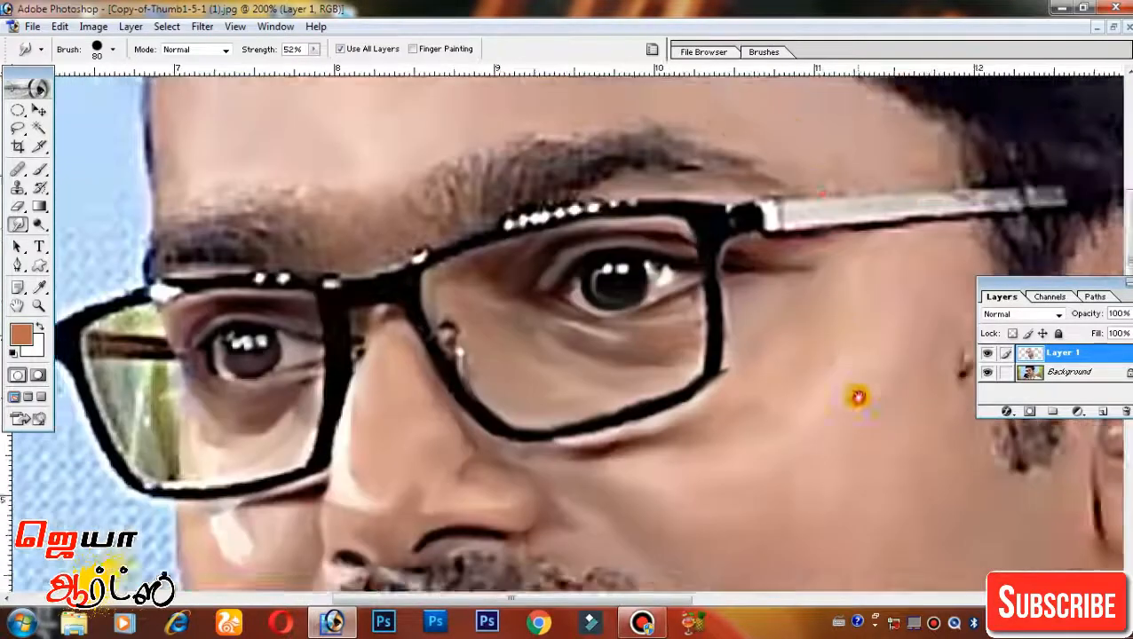
Smudge the front edge and upper rim of the ear with a 10 px brush
{"action": "left_click_drag", "start_coordinate": [857, 397], "coordinate": [836, 175]}
{"action": "mouse_move", "coordinate": [764, 463]}
{"action": "left_mouse_down"}
{"action": "mouse_move", "coordinate": [835, 249]}
{"action": "mouse_move", "coordinate": [463, 78]}
{"action": "left_mouse_up"}
{"action": "left_click_drag", "start_coordinate": [817, 274], "coordinate": [760, 586]}
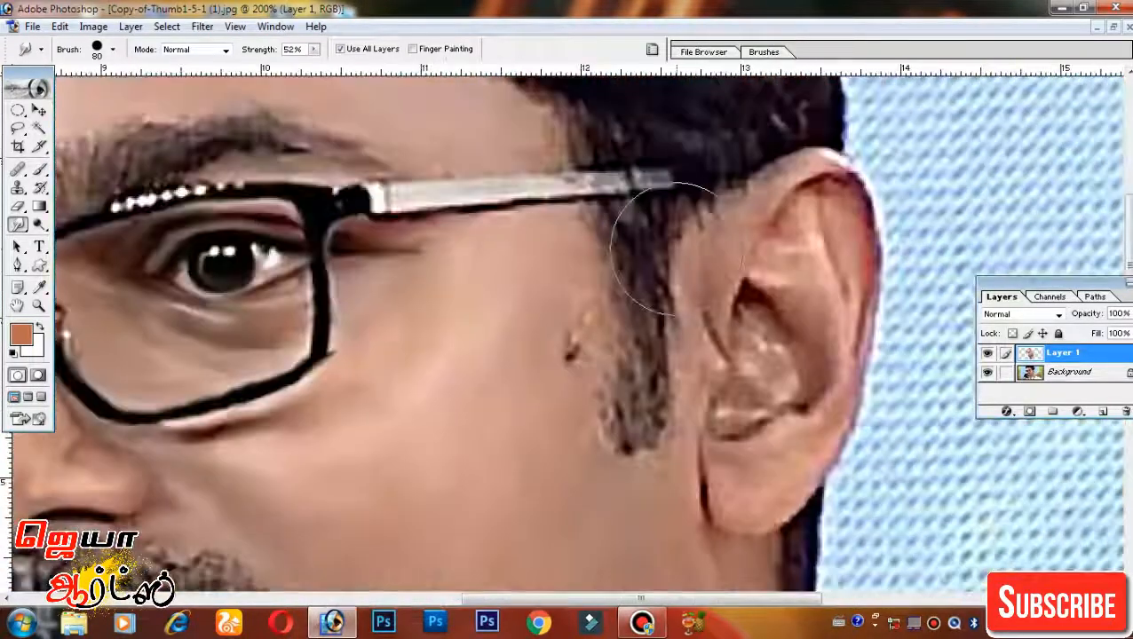
{"action": "key", "text": "bracketleft"}
{"action": "key", "text": "bracketleft"}
{"action": "key", "text": "bracketleft"}
{"action": "key", "text": "bracketleft"}
{"action": "key", "text": "bracketleft"}
{"action": "key", "text": "bracketleft"}
{"action": "key", "text": "bracketleft"}
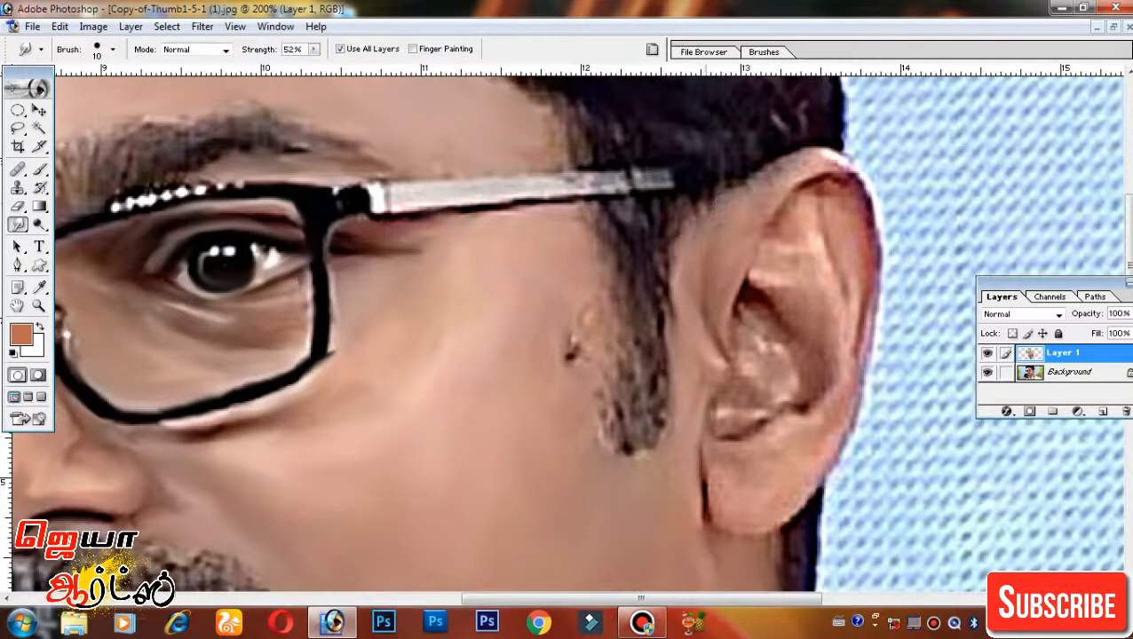
{"action": "mouse_move", "coordinate": [706, 202]}
{"action": "left_mouse_down"}
{"action": "mouse_move", "coordinate": [674, 268]}
{"action": "mouse_move", "coordinate": [716, 243]}
{"action": "left_mouse_up"}
{"action": "left_click_drag", "start_coordinate": [843, 223], "coordinate": [793, 211]}
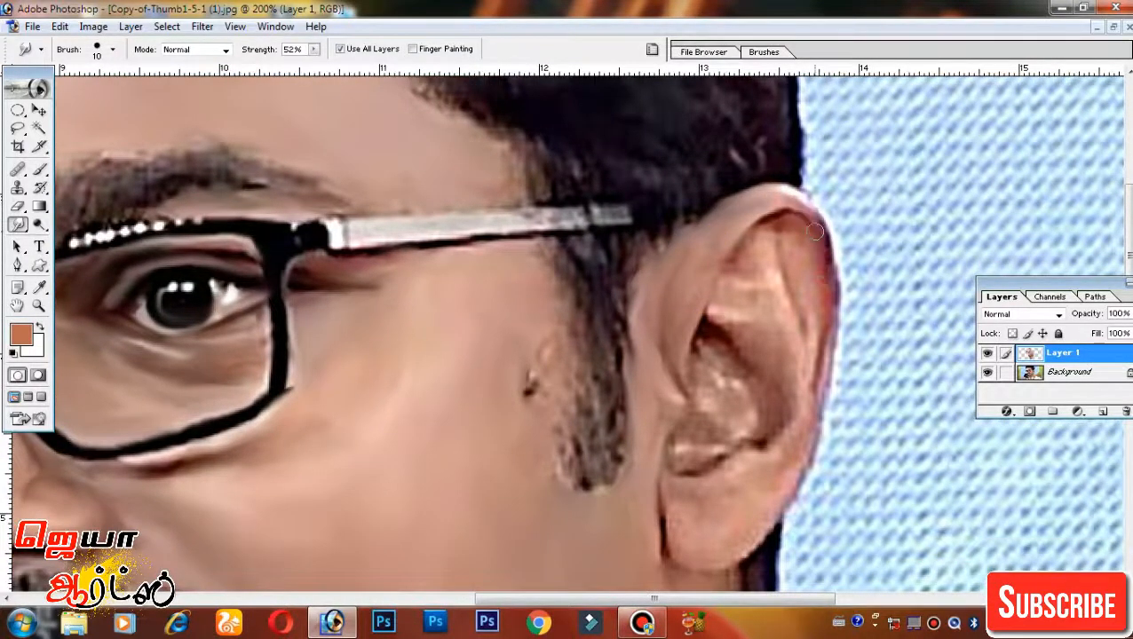
Smooth the outer rim and upper inner folds of the ear with the 10 px Smudge brush
{"action": "key", "text": "z"}
{"action": "left_click_drag", "start_coordinate": [828, 311], "coordinate": [791, 479]}
{"action": "left_click", "coordinate": [16, 224]}
{"action": "left_click_drag", "start_coordinate": [823, 333], "coordinate": [803, 426]}
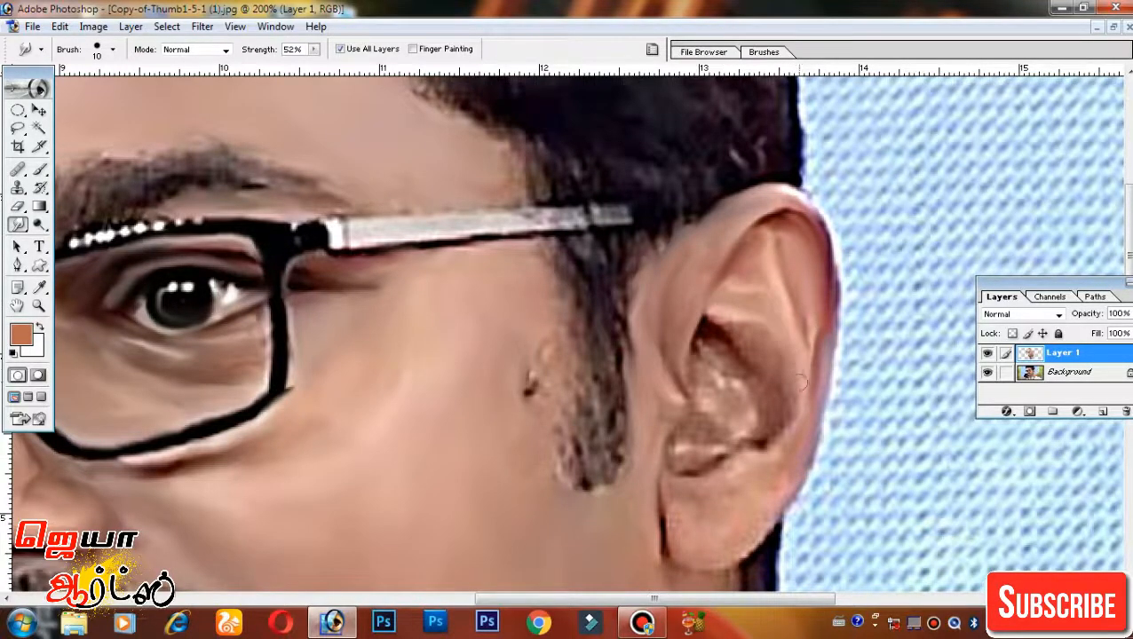
{"action": "left_click_drag", "start_coordinate": [755, 333], "coordinate": [771, 242]}
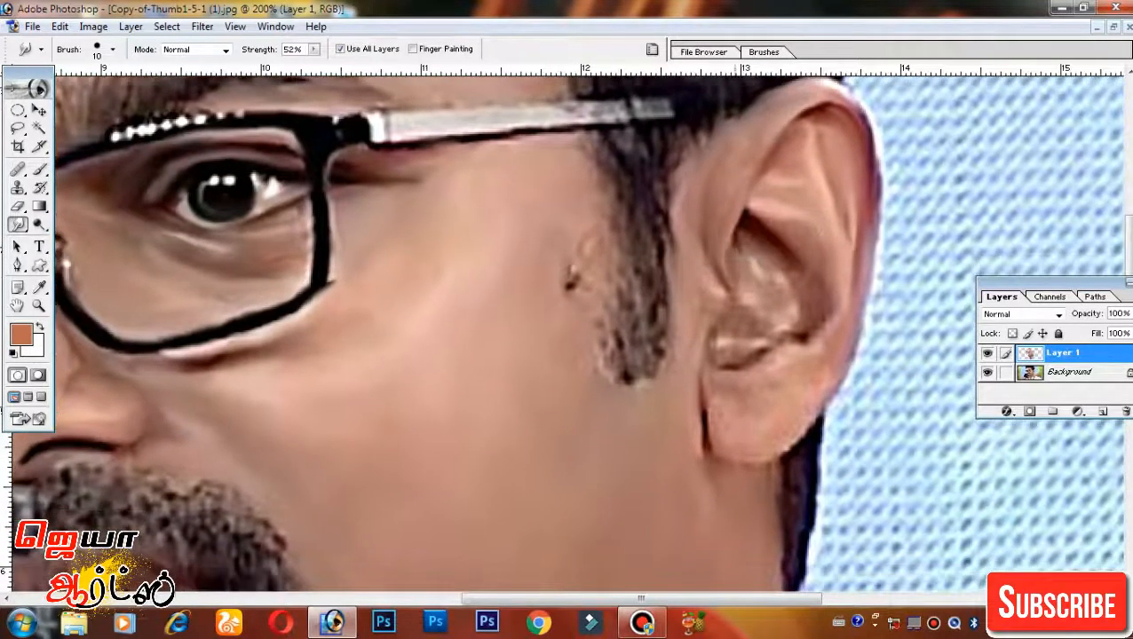
{"action": "left_click_drag", "start_coordinate": [811, 325], "coordinate": [842, 251]}
{"action": "left_click_drag", "start_coordinate": [850, 302], "coordinate": [879, 242]}
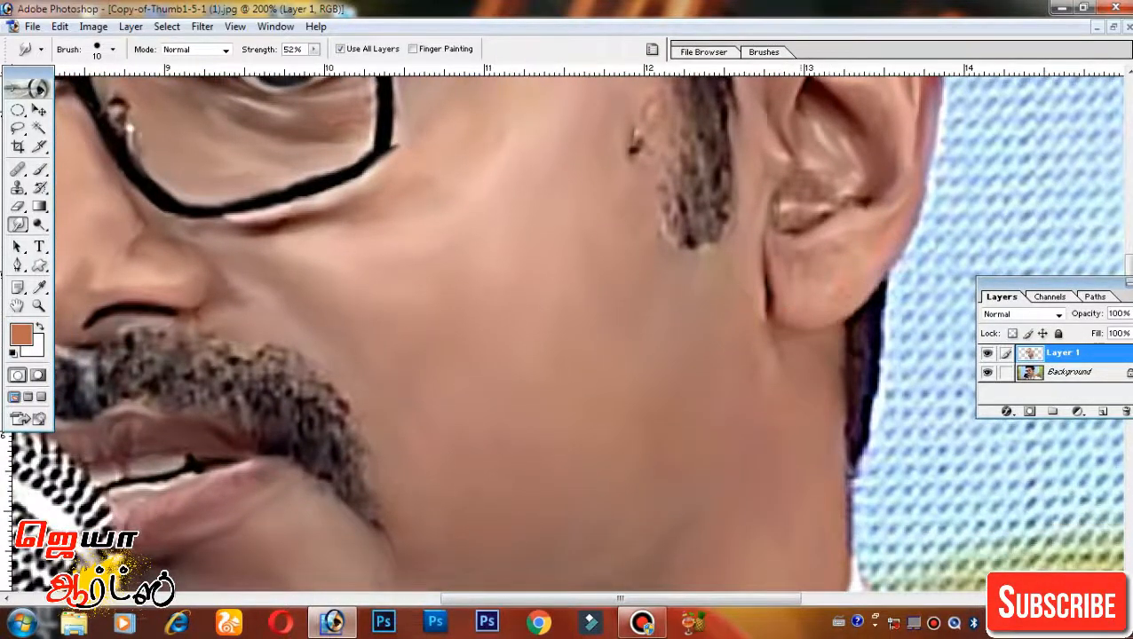
Blend the inner hollow, outer edge and lobe of the ear into smooth painted tones
{"action": "scroll", "coordinate": [786, 259], "scroll_direction": "up", "scroll_amount": 3}
{"action": "scroll", "coordinate": [788, 286], "scroll_direction": "up", "scroll_amount": 6}
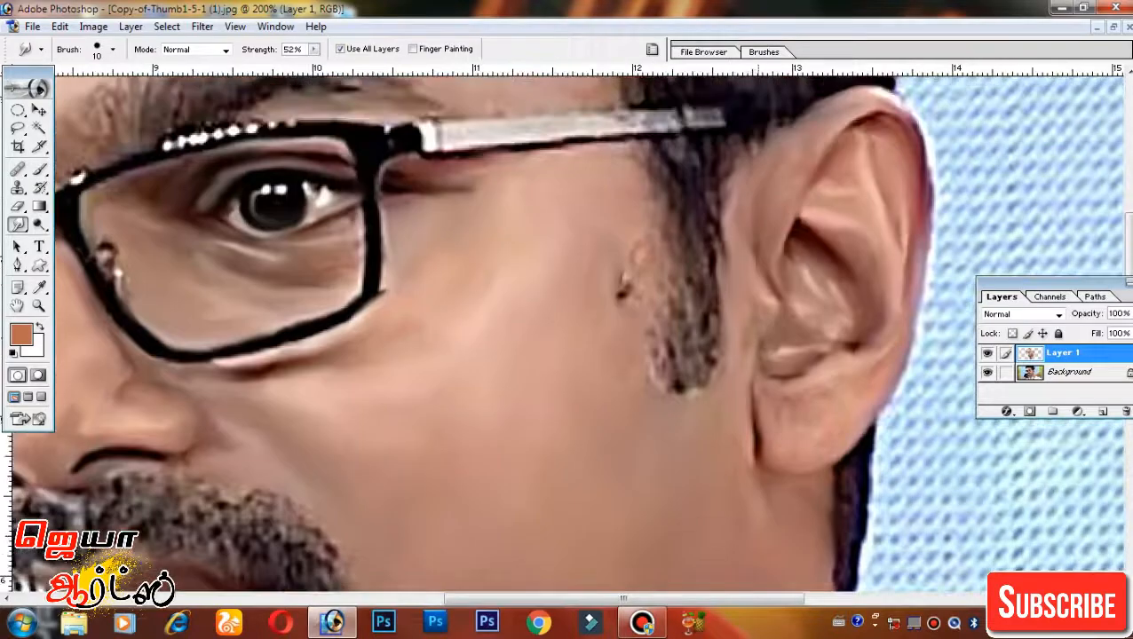
{"action": "left_click_drag", "start_coordinate": [937, 380], "coordinate": [952, 364]}
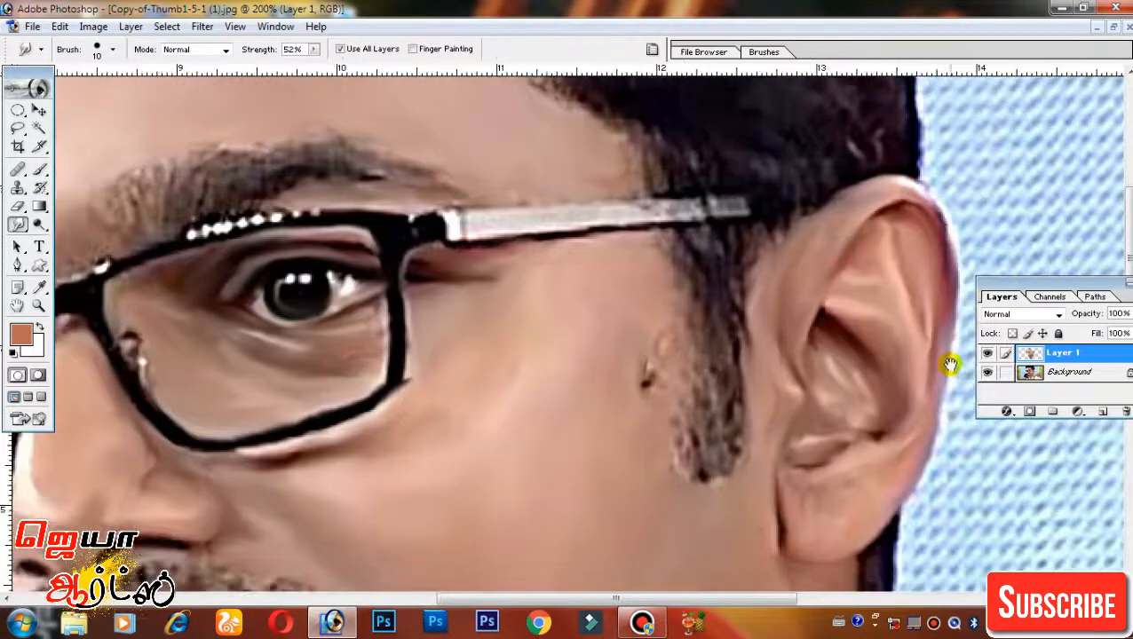
{"action": "left_click_drag", "start_coordinate": [945, 233], "coordinate": [943, 338]}
{"action": "left_click_drag", "start_coordinate": [873, 471], "coordinate": [890, 137]}
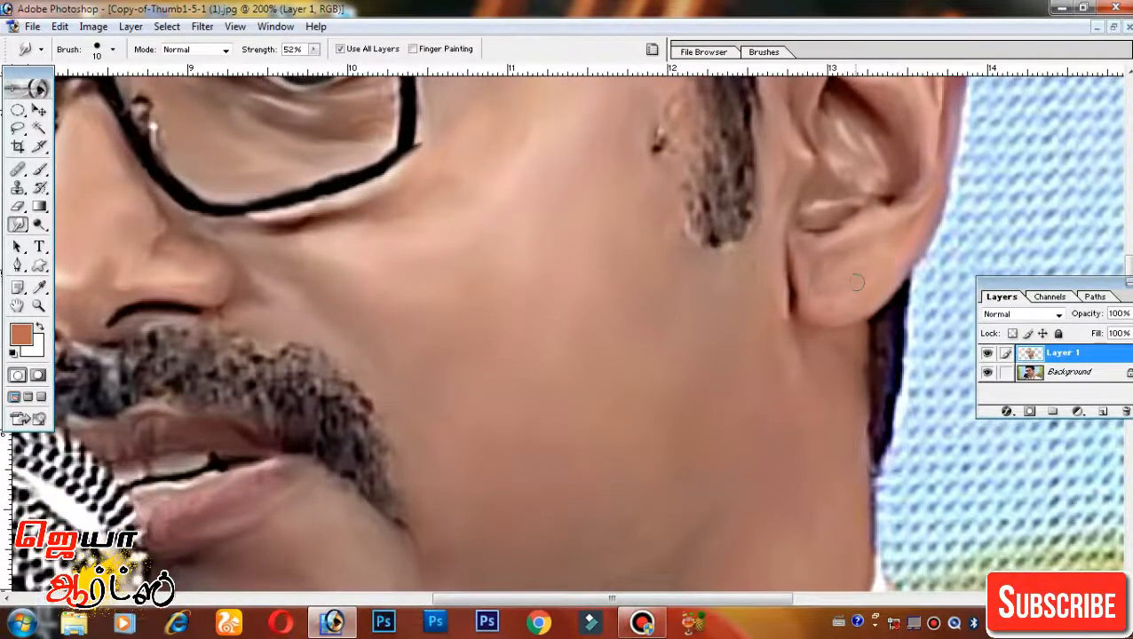
{"action": "left_click_drag", "start_coordinate": [761, 263], "coordinate": [792, 293]}
{"action": "left_click_drag", "start_coordinate": [399, 233], "coordinate": [703, 173]}
Check the whole portrait and merge Layer 1 down into the Background
{"action": "key", "text": "ctrl+minus"}
{"action": "key", "text": "ctrl+minus"}
{"action": "key", "text": "ctrl+minus"}
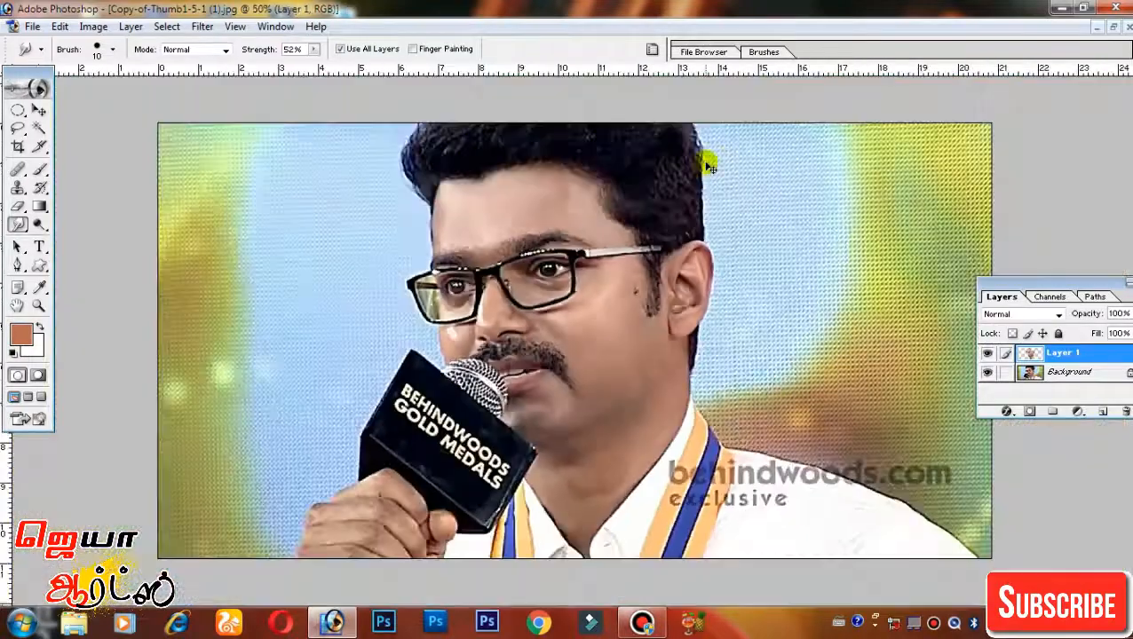
{"action": "key", "text": "ctrl+plus"}
{"action": "key", "text": "ctrl+e"}
Smooth the second finger of the hand holding the microphone with a 10 px Smudge brush, working at 200% zoom
{"action": "left_click_drag", "start_coordinate": [528, 306], "coordinate": [952, 265]}
{"action": "left_click_drag", "start_coordinate": [948, 341], "coordinate": [975, 343]}
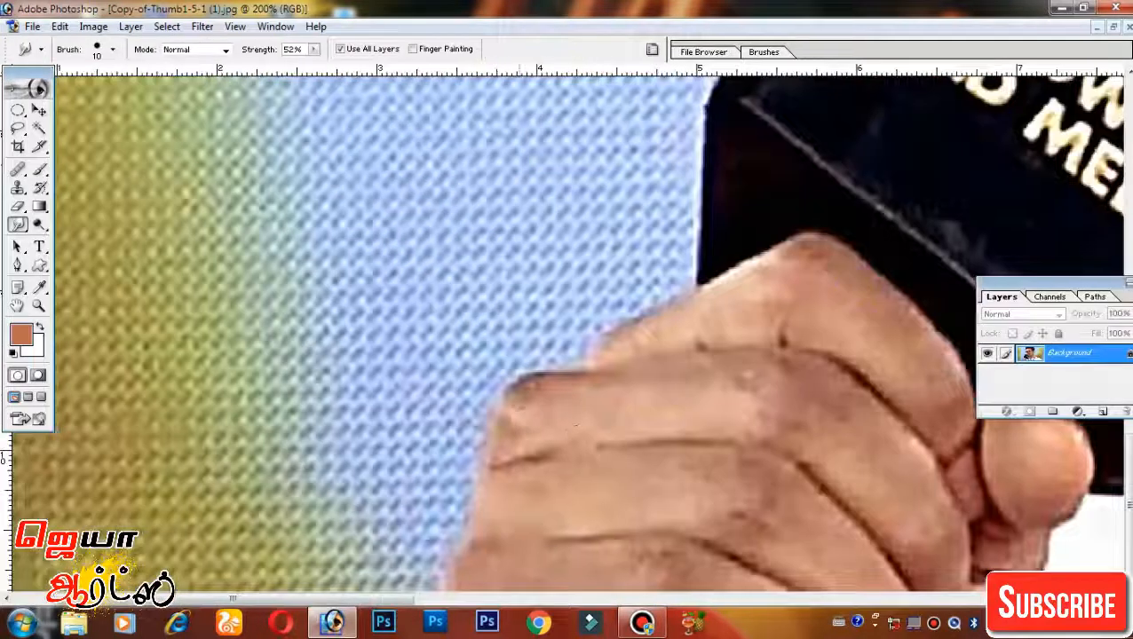
{"action": "left_click_drag", "start_coordinate": [502, 456], "coordinate": [593, 438]}
{"action": "mouse_move", "coordinate": [597, 435]}
{"action": "left_mouse_down"}
{"action": "mouse_move", "coordinate": [556, 433]}
{"action": "mouse_move", "coordinate": [615, 394]}
{"action": "mouse_move", "coordinate": [716, 405]}
{"action": "mouse_move", "coordinate": [842, 454]}
{"action": "left_mouse_up"}
Blend the skin of the topmost finger and the thumb tip with a 30 px Smudge brush
{"action": "key", "text": "bracketright"}
{"action": "key", "text": "bracketright"}
{"action": "key", "text": "bracketright"}
{"action": "left_click_drag", "start_coordinate": [748, 288], "coordinate": [766, 384]}
{"action": "key", "text": "bracketleft"}
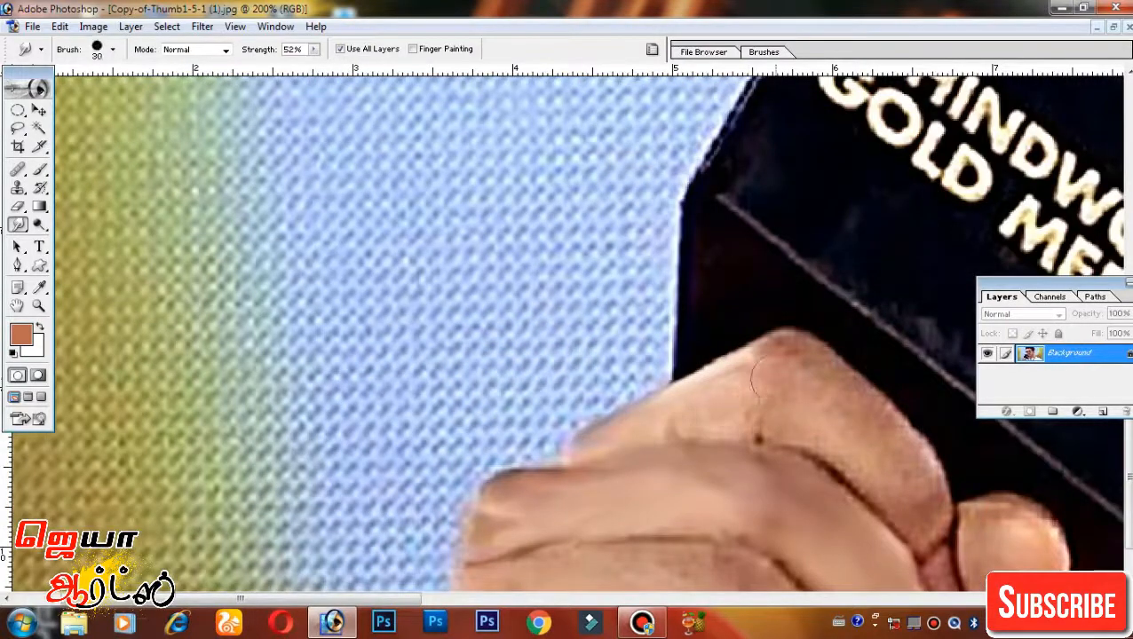
{"action": "mouse_move", "coordinate": [904, 462]}
{"action": "left_mouse_down"}
{"action": "mouse_move", "coordinate": [818, 433]}
{"action": "mouse_move", "coordinate": [785, 397]}
{"action": "left_mouse_up"}
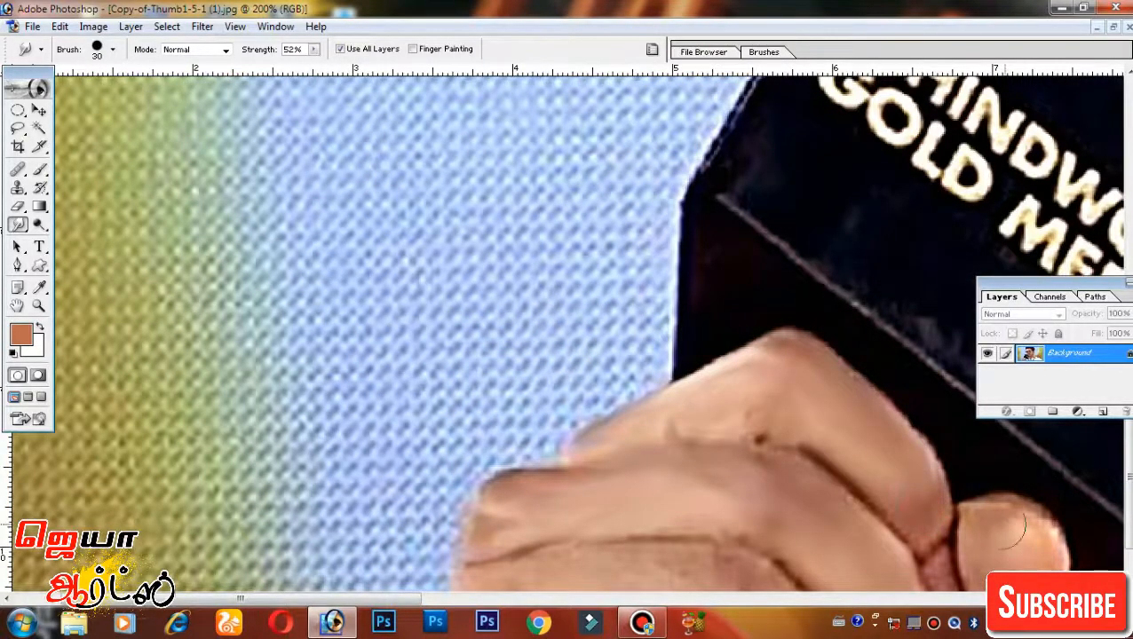
{"action": "left_click_drag", "start_coordinate": [928, 434], "coordinate": [934, 340]}
{"action": "left_click_drag", "start_coordinate": [918, 405], "coordinate": [890, 405]}
Smudge the finger creases, thumb edges and lower fingers of the hand with a 10 px brush
{"action": "left_click", "coordinate": [18, 224]}
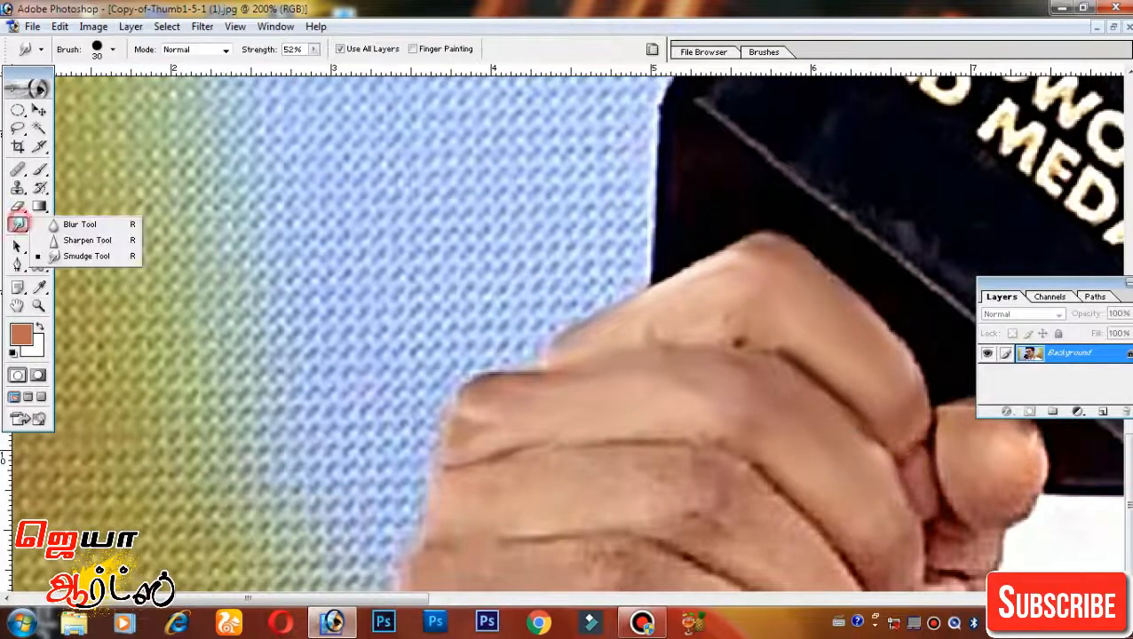
{"action": "key", "text": "bracketleft"}
{"action": "key", "text": "bracketleft"}
{"action": "mouse_move", "coordinate": [877, 455]}
{"action": "left_mouse_down"}
{"action": "mouse_move", "coordinate": [852, 455]}
{"action": "mouse_move", "coordinate": [633, 334]}
{"action": "mouse_move", "coordinate": [589, 334]}
{"action": "left_mouse_up"}
{"action": "mouse_move", "coordinate": [919, 564]}
{"action": "left_mouse_down"}
{"action": "mouse_move", "coordinate": [889, 511]}
{"action": "mouse_move", "coordinate": [964, 511]}
{"action": "left_mouse_up"}
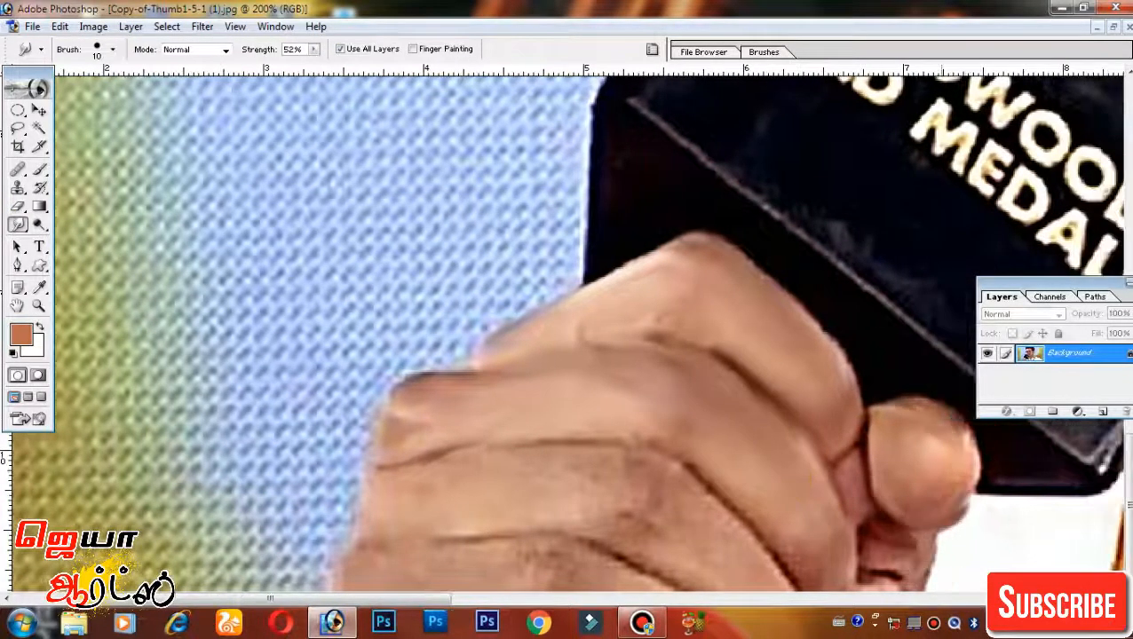
{"action": "scroll", "coordinate": [888, 476], "scroll_direction": "left", "scroll_amount": 1}
{"action": "left_click_drag", "start_coordinate": [822, 544], "coordinate": [851, 552]}
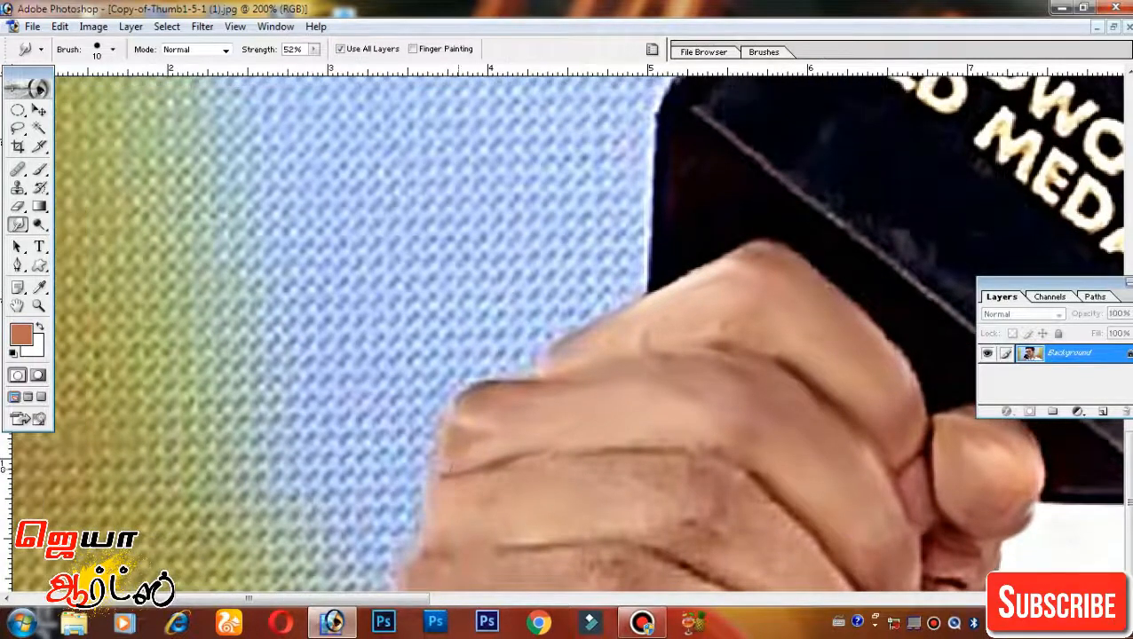
{"action": "left_click_drag", "start_coordinate": [626, 502], "coordinate": [710, 507]}
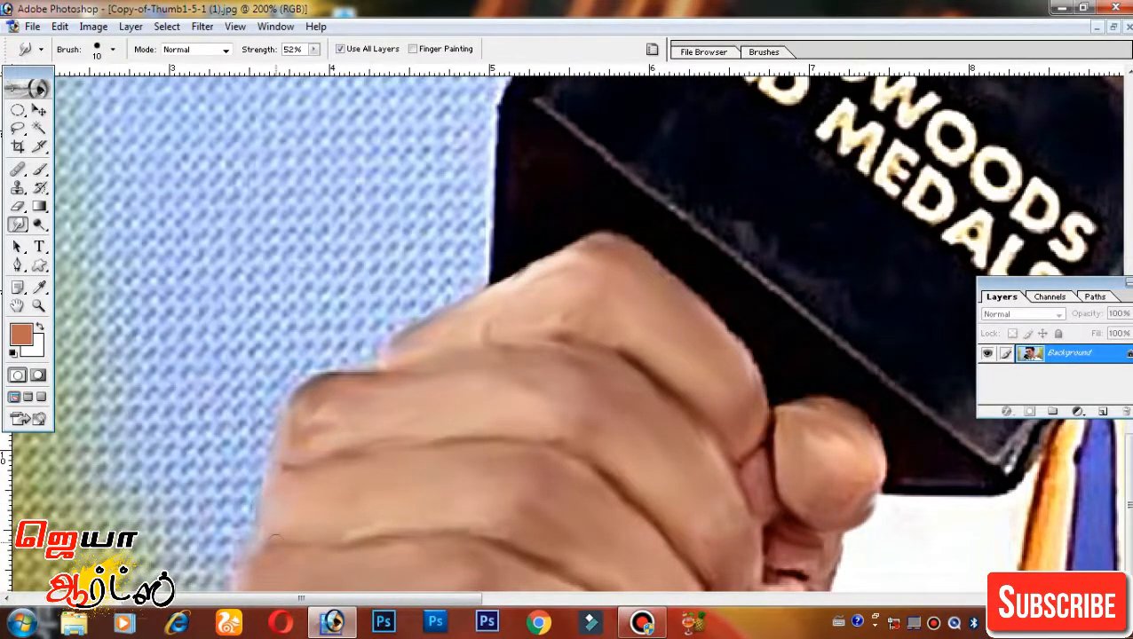
Open the merged portrait in the Topaz Clean 3 filter and choose the Curly Smooth preset from the Stylized Edges Collection
{"action": "key", "text": "ctrl+minus"}
{"action": "key", "text": "ctrl+minus"}
{"action": "key", "text": "ctrl+minus"}
{"action": "left_click", "coordinate": [202, 25]}
{"action": "mouse_move", "coordinate": [253, 415]}
{"action": "left_click", "coordinate": [444, 415]}
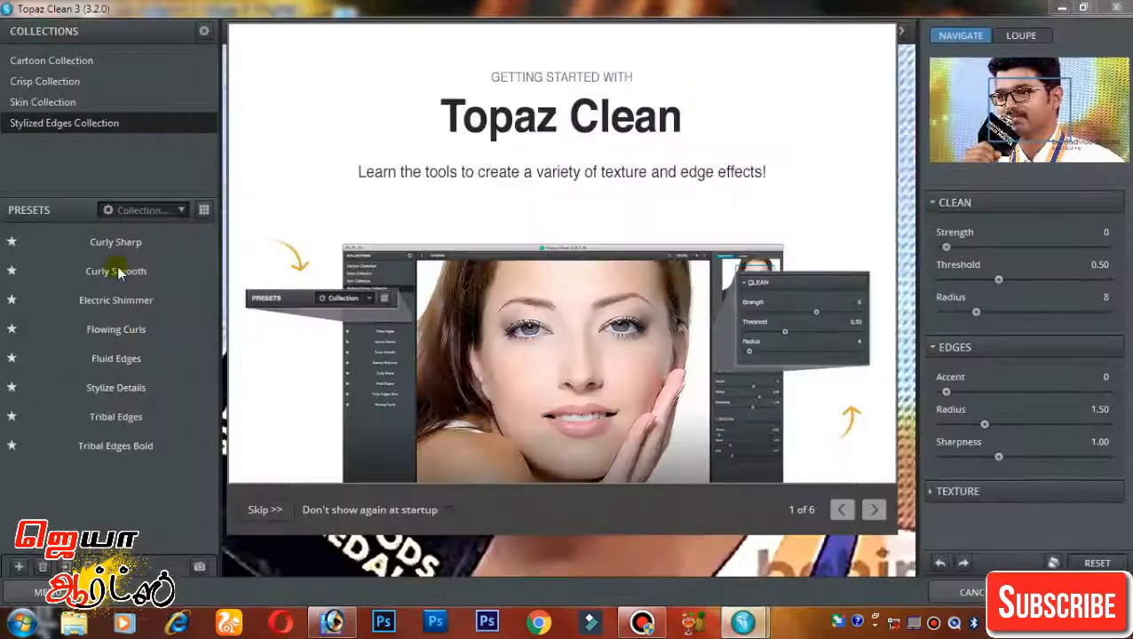
{"action": "left_click", "coordinate": [119, 272]}
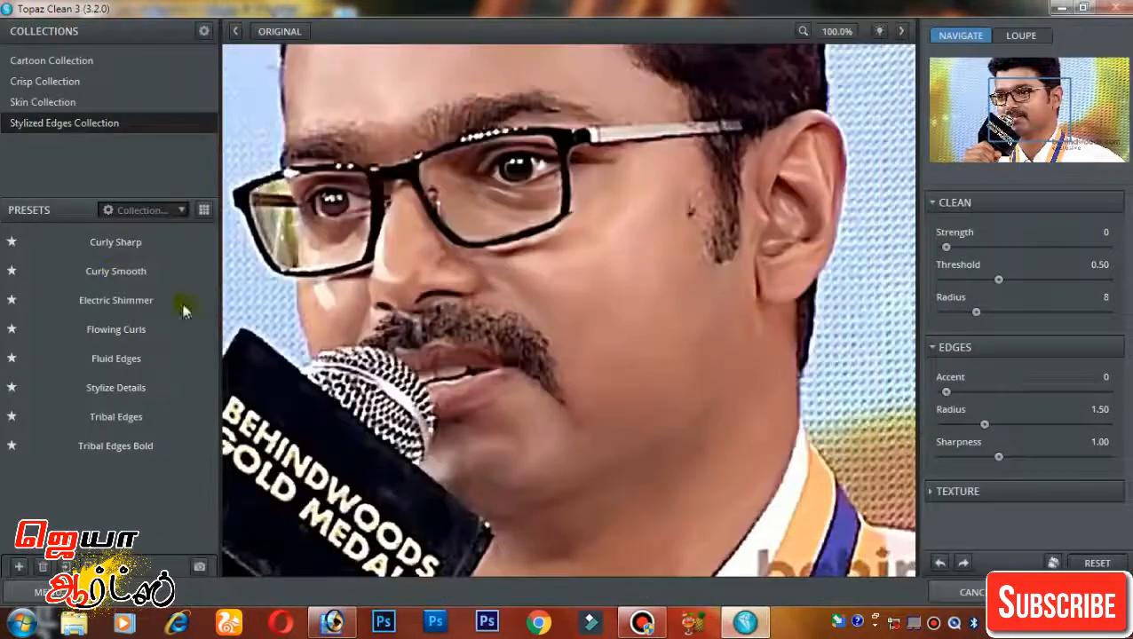
{"action": "left_click", "coordinate": [167, 274]}
Set the Clean Strength to 1, raise the Edges Sharpness and apply the filter to the portrait
{"action": "left_click_drag", "start_coordinate": [1024, 247], "coordinate": [984, 248]}
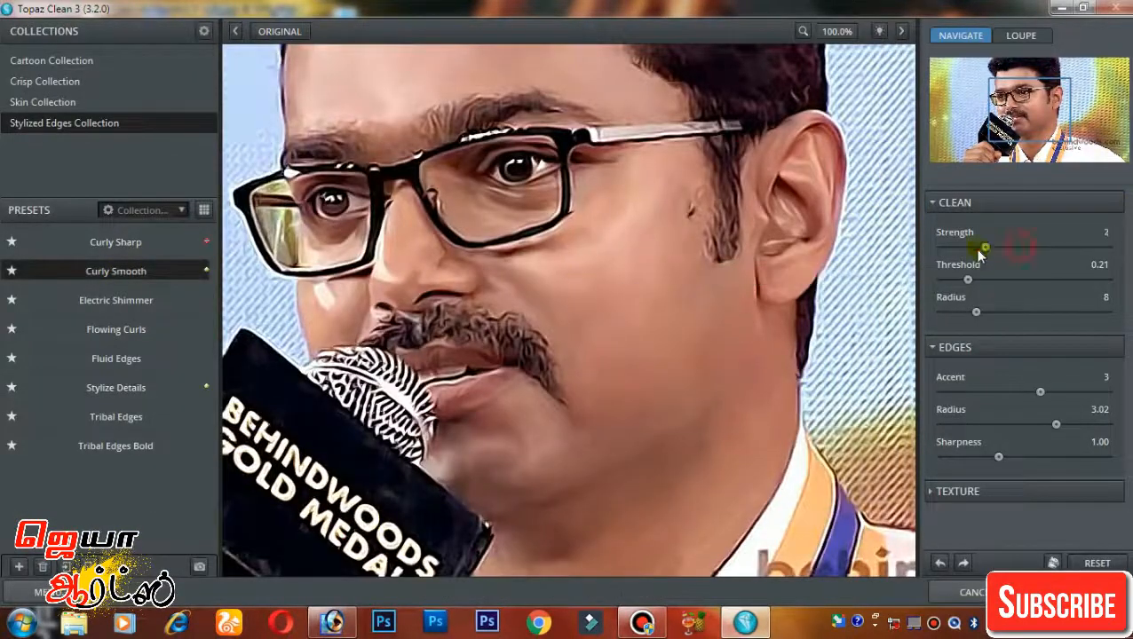
{"action": "left_click", "coordinate": [967, 280]}
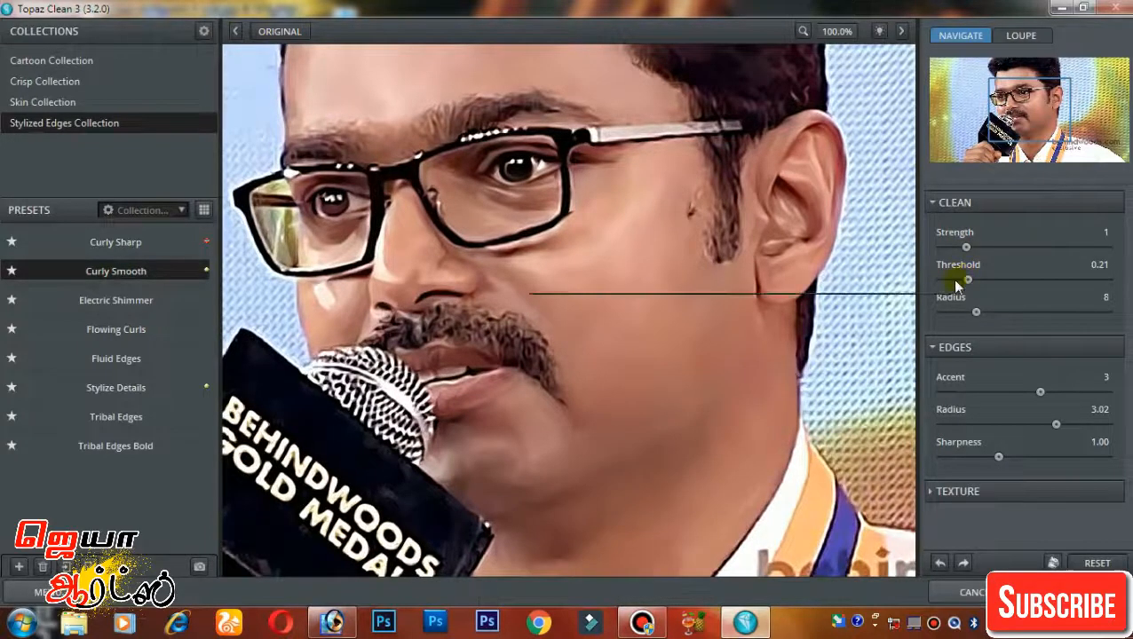
{"action": "left_click_drag", "start_coordinate": [998, 457], "coordinate": [1035, 458]}
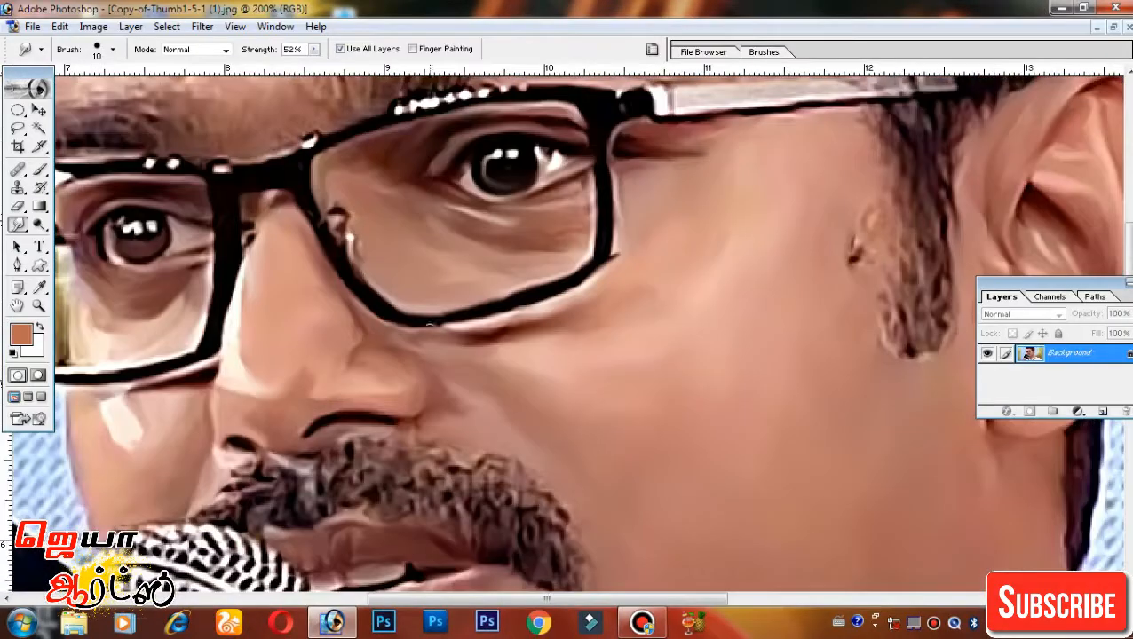
Set the Smudge strength to 34% and blend the cheek skin around the nose with 40 and 30 px brushes
{"action": "left_click_drag", "start_coordinate": [313, 49], "coordinate": [290, 57]}
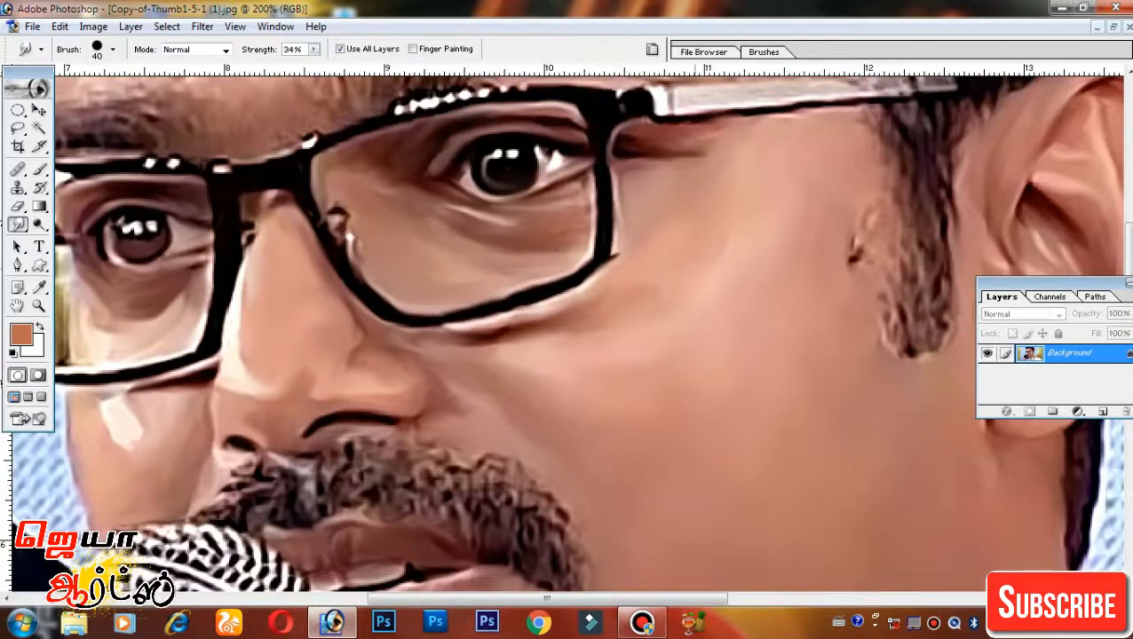
{"action": "mouse_move", "coordinate": [266, 355]}
{"action": "left_mouse_down"}
{"action": "mouse_move", "coordinate": [289, 368]}
{"action": "mouse_move", "coordinate": [416, 224]}
{"action": "left_mouse_up"}
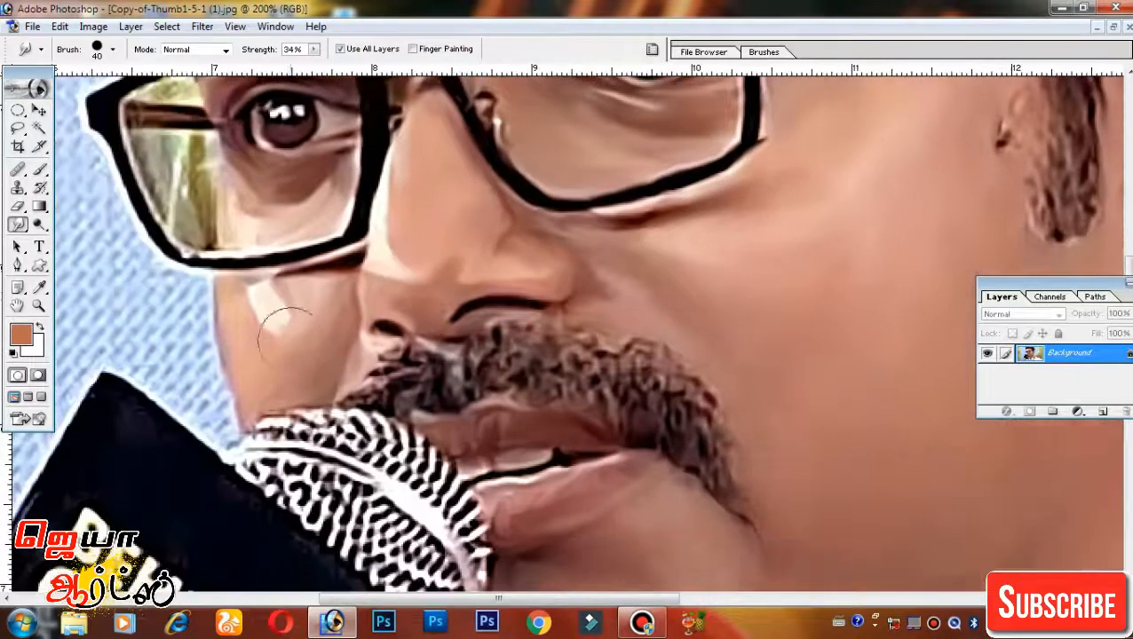
{"action": "left_click_drag", "start_coordinate": [668, 256], "coordinate": [627, 238]}
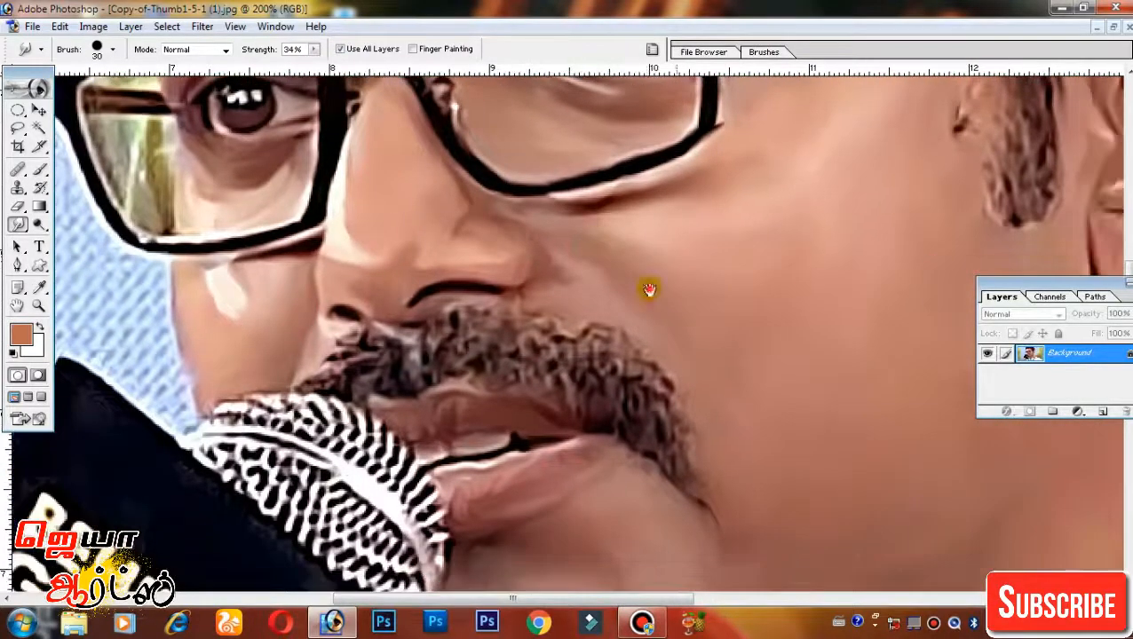
{"action": "left_click_drag", "start_coordinate": [647, 288], "coordinate": [591, 210]}
{"action": "left_click_drag", "start_coordinate": [567, 276], "coordinate": [516, 149]}
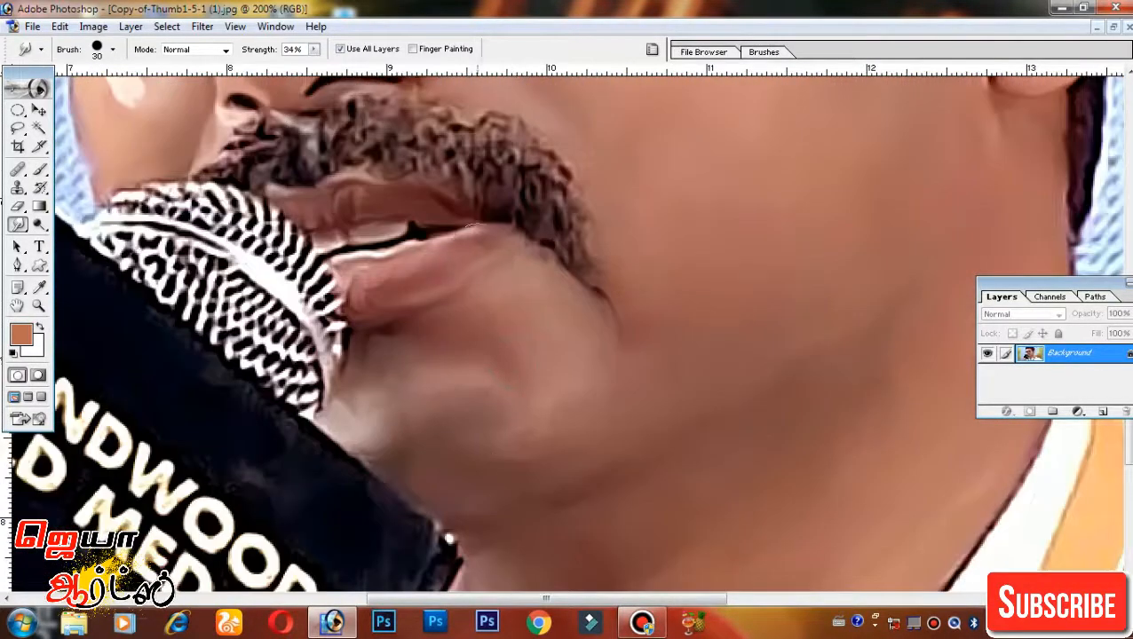
Smooth the chin, jaw and neck skin with the 30 px Smudge brush at 34% strength
{"action": "left_click_drag", "start_coordinate": [637, 363], "coordinate": [605, 331]}
{"action": "left_click_drag", "start_coordinate": [571, 283], "coordinate": [545, 76]}
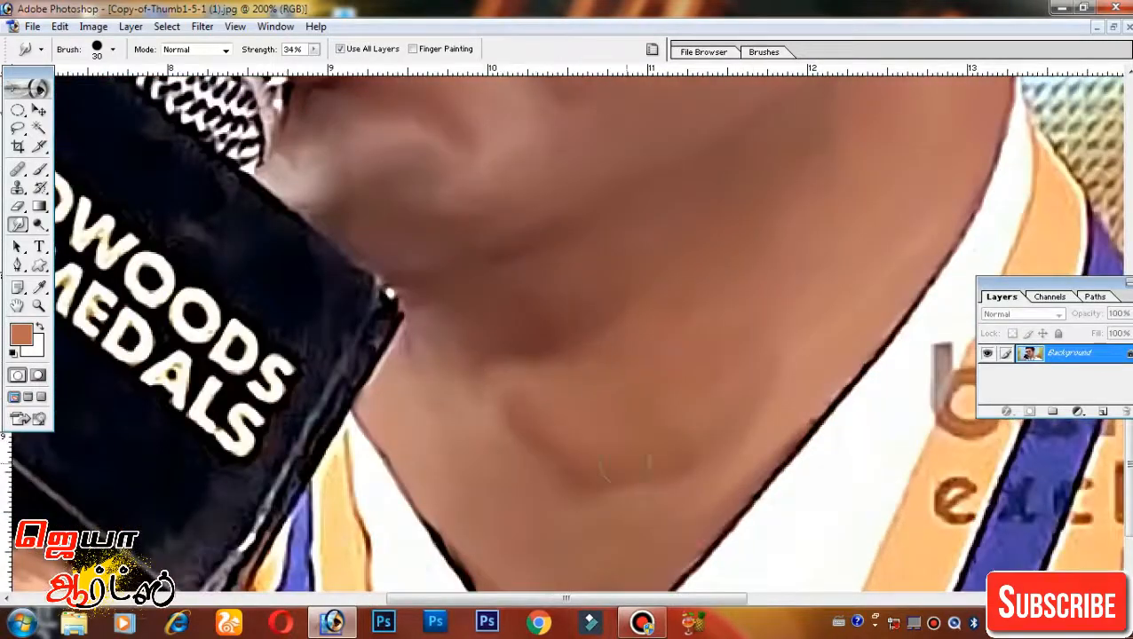
{"action": "left_click_drag", "start_coordinate": [793, 82], "coordinate": [597, 485]}
{"action": "left_click_drag", "start_coordinate": [715, 106], "coordinate": [757, 251]}
{"action": "left_click_drag", "start_coordinate": [130, 158], "coordinate": [595, 170]}
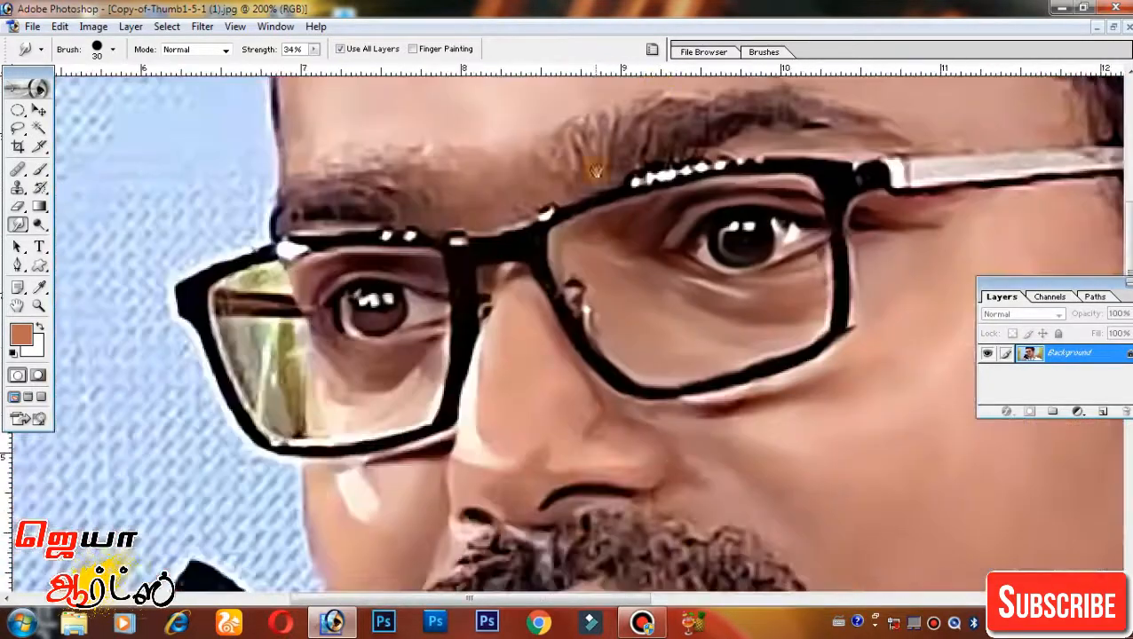
Smudge the black faces of the microphone box around its lettering with the 30 px brush
{"action": "mouse_move", "coordinate": [620, 407]}
{"action": "left_mouse_down"}
{"action": "mouse_move", "coordinate": [607, 332]}
{"action": "mouse_move", "coordinate": [624, 257]}
{"action": "left_mouse_up"}
{"action": "left_click_drag", "start_coordinate": [444, 542], "coordinate": [619, 218]}
{"action": "left_click_drag", "start_coordinate": [416, 532], "coordinate": [592, 208]}
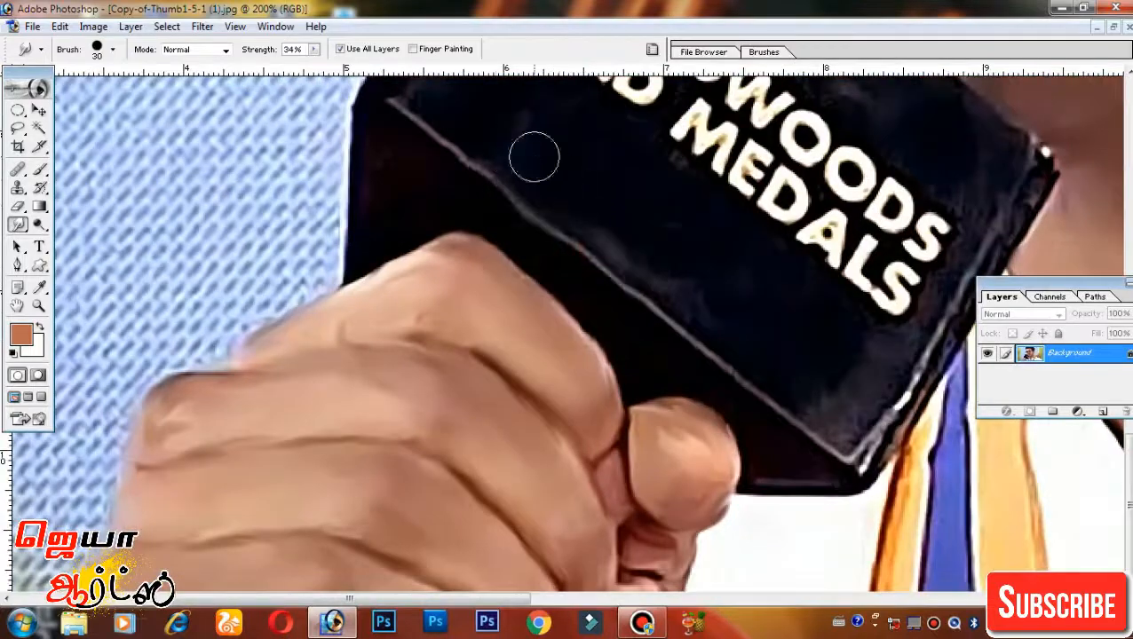
{"action": "left_click_drag", "start_coordinate": [506, 182], "coordinate": [607, 247]}
{"action": "left_click_drag", "start_coordinate": [867, 357], "coordinate": [796, 357]}
{"action": "left_click_drag", "start_coordinate": [868, 189], "coordinate": [789, 278]}
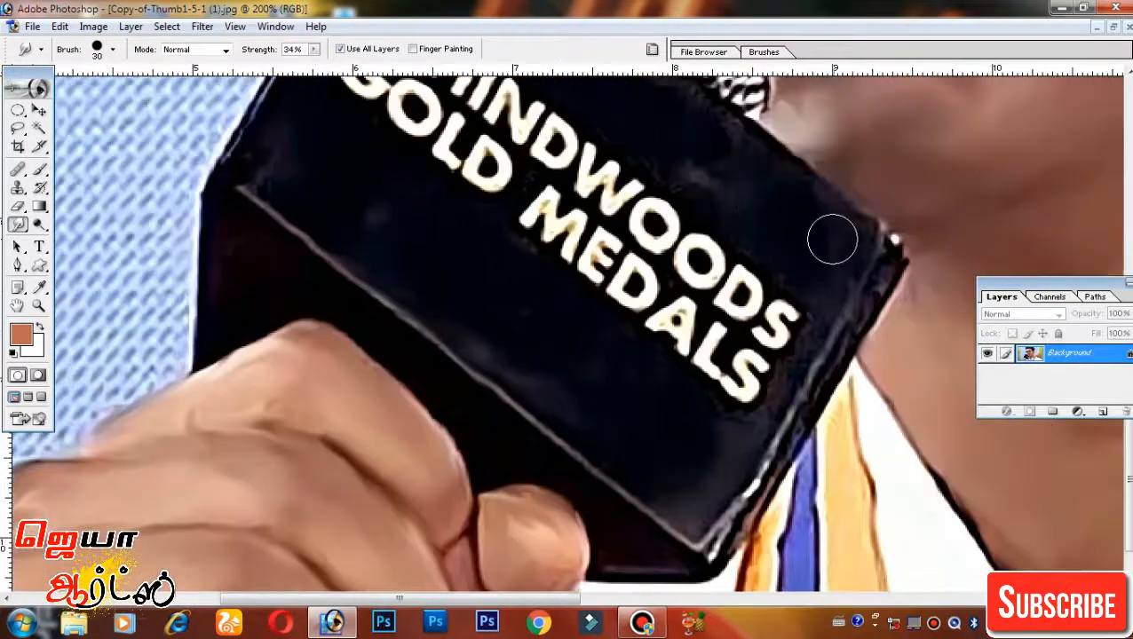
{"action": "left_click_drag", "start_coordinate": [704, 193], "coordinate": [755, 317]}
{"action": "left_click_drag", "start_coordinate": [639, 144], "coordinate": [766, 299]}
{"action": "left_click_drag", "start_coordinate": [493, 280], "coordinate": [465, 382]}
{"action": "left_click_drag", "start_coordinate": [448, 441], "coordinate": [469, 501]}
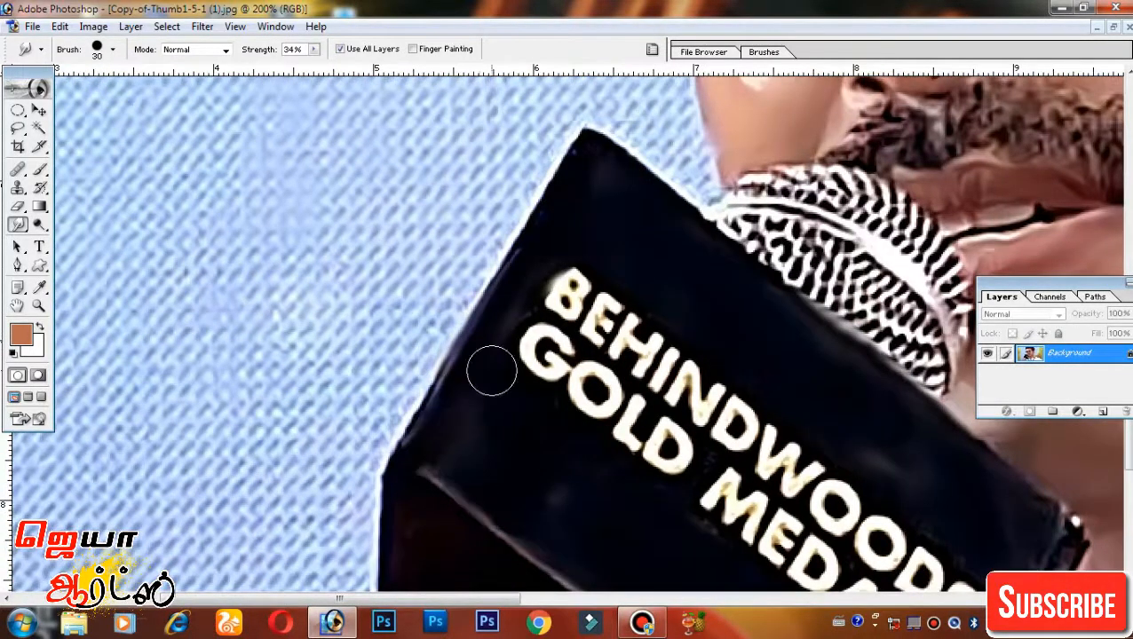
Start a Pen path at the image's lower edge and trace the outer edge of the hand up to the microphone box
{"action": "key", "text": "ctrl+minus"}
{"action": "key", "text": "ctrl+minus"}
{"action": "left_click", "coordinate": [17, 265]}
{"action": "key", "text": "ctrl+plus"}
{"action": "key", "text": "ctrl+plus"}
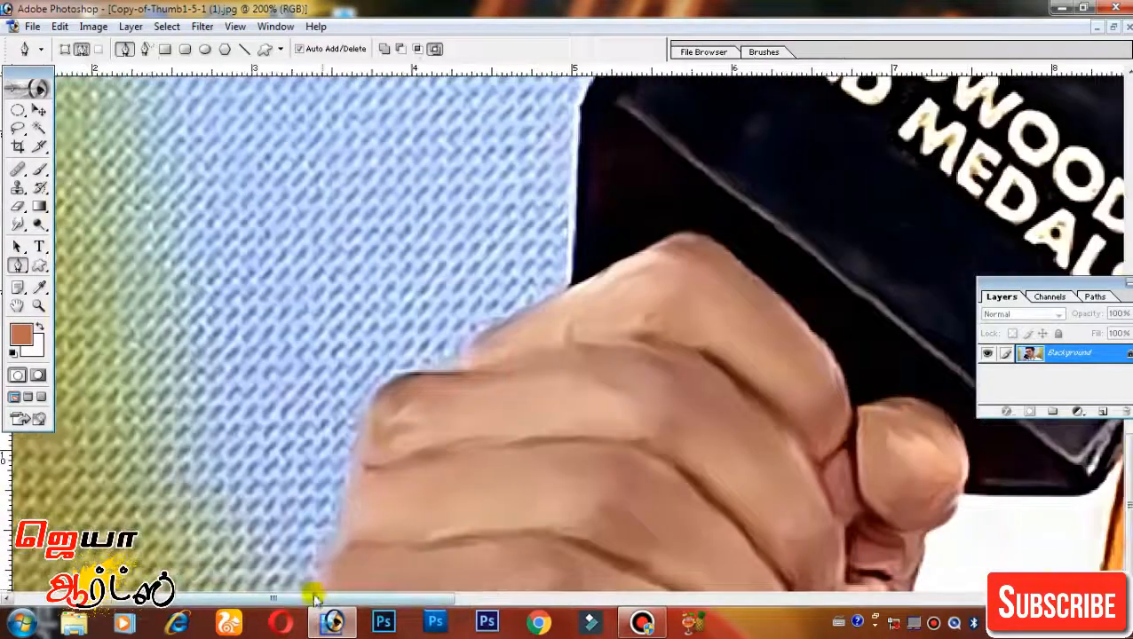
{"action": "left_click", "coordinate": [320, 586]}
{"action": "left_click", "coordinate": [320, 561]}
{"action": "left_click", "coordinate": [330, 537]}
{"action": "left_click", "coordinate": [340, 504]}
{"action": "left_click", "coordinate": [349, 477]}
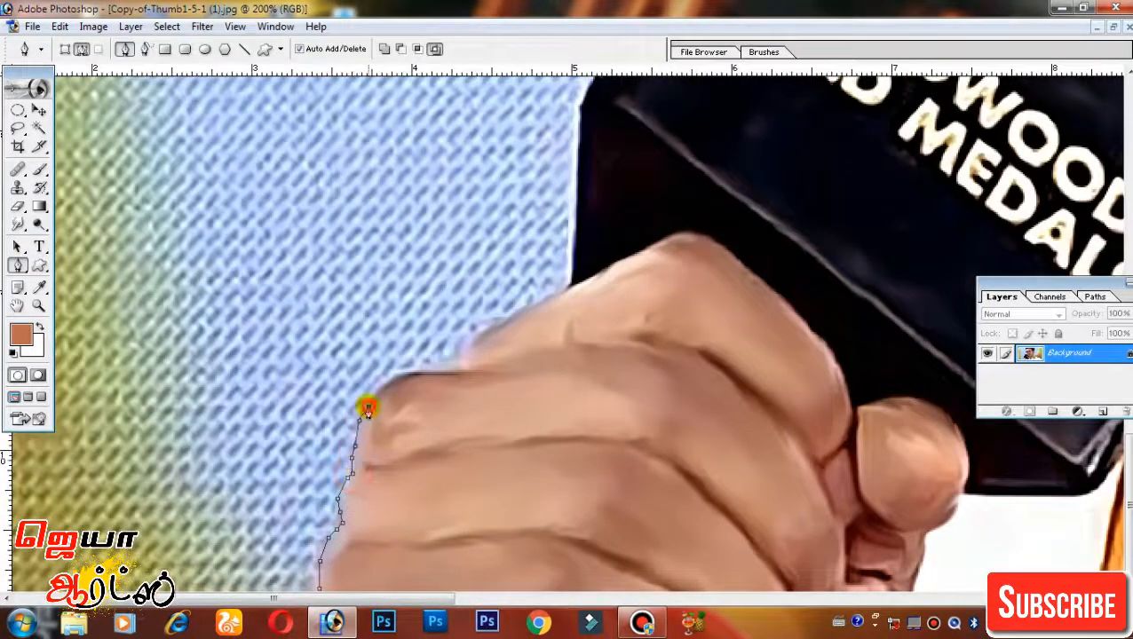
{"action": "left_click", "coordinate": [476, 334]}
{"action": "left_click", "coordinate": [520, 310]}
{"action": "left_click", "coordinate": [565, 287]}
{"action": "scroll", "coordinate": [614, 263], "scroll_direction": "up", "scroll_amount": 3}
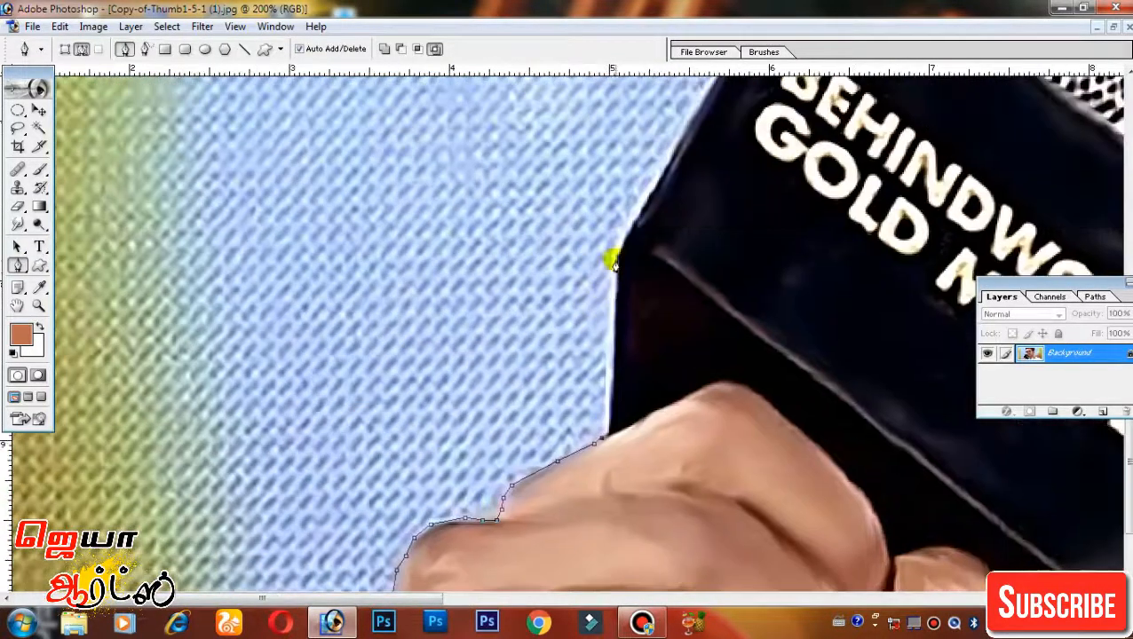
Continue the path along the outer edge of the microphone box up to its top corner
{"action": "left_click_drag", "start_coordinate": [614, 266], "coordinate": [565, 466]}
{"action": "left_click", "coordinate": [766, 122]}
{"action": "key", "text": "ctrl+z"}
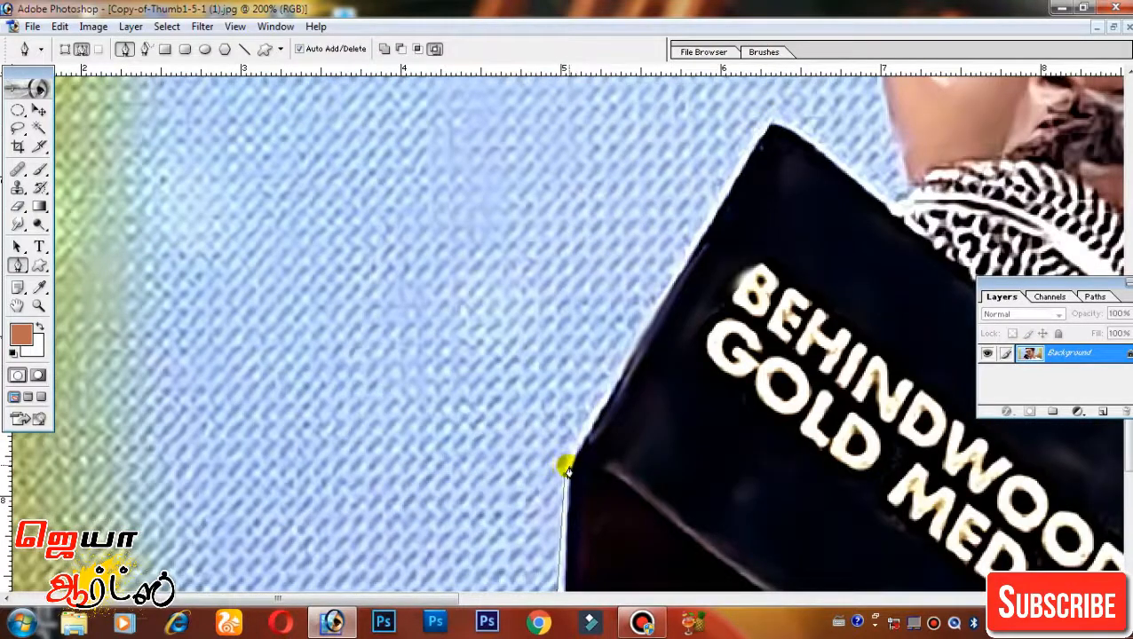
{"action": "left_click_drag", "start_coordinate": [733, 279], "coordinate": [659, 562]}
{"action": "left_click", "coordinate": [693, 407]}
{"action": "left_click_drag", "start_coordinate": [746, 428], "coordinate": [655, 368]}
{"action": "left_click_drag", "start_coordinate": [542, 382], "coordinate": [529, 324]}
{"action": "left_click", "coordinate": [572, 293]}
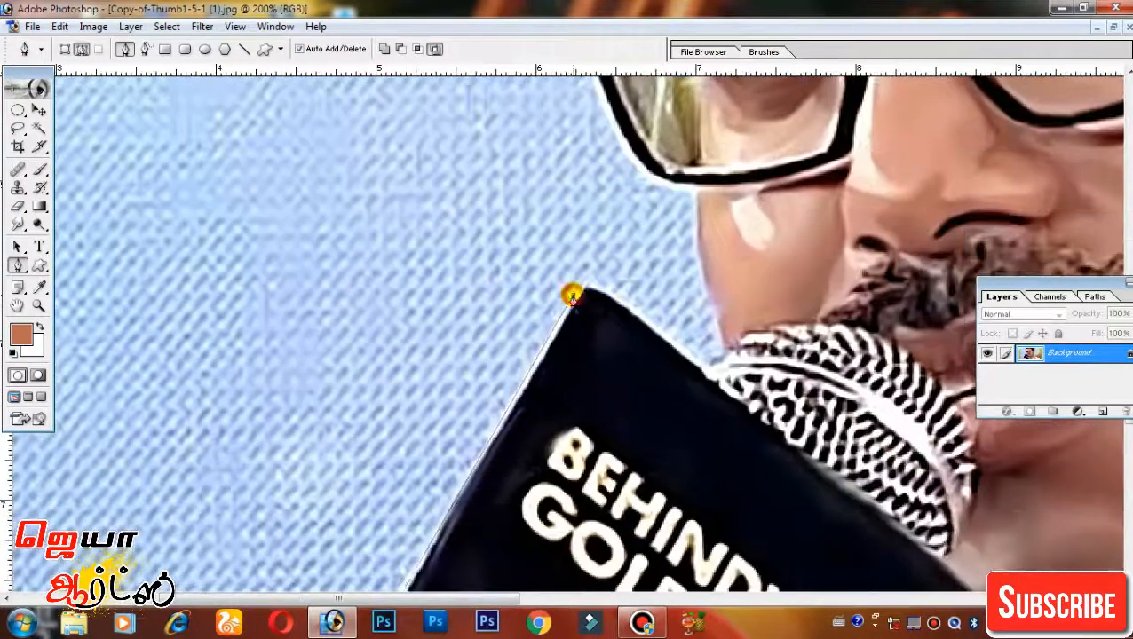
{"action": "left_click_drag", "start_coordinate": [572, 293], "coordinate": [573, 313]}
Trace the path from the microphone box up the cheek and around the outer glasses frame to the eyebrow
{"action": "left_click_drag", "start_coordinate": [701, 382], "coordinate": [685, 462]}
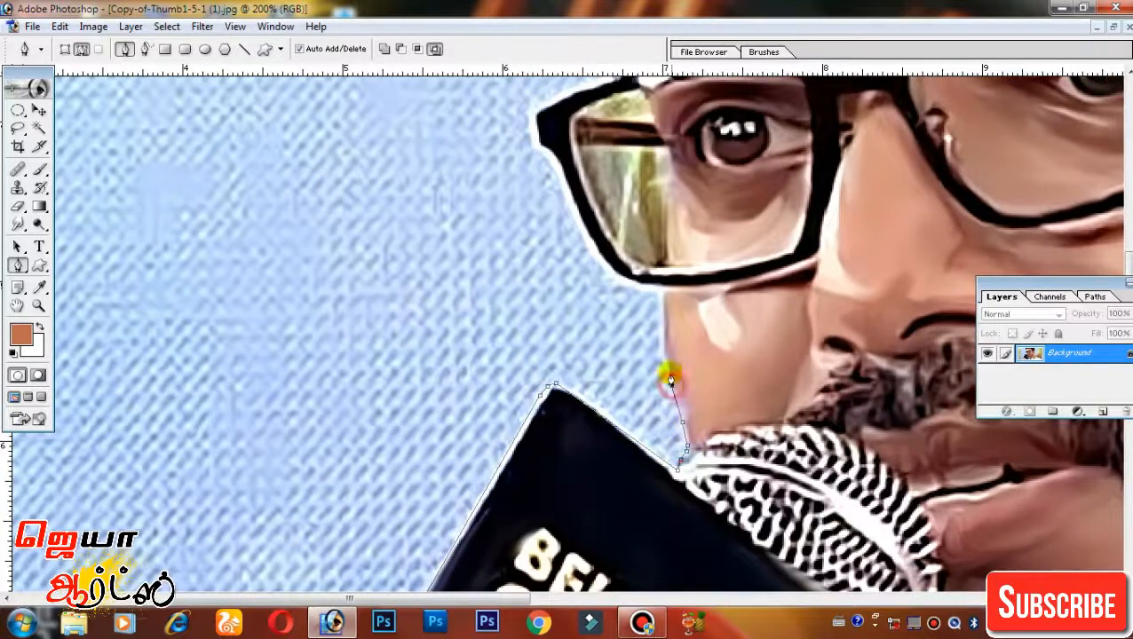
{"action": "left_click", "coordinate": [656, 294]}
{"action": "left_click_drag", "start_coordinate": [655, 294], "coordinate": [696, 419]}
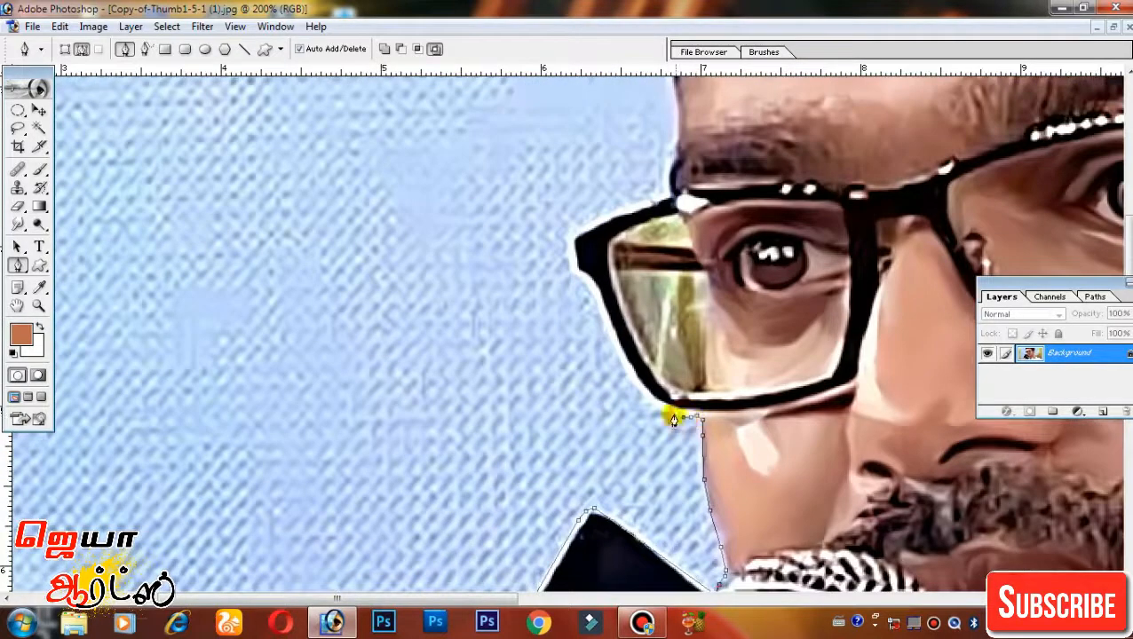
{"action": "left_click_drag", "start_coordinate": [625, 313], "coordinate": [650, 409]}
{"action": "left_click", "coordinate": [638, 375]}
{"action": "left_click", "coordinate": [728, 329]}
{"action": "left_click_drag", "start_coordinate": [725, 259], "coordinate": [748, 350]}
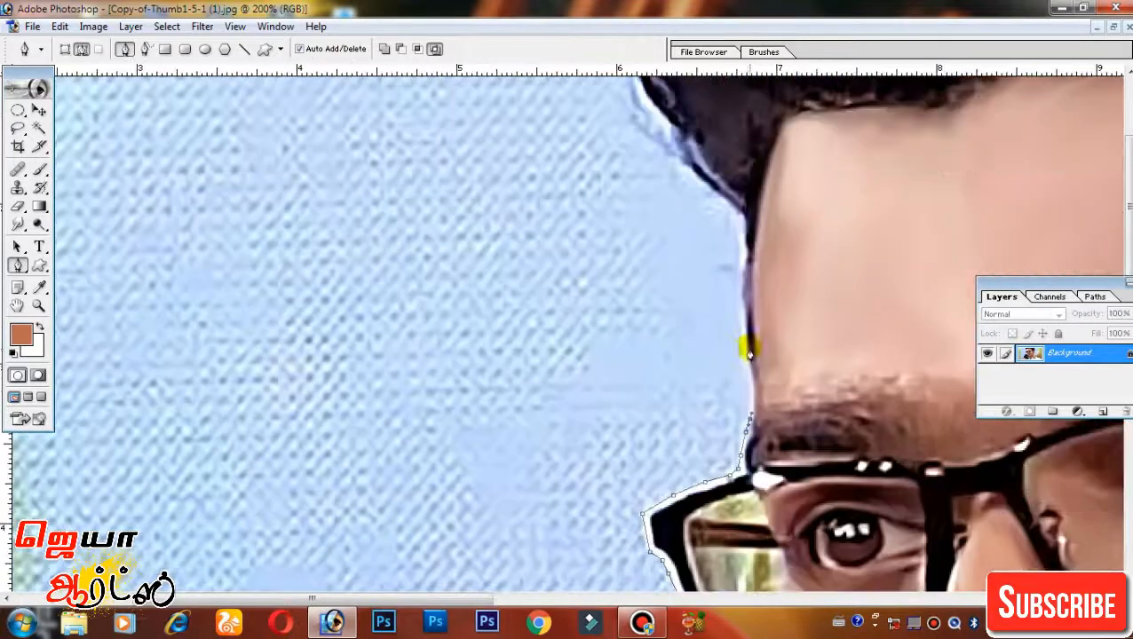
Extend the path up the forehead edge and around the hair above it to the image's upper edge
{"action": "left_click", "coordinate": [744, 353]}
{"action": "left_click", "coordinate": [742, 321]}
{"action": "left_click", "coordinate": [742, 280]}
{"action": "left_click", "coordinate": [740, 250]}
{"action": "left_click", "coordinate": [740, 236]}
{"action": "left_click_drag", "start_coordinate": [684, 151], "coordinate": [833, 348]}
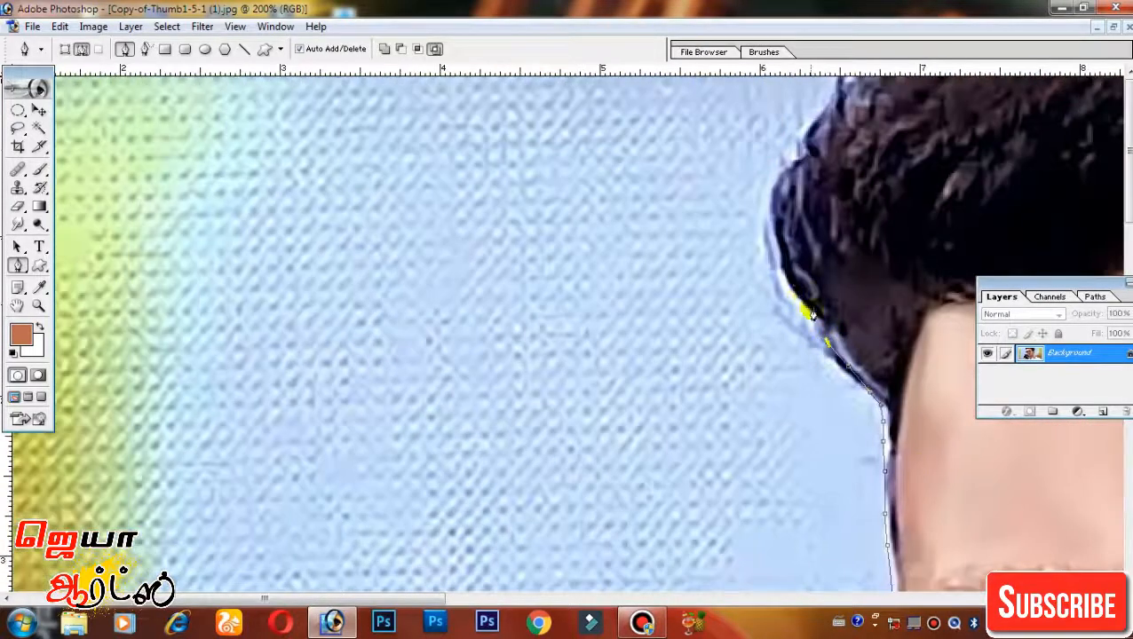
{"action": "left_click_drag", "start_coordinate": [824, 119], "coordinate": [721, 319]}
Run the path across the top of the hair and down the hair edge on the ear side
{"action": "key", "text": "ctrl+minus"}
{"action": "key", "text": "ctrl+minus"}
{"action": "key", "text": "ctrl+minus"}
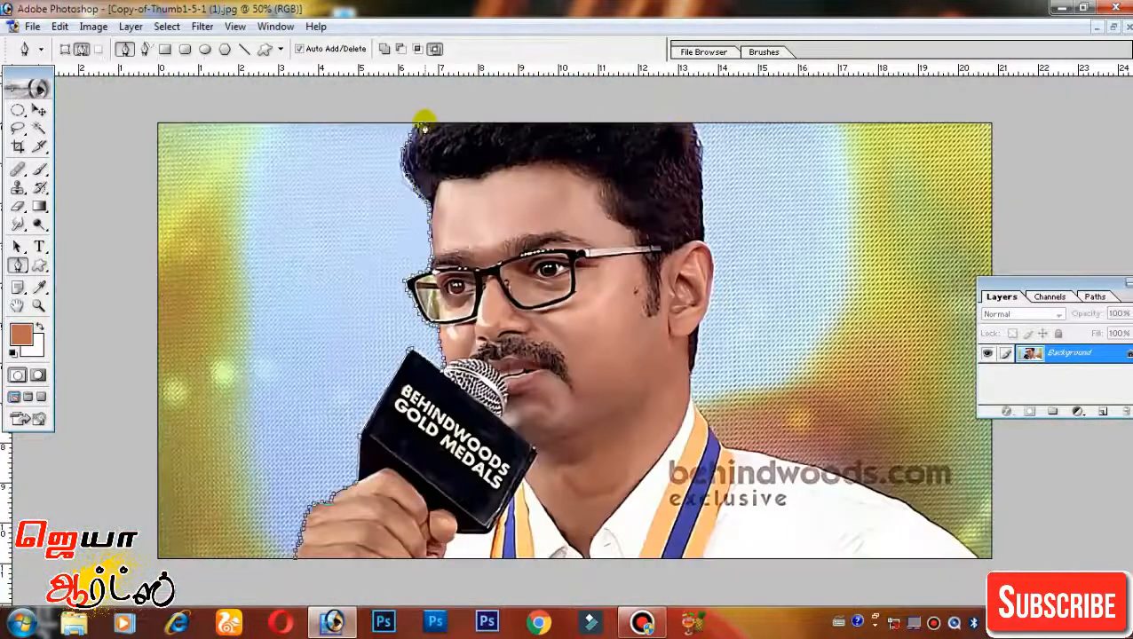
{"action": "left_click", "coordinate": [688, 123]}
{"action": "key", "text": "ctrl+plus"}
{"action": "left_click_drag", "start_coordinate": [728, 207], "coordinate": [652, 373]}
{"action": "key", "text": "ctrl+plus"}
{"action": "key", "text": "ctrl+plus"}
{"action": "left_click_drag", "start_coordinate": [785, 256], "coordinate": [396, 605]}
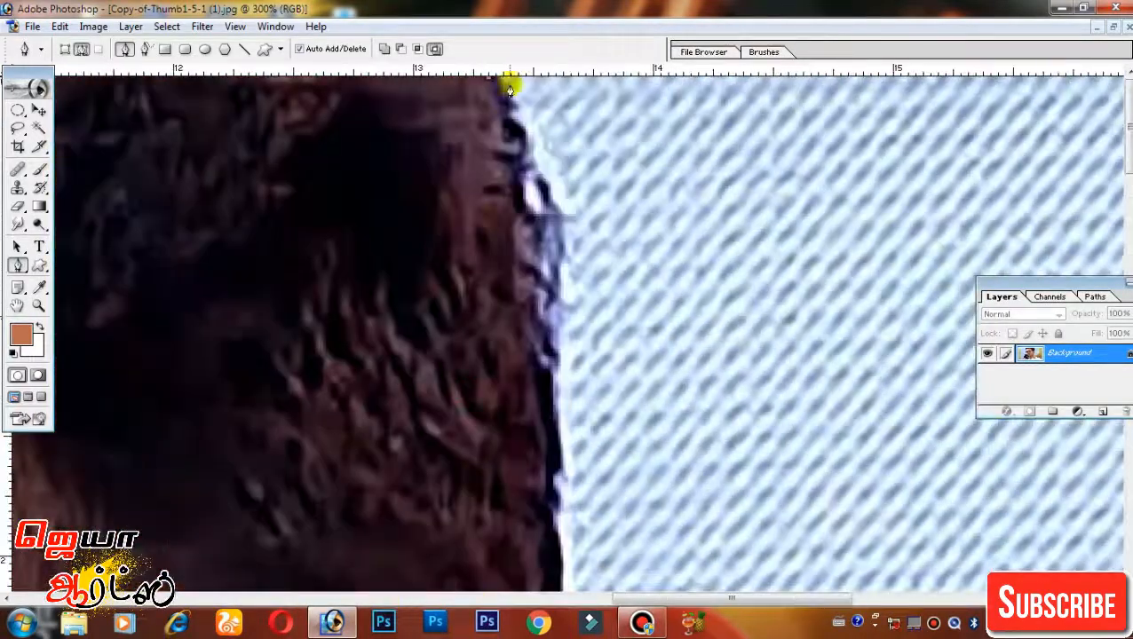
{"action": "left_click", "coordinate": [546, 430]}
{"action": "left_click_drag", "start_coordinate": [554, 524], "coordinate": [627, 80]}
Trace the path around the outer edge of the ear down to the hair behind the earlobe
{"action": "left_click", "coordinate": [635, 150]}
{"action": "left_click", "coordinate": [630, 211]}
{"action": "left_click", "coordinate": [633, 247]}
{"action": "left_click", "coordinate": [647, 262]}
{"action": "left_click", "coordinate": [672, 284]}
{"action": "left_click", "coordinate": [683, 316]}
{"action": "left_click", "coordinate": [693, 354]}
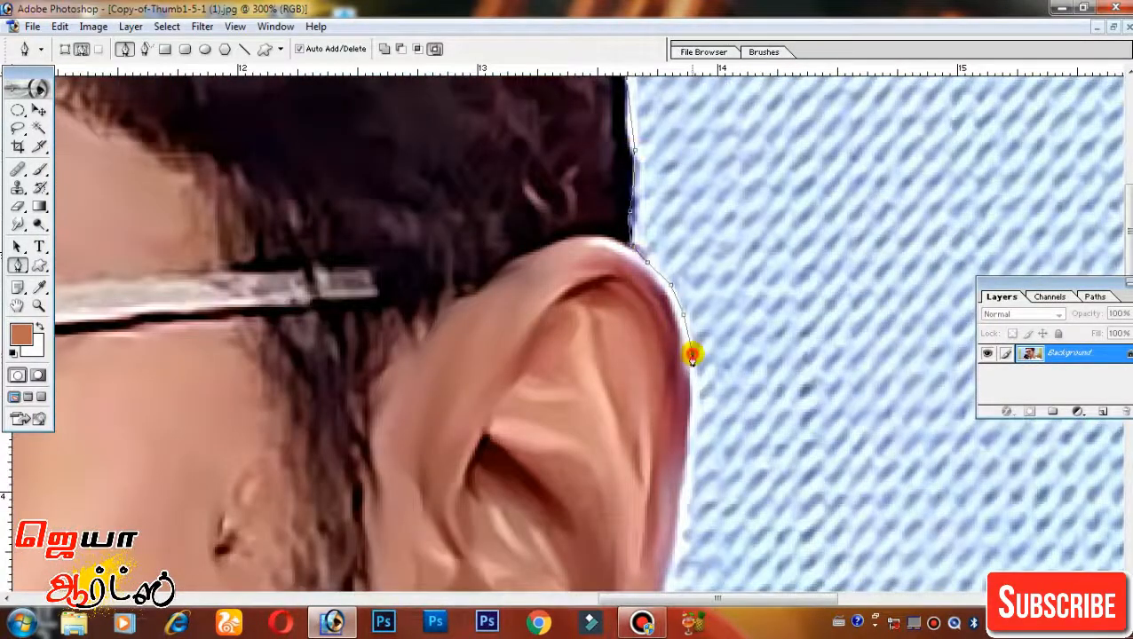
{"action": "left_click_drag", "start_coordinate": [692, 354], "coordinate": [643, 147]}
{"action": "left_click", "coordinate": [646, 180]}
{"action": "left_click", "coordinate": [582, 493]}
{"action": "left_click_drag", "start_coordinate": [582, 493], "coordinate": [531, 240]}
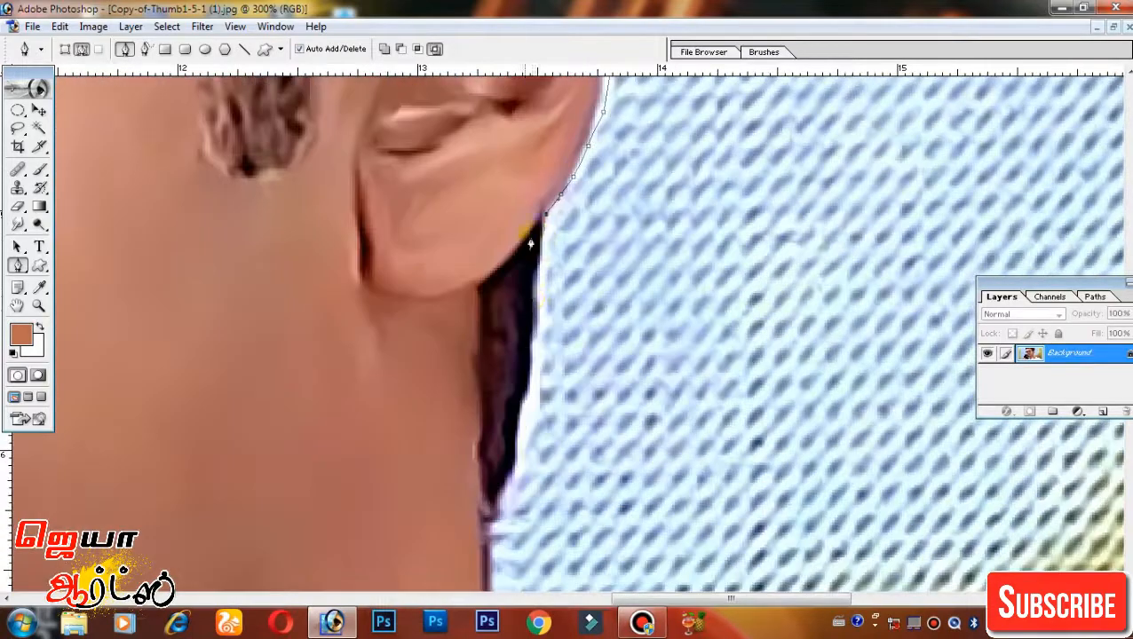
Continue the path down the back of the neck and along the collar to the medal ribbon
{"action": "left_click", "coordinate": [524, 450]}
{"action": "left_click_drag", "start_coordinate": [524, 451], "coordinate": [489, 197]}
{"action": "left_click", "coordinate": [531, 380]}
{"action": "left_click", "coordinate": [595, 455]}
{"action": "left_click_drag", "start_coordinate": [595, 455], "coordinate": [506, 188]}
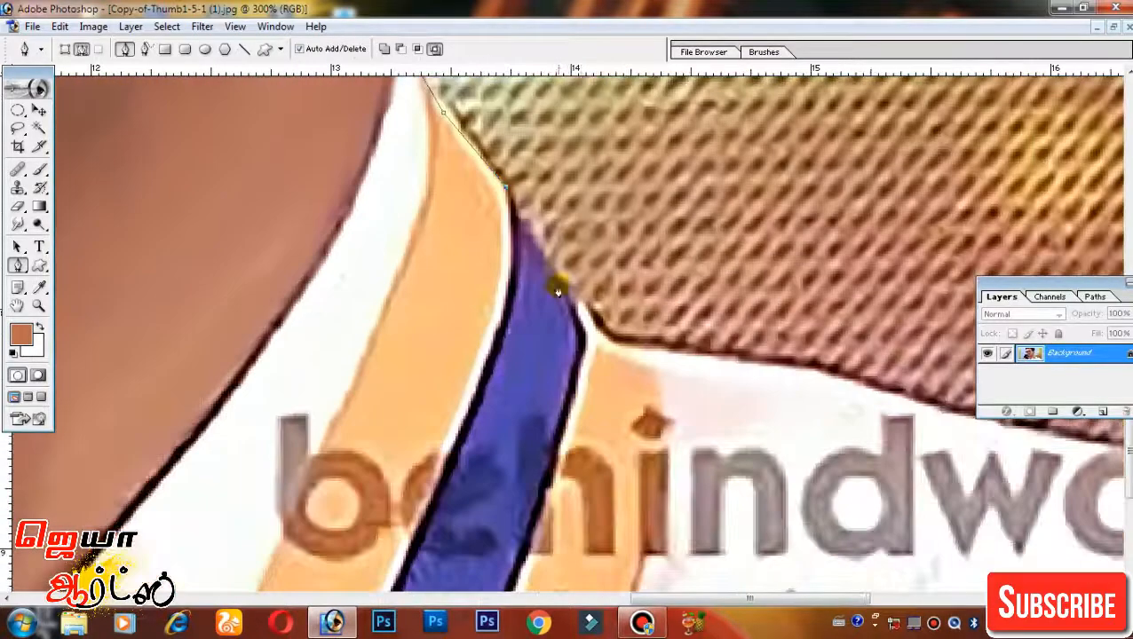
Trace the path from the medal ribbon along the white shirt's shoulder line
{"action": "left_click_drag", "start_coordinate": [899, 399], "coordinate": [398, 284]}
{"action": "left_click", "coordinate": [602, 332]}
{"action": "left_click_drag", "start_coordinate": [853, 423], "coordinate": [522, 277]}
{"action": "left_click", "coordinate": [775, 391]}
{"action": "left_click_drag", "start_coordinate": [805, 394], "coordinate": [608, 241]}
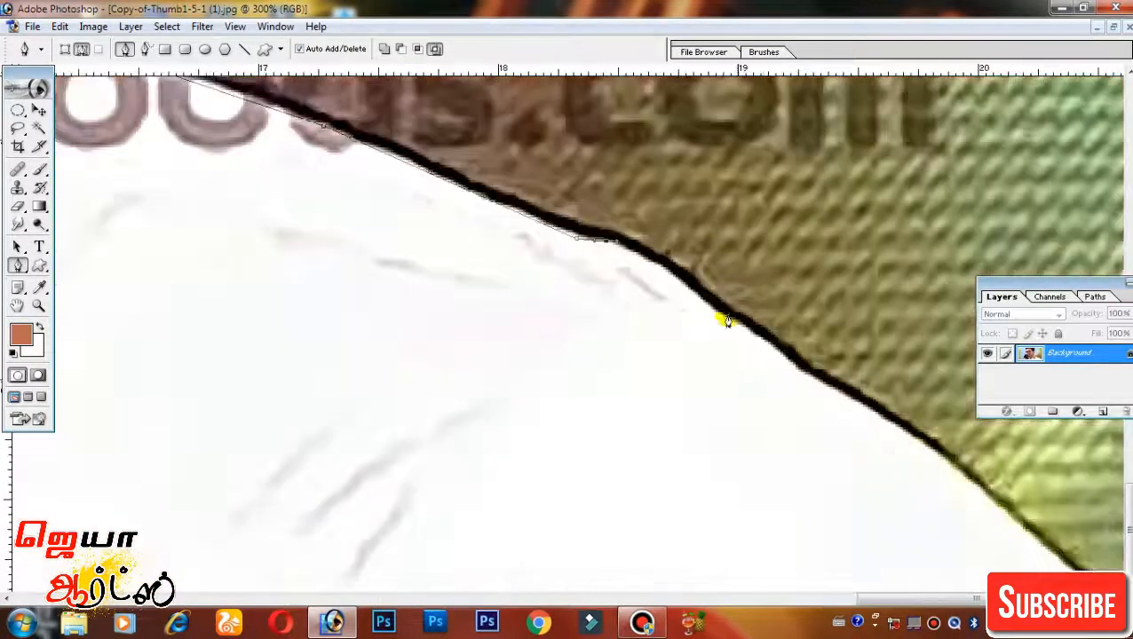
{"action": "left_click", "coordinate": [743, 329]}
{"action": "left_click", "coordinate": [857, 394]}
{"action": "left_click", "coordinate": [937, 460]}
Take the path below the image's lower edge and close it at its starting point by the hand
{"action": "key", "text": "ctrl+minus"}
{"action": "key", "text": "ctrl+minus"}
{"action": "key", "text": "ctrl+minus"}
{"action": "key", "text": "ctrl+minus"}
{"action": "left_click", "coordinate": [976, 570]}
{"action": "left_click", "coordinate": [304, 578]}
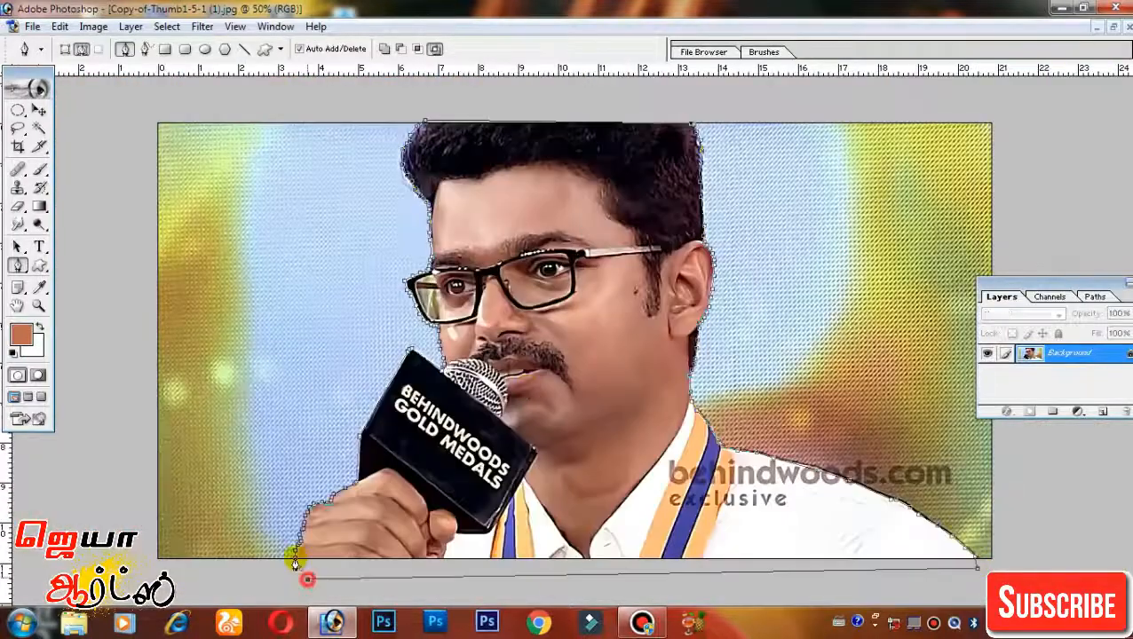
{"action": "left_click", "coordinate": [298, 555]}
Copy the outlined man to a new layer from a feathered selection and hide the Background layer
{"action": "key", "text": "ctrl+Return"}
{"action": "key", "text": "ctrl+alt+d"}
{"action": "left_click", "coordinate": [629, 308]}
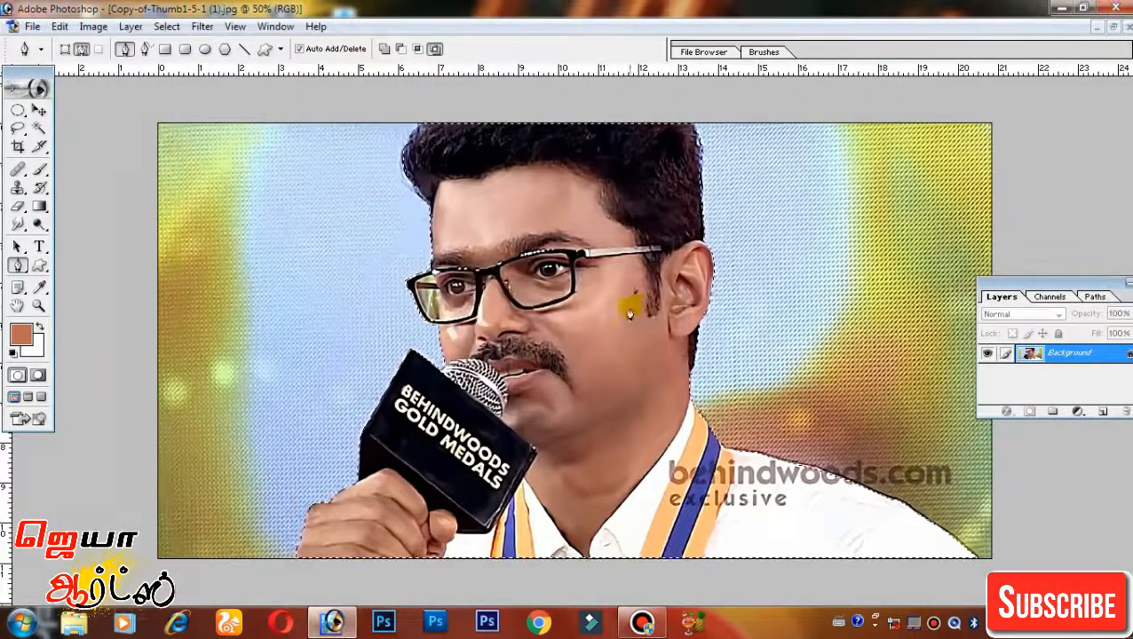
{"action": "key", "text": "ctrl+j"}
{"action": "left_click", "coordinate": [988, 372]}
Outline the background area seen through the outer lens below the glasses' temple arm and delete it
{"action": "key", "text": "ctrl+plus"}
{"action": "key", "text": "ctrl+plus"}
{"action": "key", "text": "ctrl+plus"}
{"action": "key", "text": "ctrl+plus"}
{"action": "left_click_drag", "start_coordinate": [408, 296], "coordinate": [613, 399]}
{"action": "left_click", "coordinate": [591, 548]}
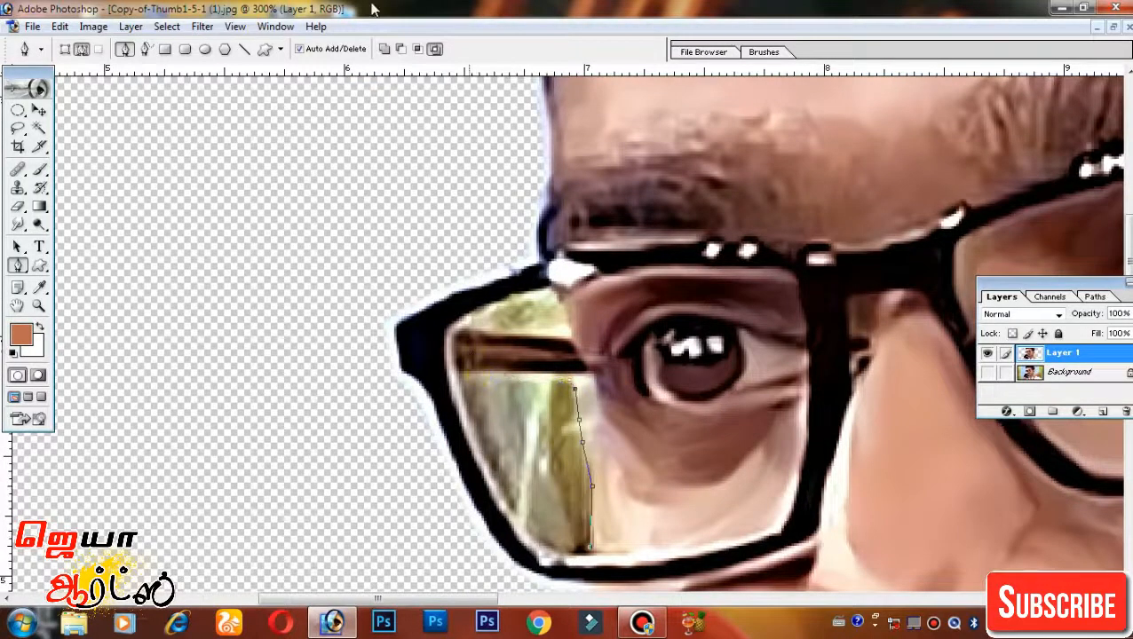
{"action": "left_click", "coordinate": [454, 375]}
{"action": "left_click_drag", "start_coordinate": [454, 390], "coordinate": [447, 344]}
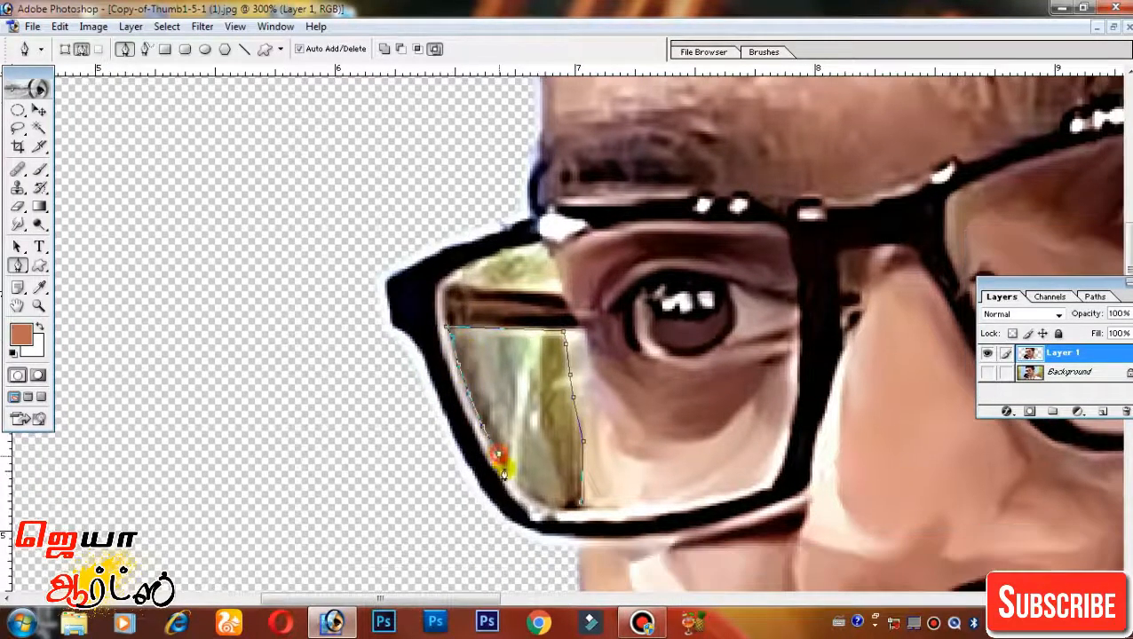
{"action": "left_click", "coordinate": [535, 507]}
{"action": "left_click", "coordinate": [581, 503]}
{"action": "key", "text": "ctrl+Return"}
{"action": "key", "text": "Delete"}
{"action": "key", "text": "ctrl+d"}
Outline the remaining background patch above the temple arm in the same lens and delete it
{"action": "left_click_drag", "start_coordinate": [540, 417], "coordinate": [589, 501]}
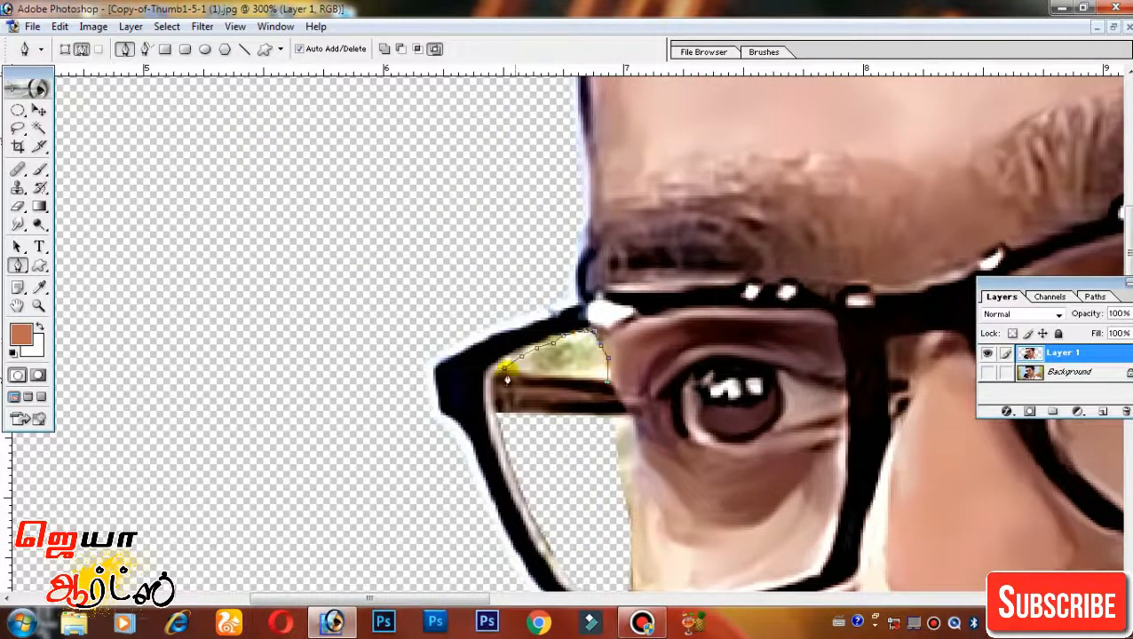
{"action": "left_click", "coordinate": [524, 376]}
{"action": "key", "text": "ctrl+Return"}
{"action": "key", "text": "Delete"}
{"action": "key", "text": "ctrl+d"}
{"action": "key", "text": "ctrl+minus"}
{"action": "key", "text": "ctrl+minus"}
{"action": "key", "text": "ctrl+minus"}
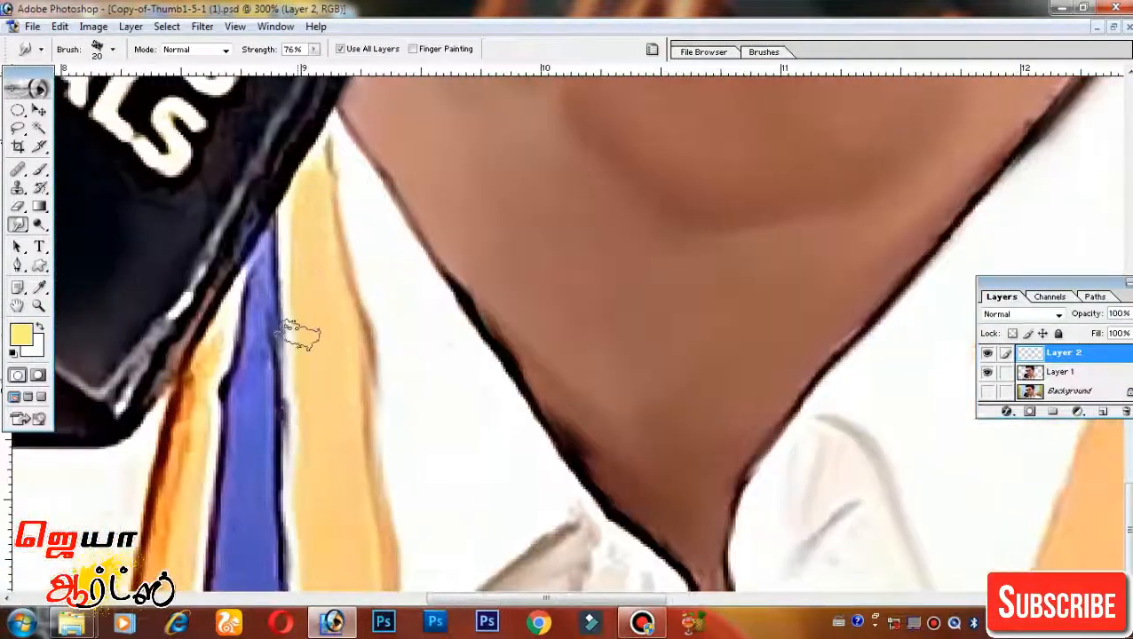
Smudge the orange and blue medal ribbon stripes and their edges on Layer 2 with a 20 px brush at 76% strength
{"action": "left_click_drag", "start_coordinate": [286, 356], "coordinate": [282, 582]}
{"action": "mouse_move", "coordinate": [262, 244]}
{"action": "left_mouse_down"}
{"action": "mouse_move", "coordinate": [229, 377]}
{"action": "mouse_move", "coordinate": [174, 481]}
{"action": "mouse_move", "coordinate": [308, 428]}
{"action": "mouse_move", "coordinate": [544, 506]}
{"action": "left_mouse_up"}
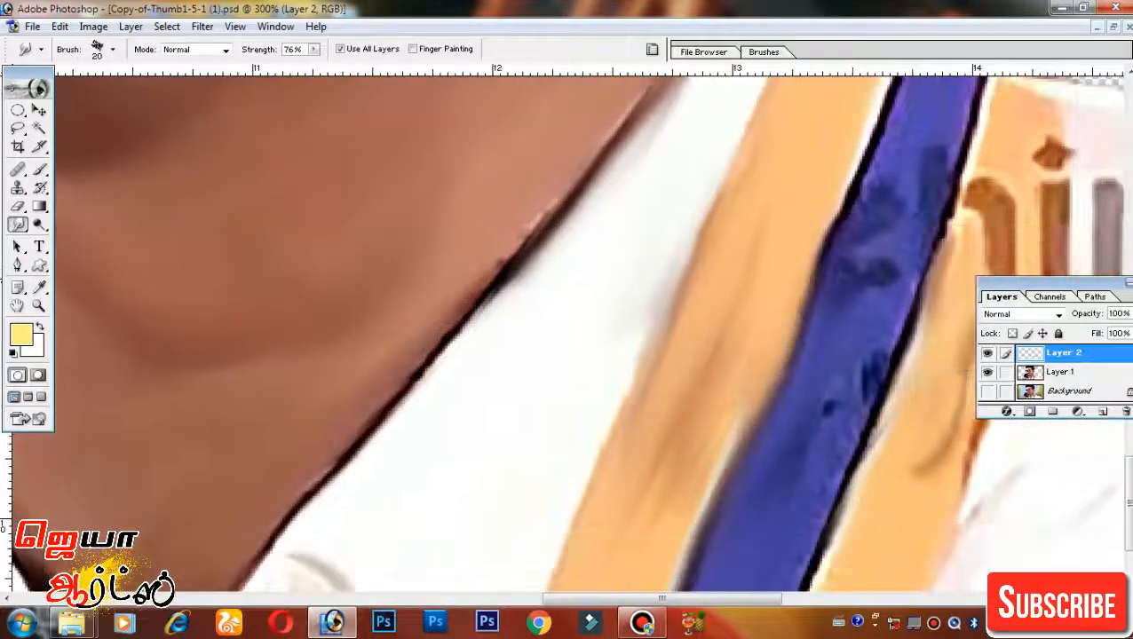
{"action": "mouse_move", "coordinate": [926, 163]}
{"action": "left_mouse_down"}
{"action": "mouse_move", "coordinate": [834, 448]}
{"action": "mouse_move", "coordinate": [740, 357]}
{"action": "left_mouse_up"}
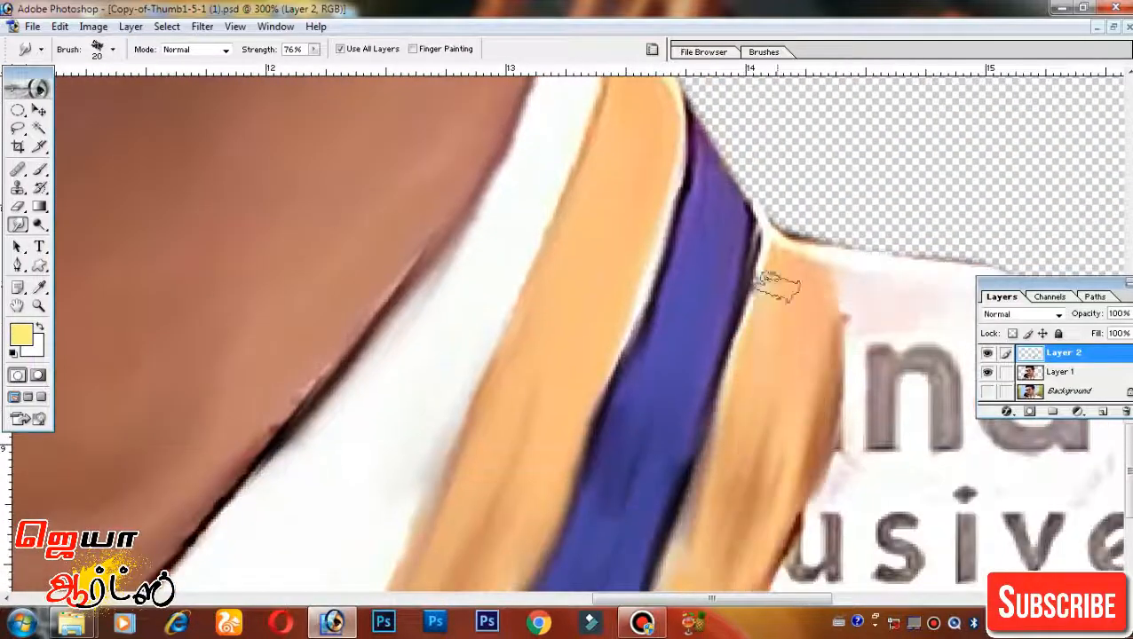
{"action": "mouse_move", "coordinate": [777, 286]}
{"action": "left_mouse_down"}
{"action": "mouse_move", "coordinate": [790, 116]}
{"action": "mouse_move", "coordinate": [746, 351]}
{"action": "left_mouse_up"}
{"action": "left_click_drag", "start_coordinate": [885, 514], "coordinate": [848, 377]}
{"action": "left_click_drag", "start_coordinate": [707, 283], "coordinate": [660, 349]}
{"action": "mouse_move", "coordinate": [786, 542]}
{"action": "left_mouse_down"}
{"action": "mouse_move", "coordinate": [835, 404]}
{"action": "mouse_move", "coordinate": [709, 253]}
{"action": "left_mouse_up"}
Enlarge the Smudge brush to 50 px and blend the lettering over the white shirt shoulder into the fabric
{"action": "key", "text": "bracketright"}
{"action": "key", "text": "bracketright"}
{"action": "key", "text": "bracketright"}
{"action": "left_click_drag", "start_coordinate": [799, 338], "coordinate": [749, 273]}
{"action": "left_click_drag", "start_coordinate": [733, 165], "coordinate": [665, 239]}
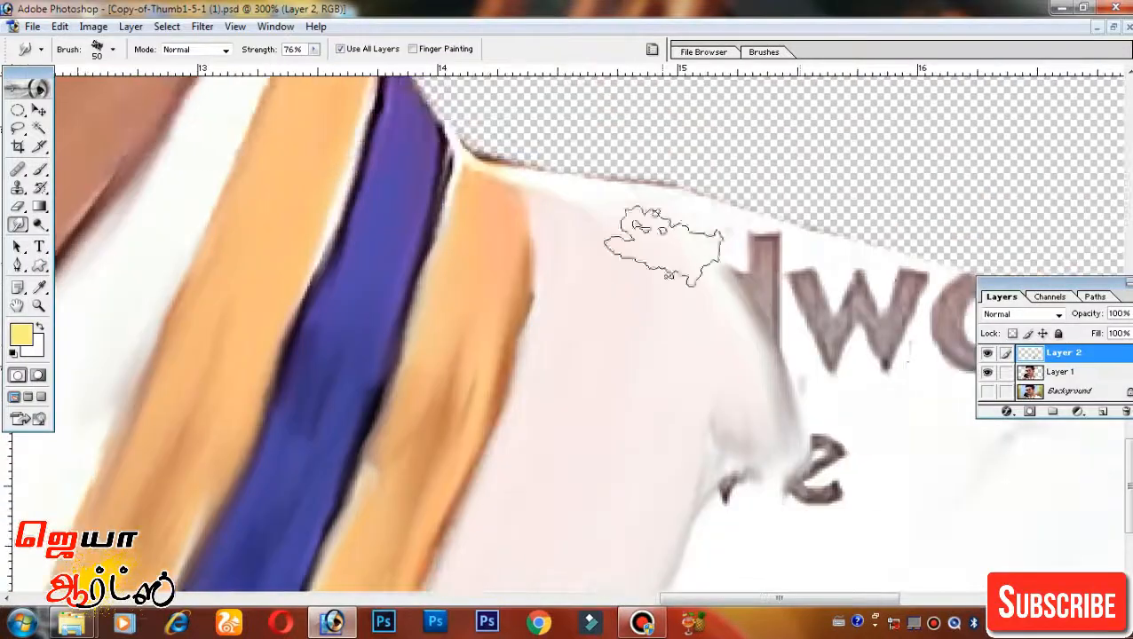
{"action": "left_click_drag", "start_coordinate": [685, 566], "coordinate": [561, 361]}
{"action": "left_click_drag", "start_coordinate": [799, 102], "coordinate": [622, 325]}
{"action": "left_click_drag", "start_coordinate": [924, 391], "coordinate": [1074, 531]}
{"action": "left_click_drag", "start_coordinate": [697, 355], "coordinate": [665, 316]}
{"action": "mouse_move", "coordinate": [929, 542]}
{"action": "left_mouse_down"}
{"action": "mouse_move", "coordinate": [757, 484]}
{"action": "mouse_move", "coordinate": [515, 441]}
{"action": "left_mouse_up"}
{"action": "left_click_drag", "start_coordinate": [754, 349], "coordinate": [935, 496]}
{"action": "key", "text": "ctrl+minus"}
{"action": "key", "text": "ctrl+minus"}
{"action": "key", "text": "ctrl+minus"}
{"action": "key", "text": "ctrl+plus"}
{"action": "key", "text": "ctrl+plus"}
{"action": "key", "text": "ctrl+plus"}
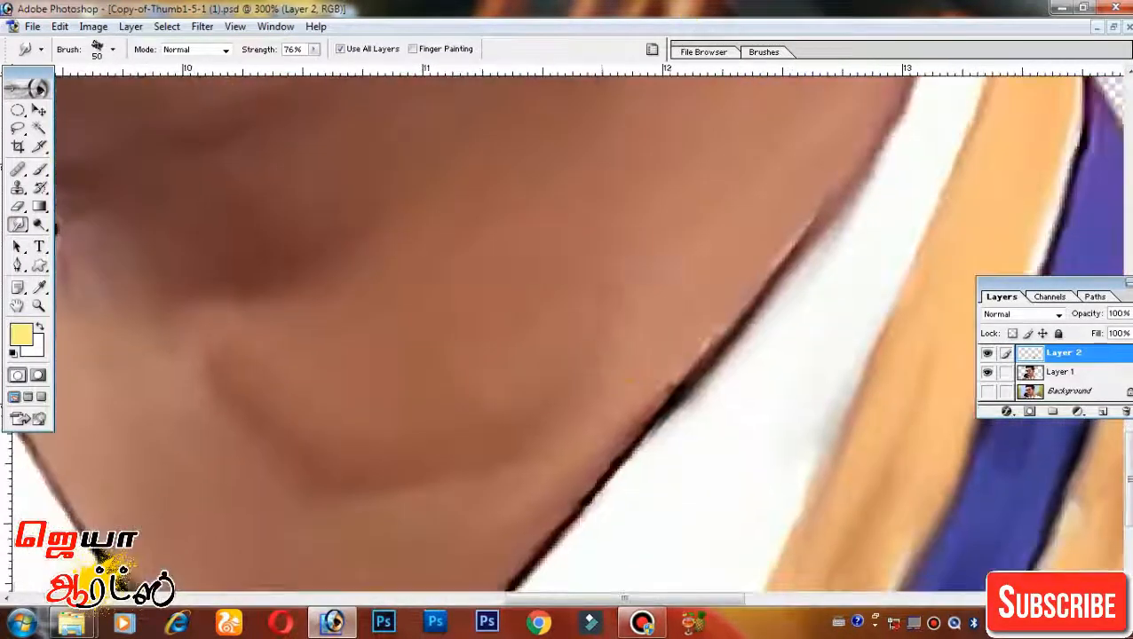
Shrink the Smudge brush and refine the dark edge between the neck and the white shirt collar
{"action": "key", "text": "bracketleft"}
{"action": "key", "text": "bracketleft"}
{"action": "key", "text": "bracketleft"}
{"action": "key", "text": "bracketleft"}
{"action": "key", "text": "bracketleft"}
{"action": "mouse_move", "coordinate": [917, 238]}
{"action": "left_mouse_down"}
{"action": "mouse_move", "coordinate": [815, 478]}
{"action": "mouse_move", "coordinate": [806, 357]}
{"action": "left_mouse_up"}
{"action": "left_click_drag", "start_coordinate": [863, 477], "coordinate": [824, 379]}
{"action": "mouse_move", "coordinate": [570, 422]}
{"action": "left_mouse_down"}
{"action": "mouse_move", "coordinate": [679, 625]}
{"action": "mouse_move", "coordinate": [866, 194]}
{"action": "left_mouse_up"}
Smudge the black microphone box around its lettering and along its edges with a 40 px brush
{"action": "key", "text": "bracketright"}
{"action": "key", "text": "bracketright"}
{"action": "key", "text": "bracketright"}
{"action": "key", "text": "bracketright"}
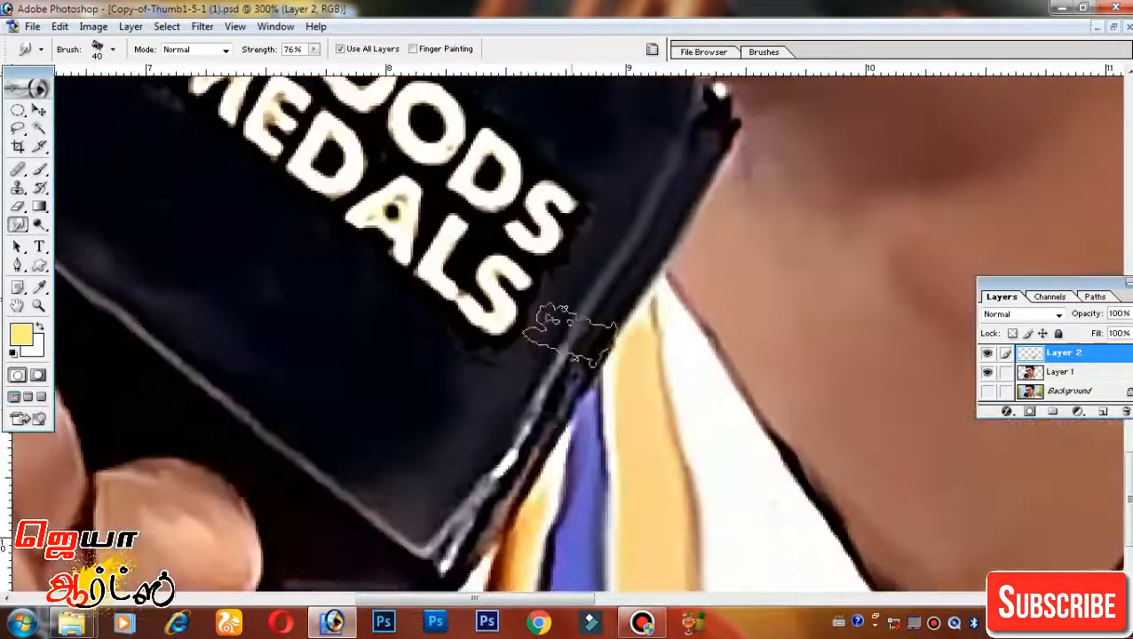
{"action": "left_click_drag", "start_coordinate": [280, 291], "coordinate": [450, 346]}
{"action": "mouse_move", "coordinate": [323, 89]}
{"action": "left_mouse_down"}
{"action": "mouse_move", "coordinate": [526, 541]}
{"action": "mouse_move", "coordinate": [707, 230]}
{"action": "left_mouse_up"}
{"action": "left_click_drag", "start_coordinate": [317, 367], "coordinate": [462, 524]}
{"action": "left_click_drag", "start_coordinate": [417, 569], "coordinate": [495, 255]}
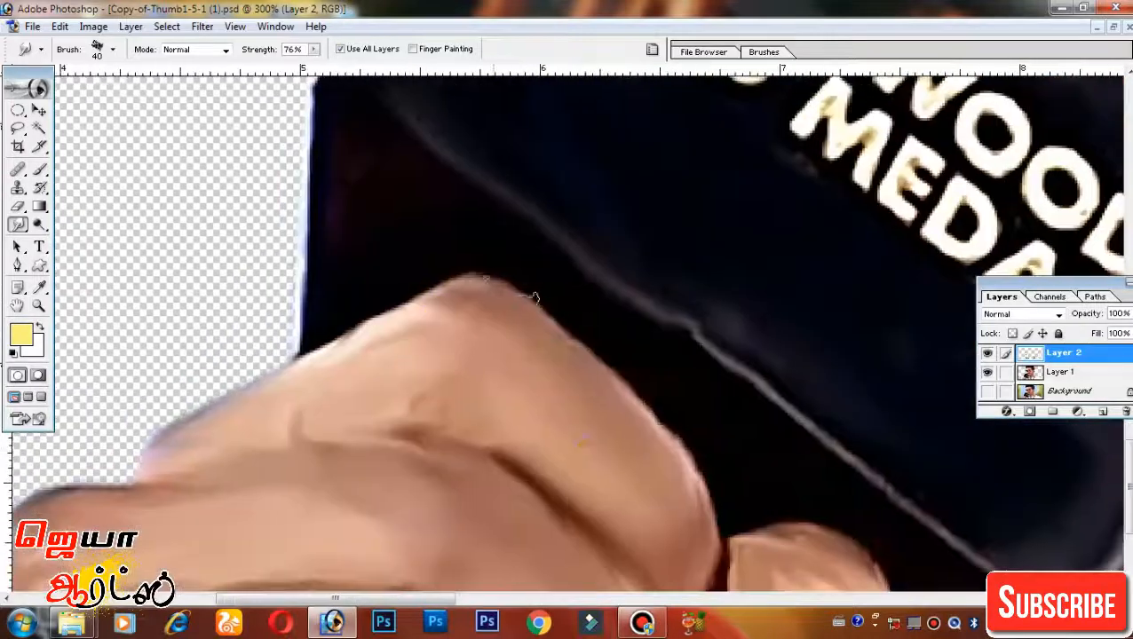
Smudge the microphone box's lower edge line and the dark area beside the fingers with a smaller brush
{"action": "left_click_drag", "start_coordinate": [706, 533], "coordinate": [577, 351]}
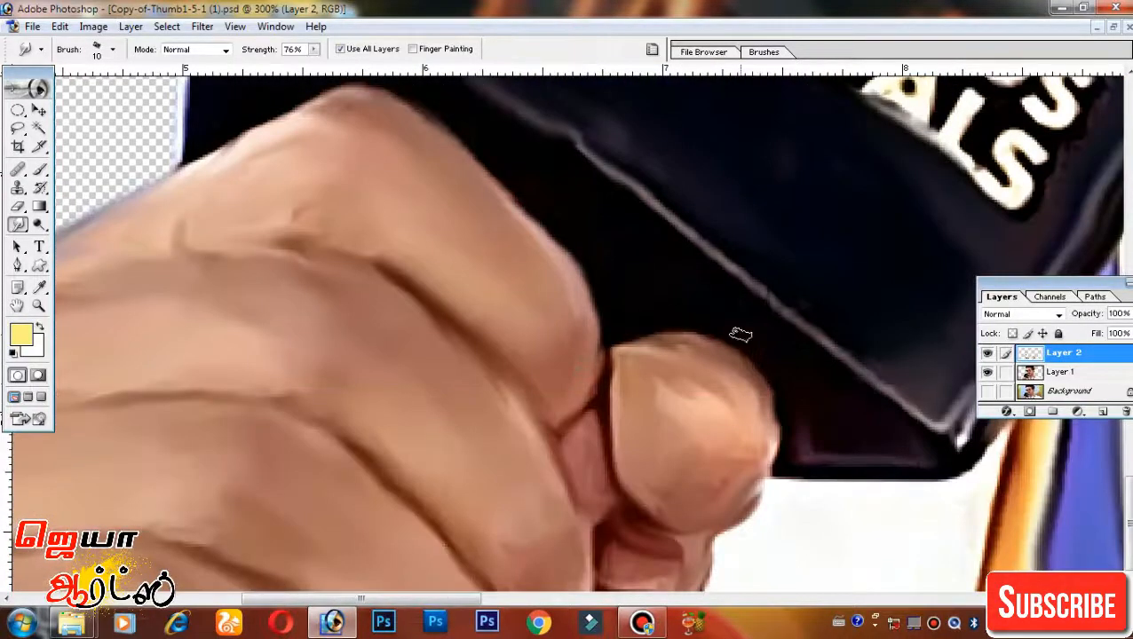
{"action": "key", "text": "bracketright"}
{"action": "key", "text": "bracketright"}
{"action": "left_click_drag", "start_coordinate": [615, 146], "coordinate": [844, 355]}
{"action": "left_click_drag", "start_coordinate": [653, 197], "coordinate": [755, 444]}
{"action": "left_click_drag", "start_coordinate": [678, 288], "coordinate": [865, 505]}
Switch to a 21 px textured Smudge brush and pull the moustache half farther from the microphone into hair strands
{"action": "key", "text": "ctrl+minus"}
{"action": "key", "text": "ctrl+minus"}
{"action": "mouse_move", "coordinate": [799, 293]}
{"action": "left_mouse_down"}
{"action": "mouse_move", "coordinate": [521, 488]}
{"action": "mouse_move", "coordinate": [502, 384]}
{"action": "left_mouse_up"}
{"action": "key", "text": "ctrl+plus"}
{"action": "right_click", "coordinate": [503, 384]}
{"action": "left_click_drag", "start_coordinate": [680, 481], "coordinate": [678, 519]}
{"action": "left_click", "coordinate": [604, 532]}
{"action": "left_click_drag", "start_coordinate": [487, 414], "coordinate": [499, 451]}
{"action": "left_click_drag", "start_coordinate": [499, 405], "coordinate": [515, 476]}
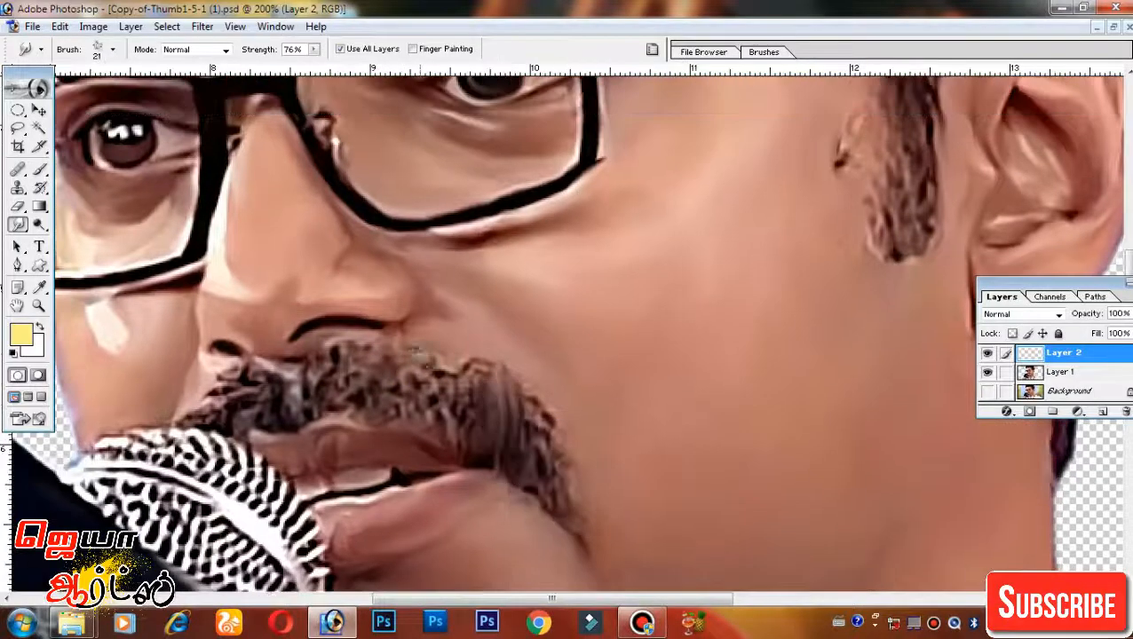
{"action": "left_click_drag", "start_coordinate": [449, 399], "coordinate": [457, 436]}
{"action": "left_click_drag", "start_coordinate": [503, 401], "coordinate": [549, 507]}
{"action": "left_click_drag", "start_coordinate": [544, 392], "coordinate": [556, 405]}
{"action": "left_click_drag", "start_coordinate": [529, 490], "coordinate": [563, 536]}
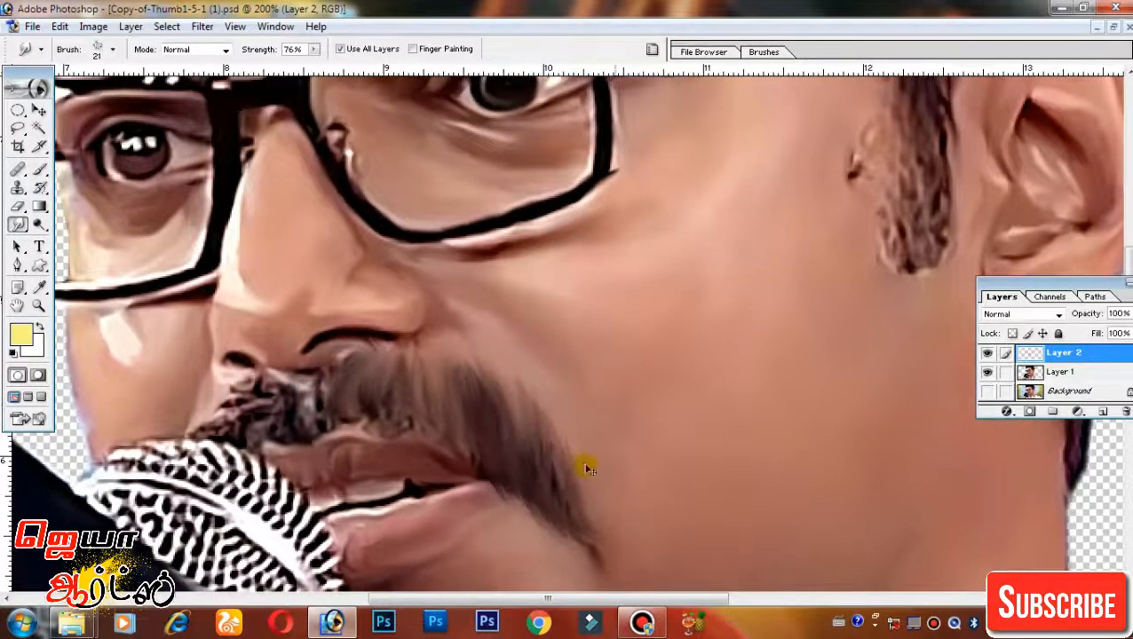
Raise the Smudge strength to 89% and blend the moustache half beside the microphone into strands
{"action": "mouse_move", "coordinate": [467, 511]}
{"action": "left_mouse_down"}
{"action": "mouse_move", "coordinate": [473, 475]}
{"action": "mouse_move", "coordinate": [593, 515]}
{"action": "left_mouse_up"}
{"action": "left_click", "coordinate": [313, 49]}
{"action": "left_click_drag", "start_coordinate": [315, 65], "coordinate": [325, 65]}
{"action": "left_click_drag", "start_coordinate": [401, 426], "coordinate": [349, 410]}
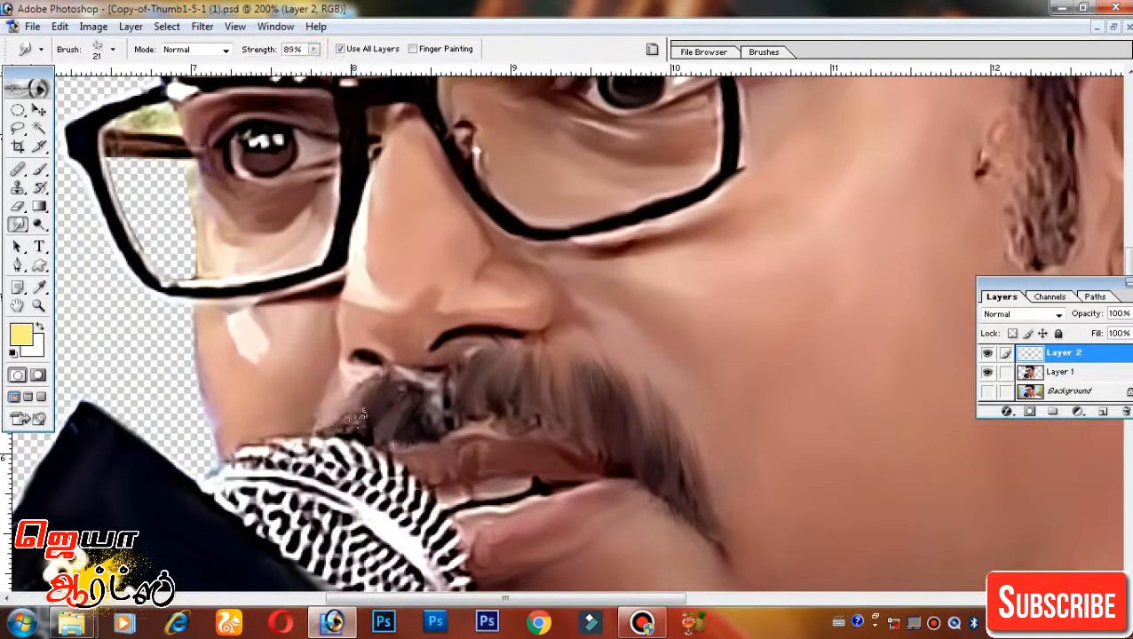
{"action": "mouse_move", "coordinate": [488, 404]}
{"action": "left_mouse_down"}
{"action": "mouse_move", "coordinate": [426, 426]}
{"action": "mouse_move", "coordinate": [440, 388]}
{"action": "left_mouse_up"}
{"action": "left_click_drag", "start_coordinate": [481, 415], "coordinate": [510, 425]}
{"action": "left_click_drag", "start_coordinate": [638, 495], "coordinate": [592, 423]}
Set the Smudge strength to 81% and refine the moustache's outer tip, lower edge and centre gap
{"action": "left_click_drag", "start_coordinate": [595, 497], "coordinate": [597, 476]}
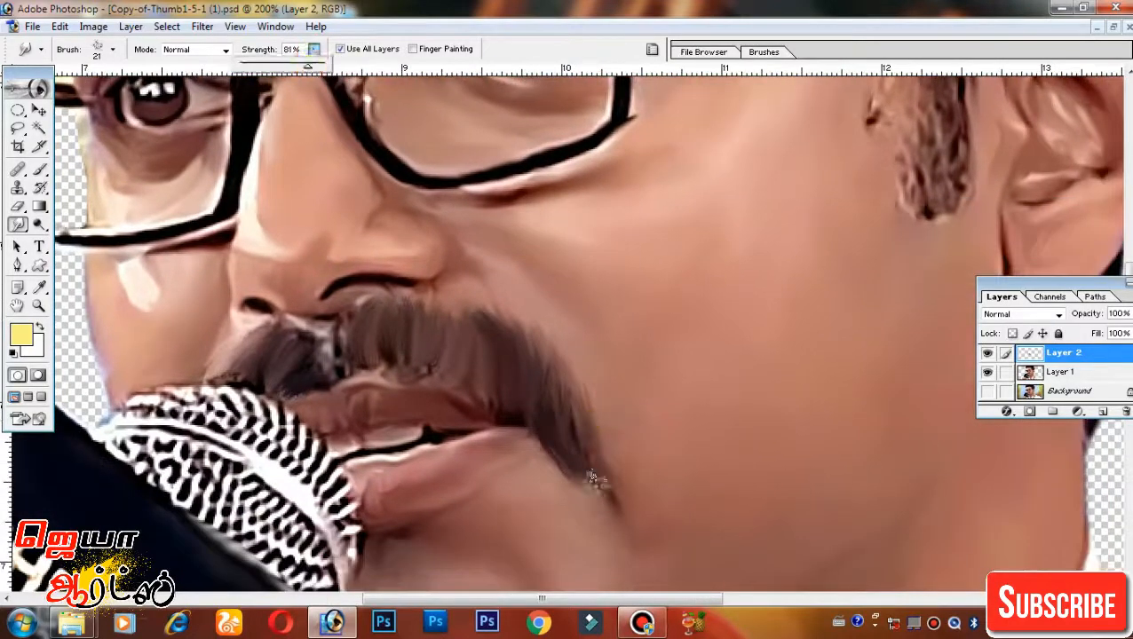
{"action": "left_click_drag", "start_coordinate": [588, 410], "coordinate": [639, 529]}
{"action": "left_click_drag", "start_coordinate": [481, 444], "coordinate": [444, 492]}
{"action": "left_click_drag", "start_coordinate": [552, 486], "coordinate": [628, 463]}
{"action": "left_click_drag", "start_coordinate": [417, 444], "coordinate": [330, 350]}
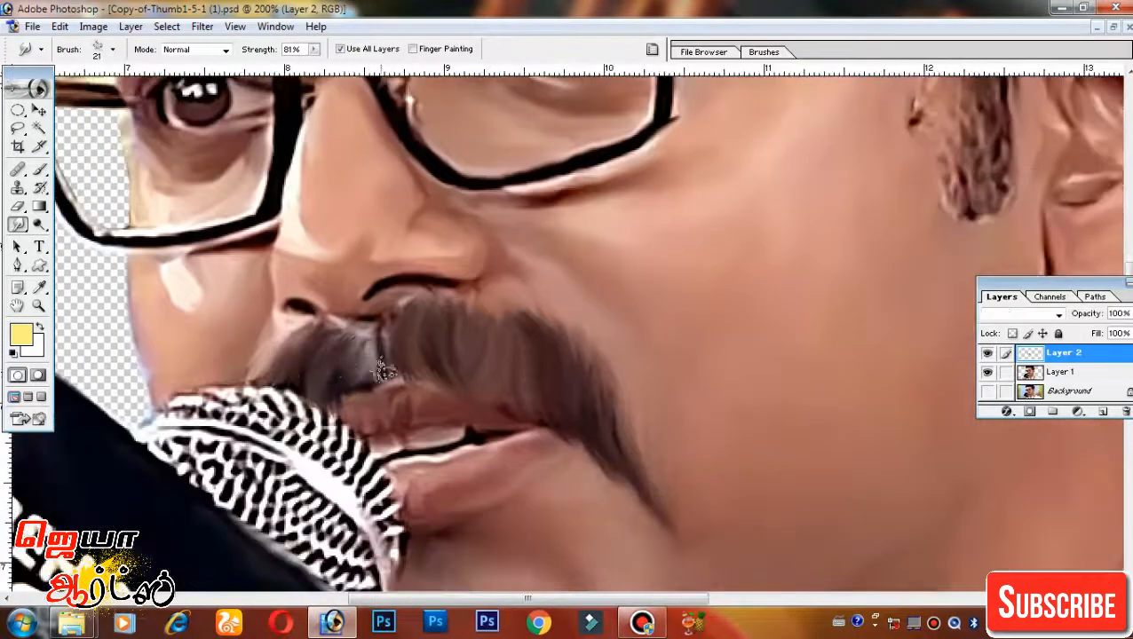
{"action": "mouse_move", "coordinate": [573, 353]}
{"action": "left_mouse_down"}
{"action": "mouse_move", "coordinate": [645, 419]}
{"action": "mouse_move", "coordinate": [666, 471]}
{"action": "left_mouse_up"}
{"action": "left_click_drag", "start_coordinate": [568, 337], "coordinate": [593, 388]}
Smudge both eyebrows above the glasses into soft hair strokes with the 21 px textured brush
{"action": "left_click_drag", "start_coordinate": [502, 115], "coordinate": [445, 458]}
{"action": "mouse_move", "coordinate": [449, 368]}
{"action": "left_mouse_down"}
{"action": "mouse_move", "coordinate": [567, 391]}
{"action": "mouse_move", "coordinate": [724, 364]}
{"action": "left_mouse_up"}
{"action": "mouse_move", "coordinate": [533, 391]}
{"action": "left_mouse_down"}
{"action": "mouse_move", "coordinate": [565, 339]}
{"action": "mouse_move", "coordinate": [682, 314]}
{"action": "left_mouse_up"}
{"action": "left_click_drag", "start_coordinate": [659, 346], "coordinate": [710, 316]}
{"action": "left_click_drag", "start_coordinate": [541, 309], "coordinate": [582, 280]}
{"action": "mouse_move", "coordinate": [456, 320]}
{"action": "left_mouse_down"}
{"action": "mouse_move", "coordinate": [690, 297]}
{"action": "mouse_move", "coordinate": [504, 369]}
{"action": "left_mouse_up"}
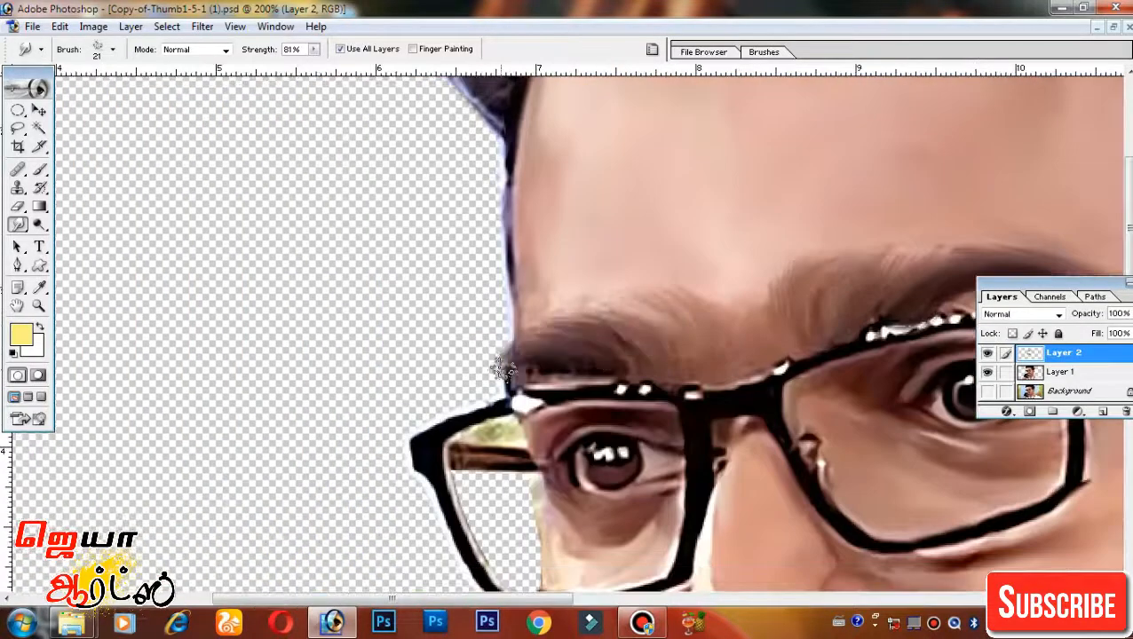
{"action": "key", "text": "ctrl+minus"}
{"action": "key", "text": "ctrl+plus"}
{"action": "key", "text": "ctrl+minus"}
{"action": "key", "text": "ctrl+minus"}
{"action": "key", "text": "ctrl+plus"}
{"action": "key", "text": "ctrl+plus"}
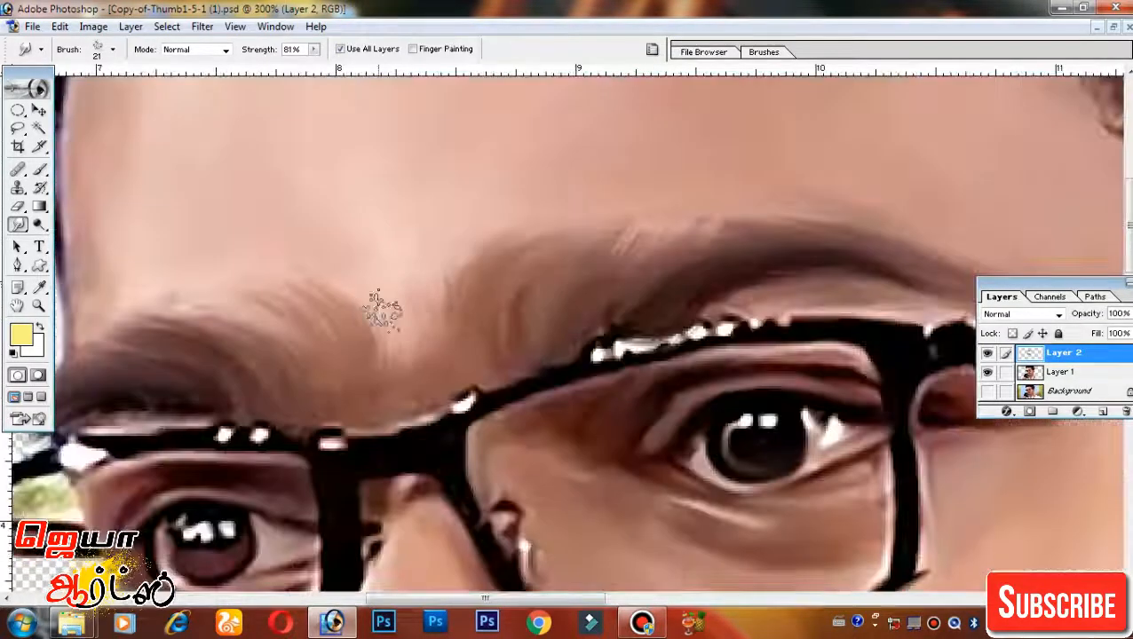
{"action": "key", "text": "ctrl+minus"}
Switch the Smudge brush to an 8 px round tip and pull the front hair above the forehead into curved strands
{"action": "key", "text": "z"}
{"action": "double_click", "coordinate": [510, 210]}
{"action": "right_click", "coordinate": [460, 205]}
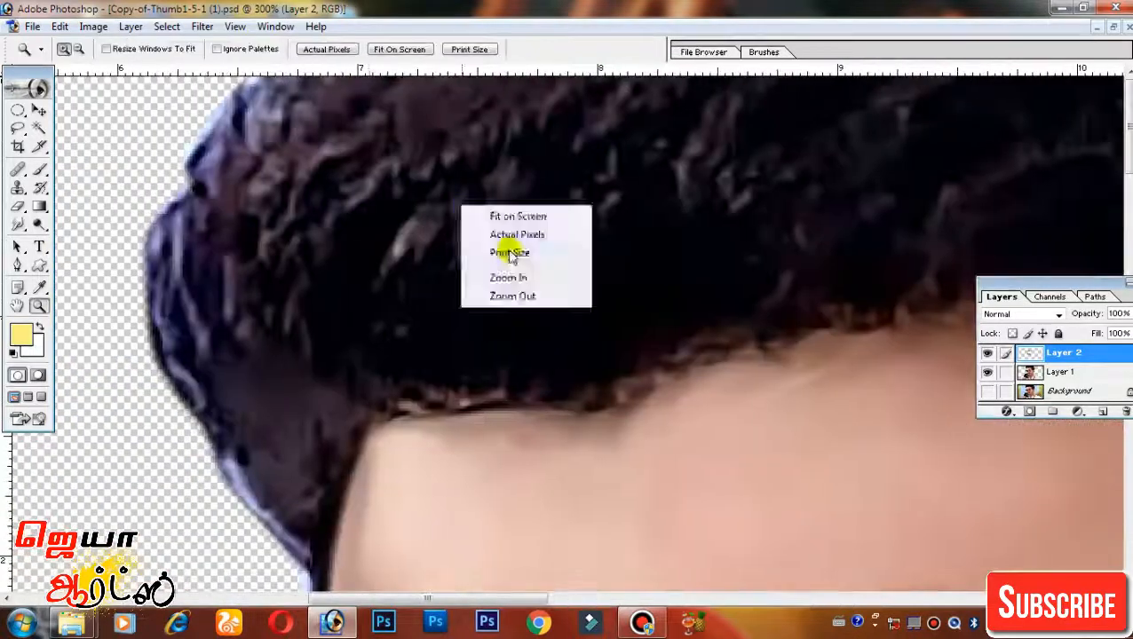
{"action": "left_click", "coordinate": [373, 233]}
{"action": "left_click", "coordinate": [16, 224]}
{"action": "right_click", "coordinate": [285, 168]}
{"action": "double_click", "coordinate": [346, 325]}
{"action": "left_click_drag", "start_coordinate": [191, 350], "coordinate": [196, 224]}
{"action": "left_click_drag", "start_coordinate": [257, 275], "coordinate": [306, 184]}
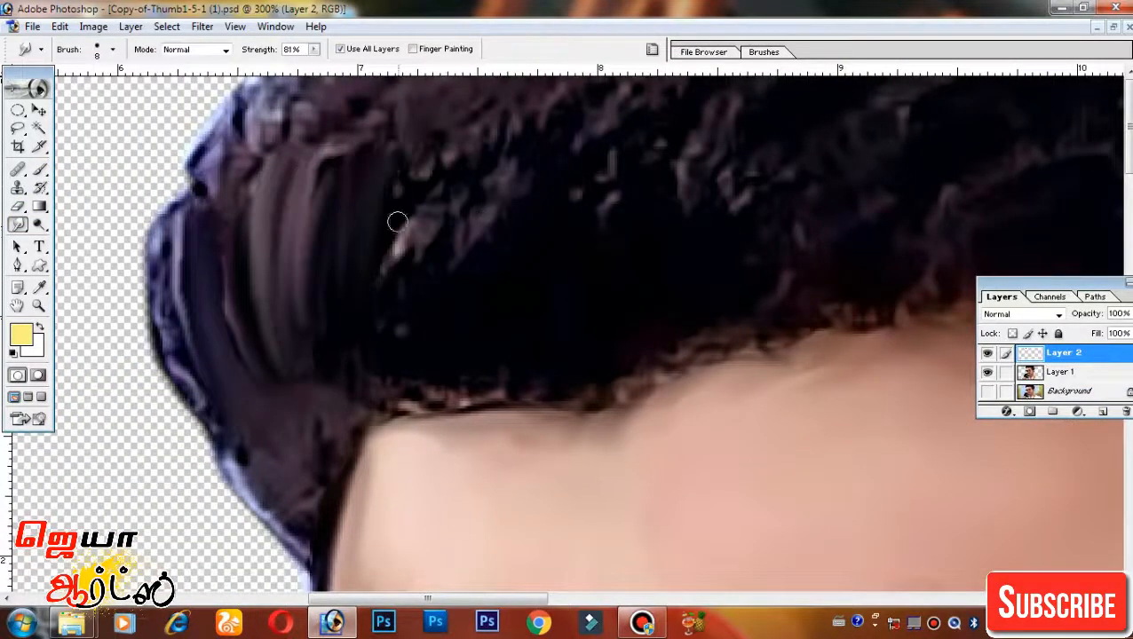
{"action": "left_click_drag", "start_coordinate": [489, 151], "coordinate": [510, 279]}
Smudge the bluish outer edge of the front hair down toward the forehead corner into smooth strands
{"action": "scroll", "coordinate": [459, 286], "scroll_direction": "right", "scroll_amount": 3}
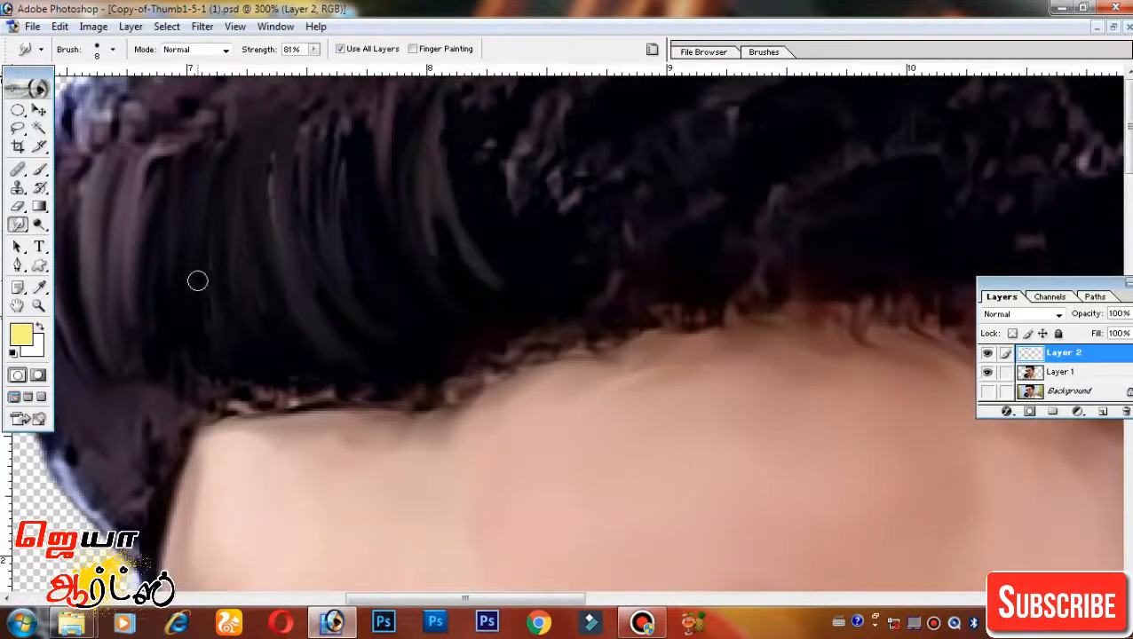
{"action": "scroll", "coordinate": [197, 281], "scroll_direction": "left", "scroll_amount": 2}
{"action": "left_click_drag", "start_coordinate": [276, 480], "coordinate": [191, 458]}
{"action": "scroll", "coordinate": [191, 458], "scroll_direction": "left", "scroll_amount": 1}
{"action": "scroll", "coordinate": [233, 180], "scroll_direction": "right", "scroll_amount": 1}
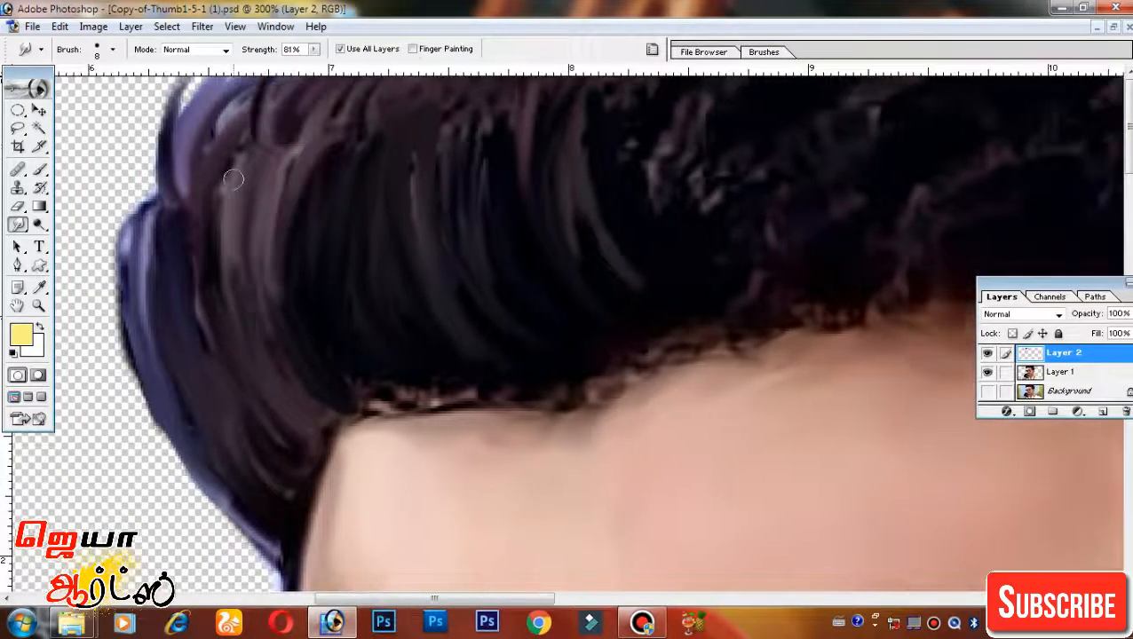
Smudge the dark hair above the middle of the forehead into flowing strands with the 8 px brush
{"action": "mouse_move", "coordinate": [708, 255]}
{"action": "left_mouse_down"}
{"action": "mouse_move", "coordinate": [380, 253]}
{"action": "mouse_move", "coordinate": [410, 218]}
{"action": "mouse_move", "coordinate": [302, 222]}
{"action": "left_mouse_up"}
{"action": "scroll", "coordinate": [380, 253], "scroll_direction": "down", "scroll_amount": 1}
{"action": "scroll", "coordinate": [405, 269], "scroll_direction": "up", "scroll_amount": 1}
{"action": "left_click_drag", "start_coordinate": [569, 154], "coordinate": [733, 128]}
{"action": "mouse_move", "coordinate": [800, 235]}
{"action": "left_mouse_down"}
{"action": "mouse_move", "coordinate": [474, 258]}
{"action": "mouse_move", "coordinate": [392, 246]}
{"action": "left_mouse_up"}
{"action": "left_click_drag", "start_coordinate": [301, 254], "coordinate": [506, 175]}
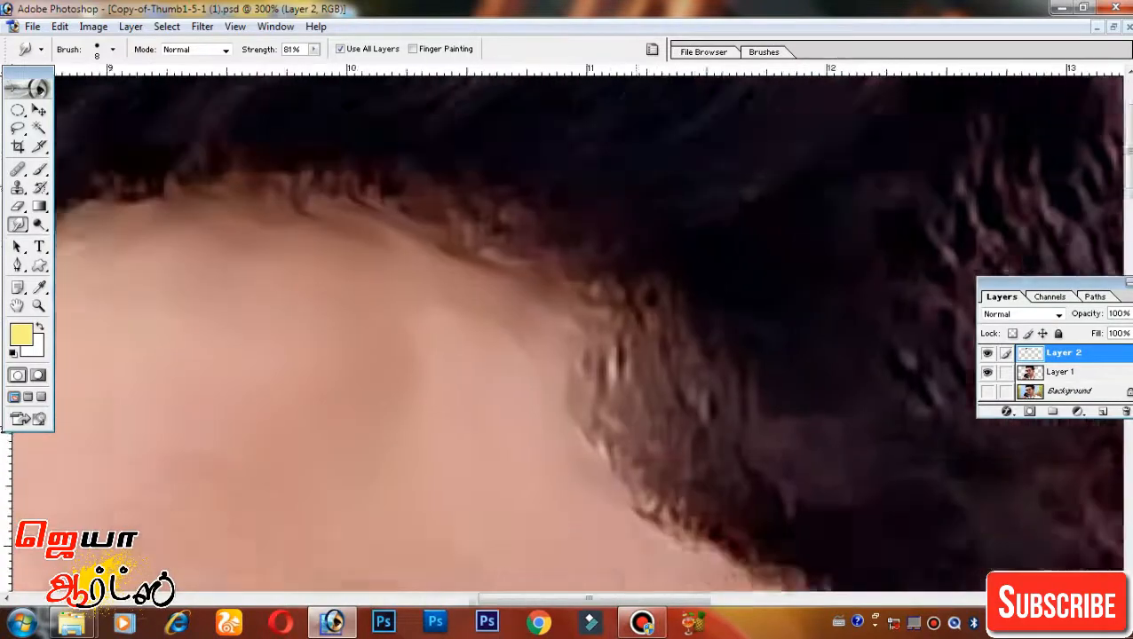
Smudge the textured hair on the side of the head above the ear into long wavy strands
{"action": "left_click_drag", "start_coordinate": [707, 87], "coordinate": [369, 195]}
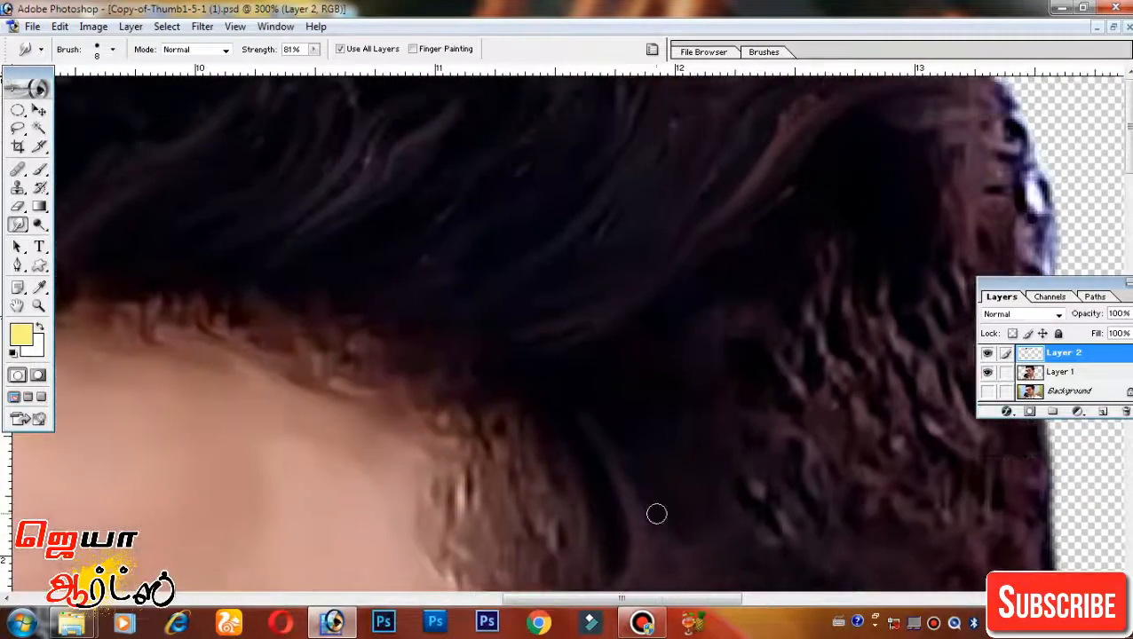
{"action": "left_click_drag", "start_coordinate": [656, 516], "coordinate": [531, 516]}
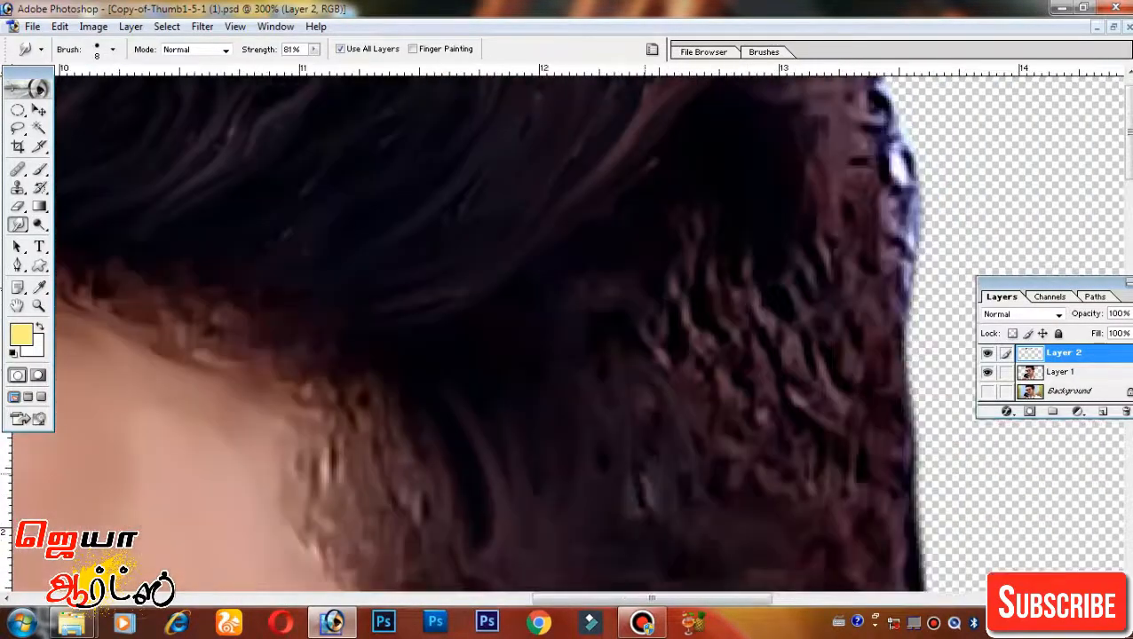
{"action": "mouse_move", "coordinate": [822, 479]}
{"action": "left_mouse_down"}
{"action": "mouse_move", "coordinate": [609, 389]}
{"action": "mouse_move", "coordinate": [642, 390]}
{"action": "left_mouse_up"}
{"action": "mouse_move", "coordinate": [897, 222]}
{"action": "left_mouse_down"}
{"action": "mouse_move", "coordinate": [817, 136]}
{"action": "mouse_move", "coordinate": [718, 142]}
{"action": "left_mouse_up"}
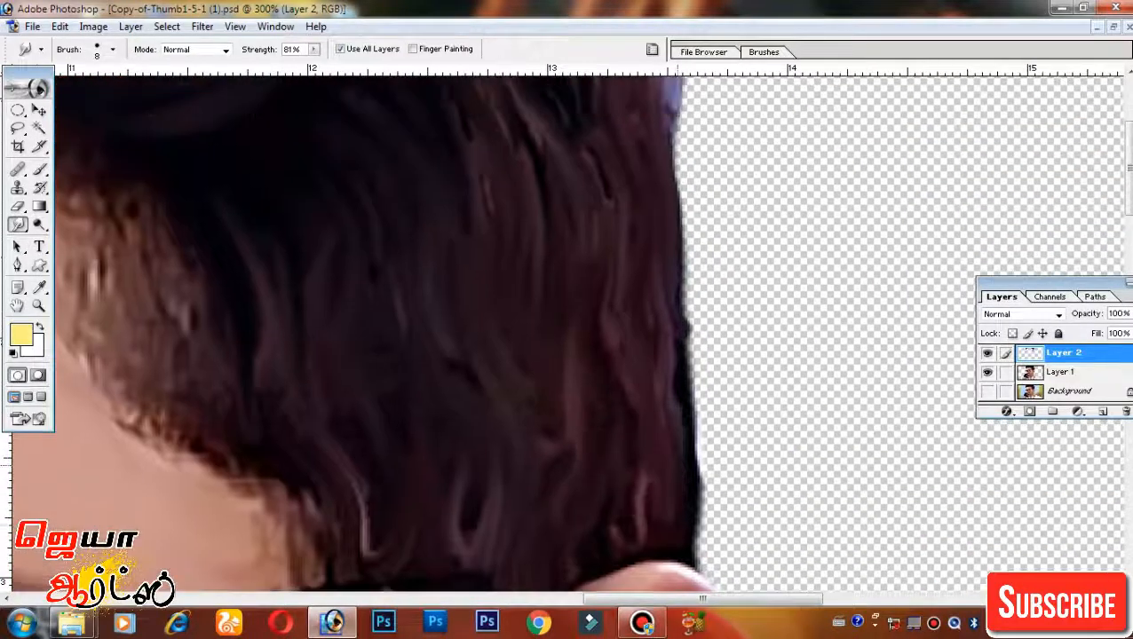
Smooth the hair along the upper back of the head and its light outer edge into strands
{"action": "left_click_drag", "start_coordinate": [627, 214], "coordinate": [769, 399]}
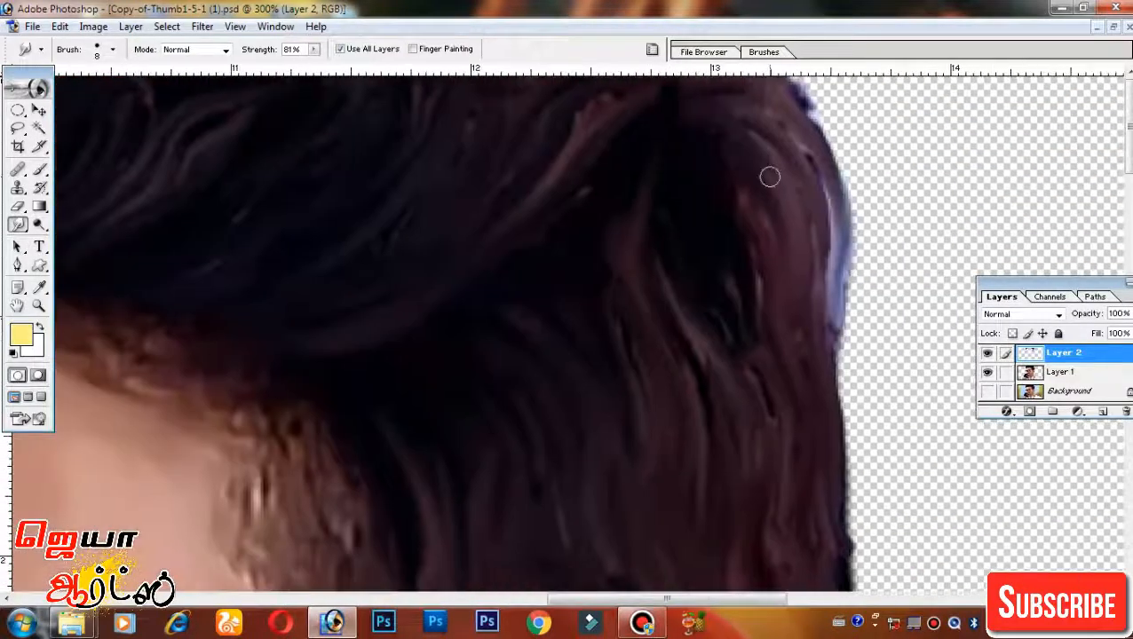
{"action": "left_click_drag", "start_coordinate": [382, 316], "coordinate": [1101, 85]}
{"action": "left_click_drag", "start_coordinate": [71, 533], "coordinate": [332, 468]}
{"action": "left_click_drag", "start_coordinate": [280, 222], "coordinate": [332, 532]}
{"action": "key", "text": "ctrl+minus"}
{"action": "key", "text": "ctrl+minus"}
{"action": "key", "text": "ctrl+minus"}
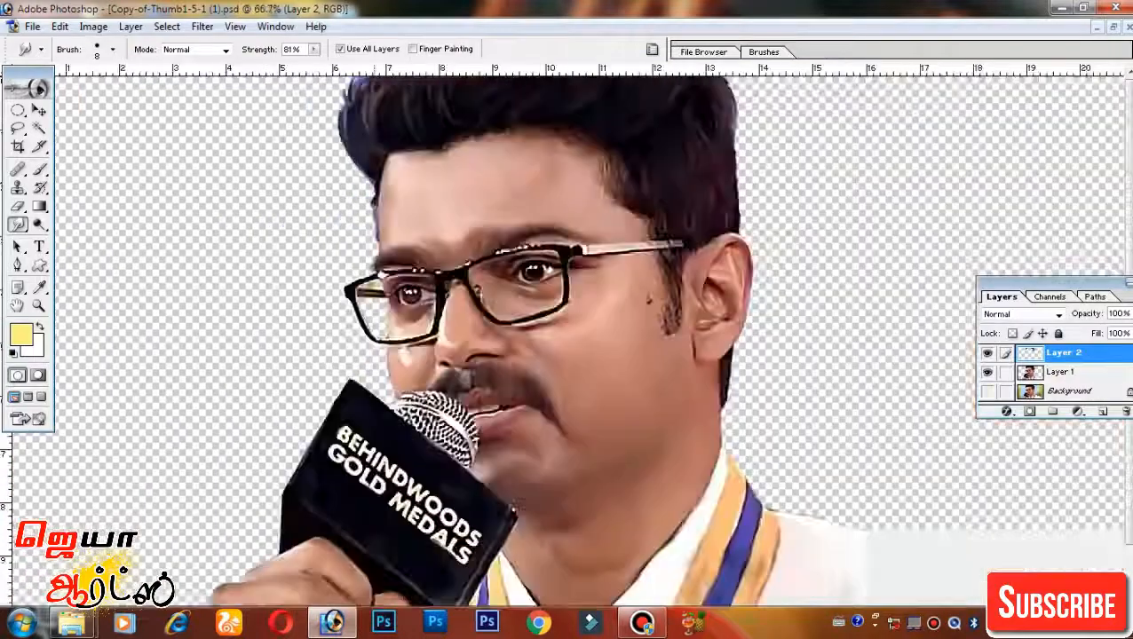
Smudge the brown temple hairline above the glasses' arm into fine strands that blend with the skin
{"action": "left_click", "coordinate": [622, 182], "text": "ctrl"}
{"action": "left_click", "coordinate": [577, 302], "text": "ctrl"}
{"action": "left_click", "coordinate": [506, 275], "text": "ctrl"}
{"action": "left_click_drag", "start_coordinate": [209, 330], "coordinate": [340, 301]}
{"action": "left_click_drag", "start_coordinate": [604, 275], "coordinate": [446, 183]}
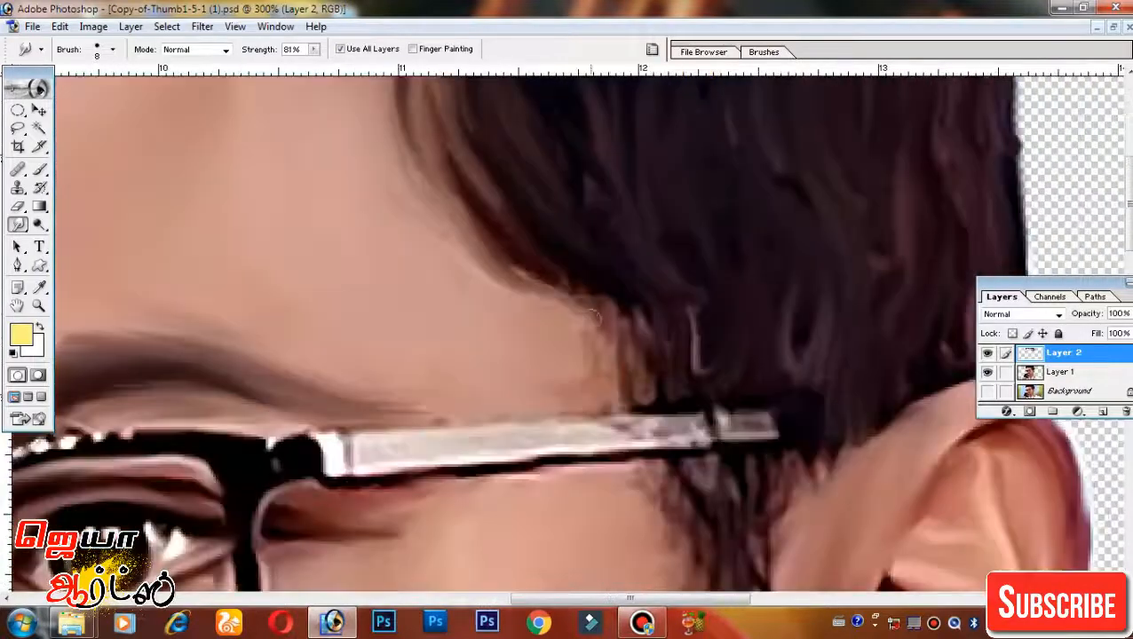
{"action": "scroll", "coordinate": [717, 230], "scroll_direction": "down", "scroll_amount": 5}
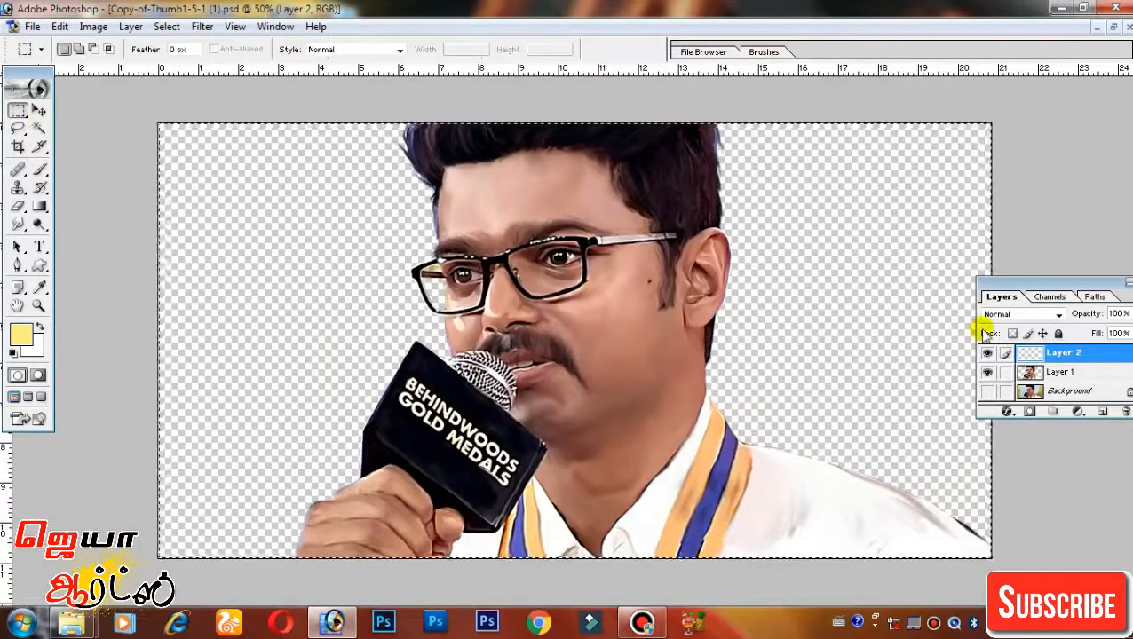
Add Layer 3 beneath the portrait layers and paint its background pinkish brown with a soft brush at 61% opacity
{"action": "left_click", "coordinate": [39, 287]}
{"action": "left_click", "coordinate": [21, 333]}
{"action": "left_click", "coordinate": [968, 173]}
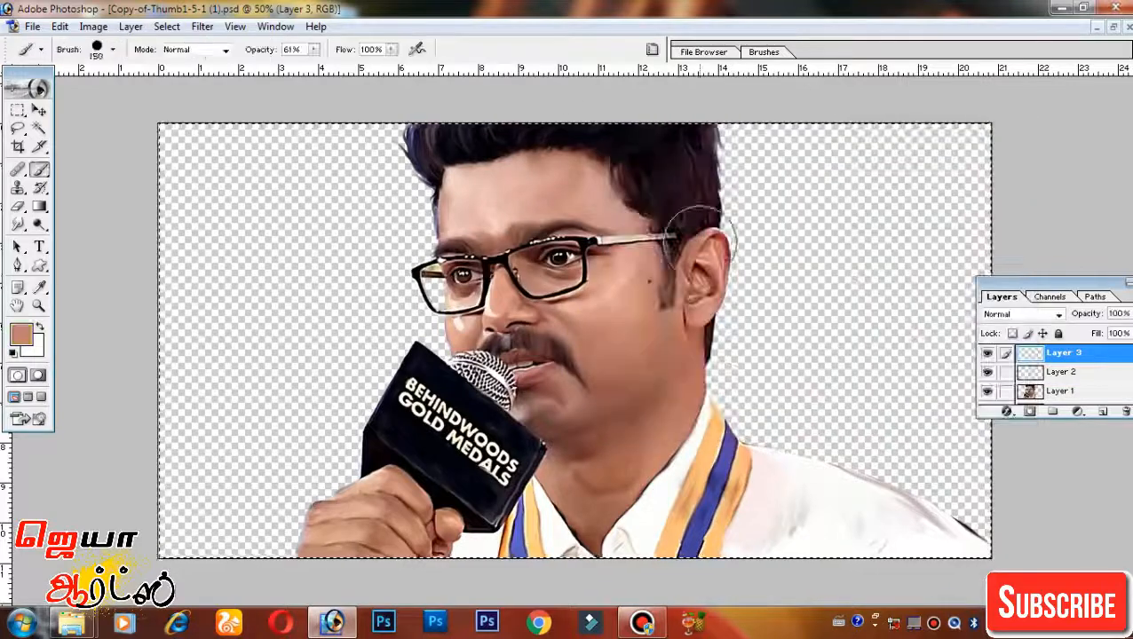
{"action": "right_click", "coordinate": [673, 255]}
{"action": "double_click", "coordinate": [721, 420]}
{"action": "mouse_move", "coordinate": [668, 302]}
{"action": "left_mouse_down"}
{"action": "mouse_move", "coordinate": [426, 302]}
{"action": "mouse_move", "coordinate": [749, 238]}
{"action": "mouse_move", "coordinate": [710, 382]}
{"action": "left_mouse_up"}
{"action": "key", "text": "ctrl+bracketleft"}
{"action": "key", "text": "ctrl+bracketleft"}
{"action": "mouse_move", "coordinate": [360, 329]}
{"action": "left_mouse_down"}
{"action": "mouse_move", "coordinate": [359, 237]}
{"action": "mouse_move", "coordinate": [688, 233]}
{"action": "mouse_move", "coordinate": [778, 378]}
{"action": "left_mouse_up"}
Change the foreground colour to bright green and paint patches across the Layer 3 background
{"action": "left_click", "coordinate": [21, 334]}
{"action": "left_click", "coordinate": [857, 326]}
{"action": "left_click", "coordinate": [734, 195]}
{"action": "left_click", "coordinate": [964, 174]}
{"action": "mouse_move", "coordinate": [294, 329]}
{"action": "left_mouse_down"}
{"action": "mouse_move", "coordinate": [321, 185]}
{"action": "mouse_move", "coordinate": [359, 372]}
{"action": "mouse_move", "coordinate": [800, 213]}
{"action": "mouse_move", "coordinate": [638, 489]}
{"action": "mouse_move", "coordinate": [293, 346]}
{"action": "mouse_move", "coordinate": [799, 232]}
{"action": "left_mouse_up"}
Change the foreground colour to yellow-green and paint it between the green background patches with a 500 px brush
{"action": "left_click", "coordinate": [21, 335]}
{"action": "left_click", "coordinate": [857, 355]}
{"action": "left_click", "coordinate": [986, 174]}
{"action": "mouse_move", "coordinate": [293, 293]}
{"action": "left_mouse_down"}
{"action": "mouse_move", "coordinate": [516, 445]}
{"action": "mouse_move", "coordinate": [799, 232]}
{"action": "left_mouse_up"}
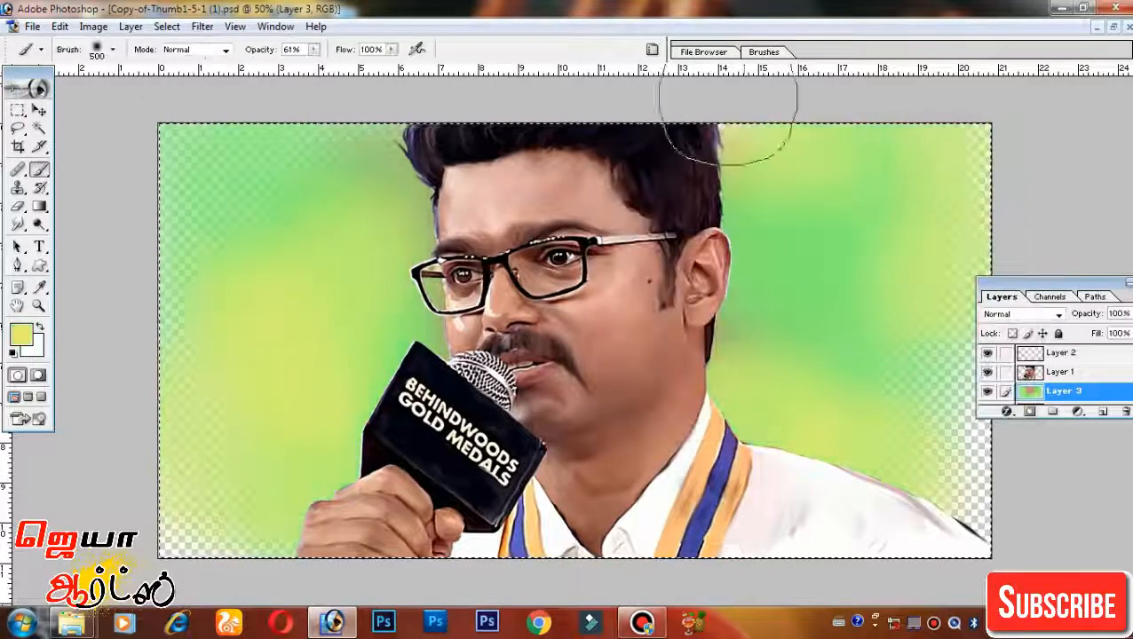
Pick a muted brown foreground colour and paint it into the background on both sides of the head
{"action": "left_click", "coordinate": [22, 334]}
{"action": "left_click", "coordinate": [857, 369]}
{"action": "left_click", "coordinate": [715, 240]}
{"action": "left_click", "coordinate": [986, 174]}
{"action": "mouse_move", "coordinate": [484, 373]}
{"action": "left_mouse_down"}
{"action": "mouse_move", "coordinate": [766, 272]}
{"action": "mouse_move", "coordinate": [298, 405]}
{"action": "left_mouse_up"}
Pick a near-black foreground colour and shade the lower outer areas of the background
{"action": "left_click", "coordinate": [21, 334]}
{"action": "left_click", "coordinate": [666, 380]}
{"action": "left_click", "coordinate": [984, 170]}
{"action": "left_click_drag", "start_coordinate": [214, 373], "coordinate": [244, 458]}
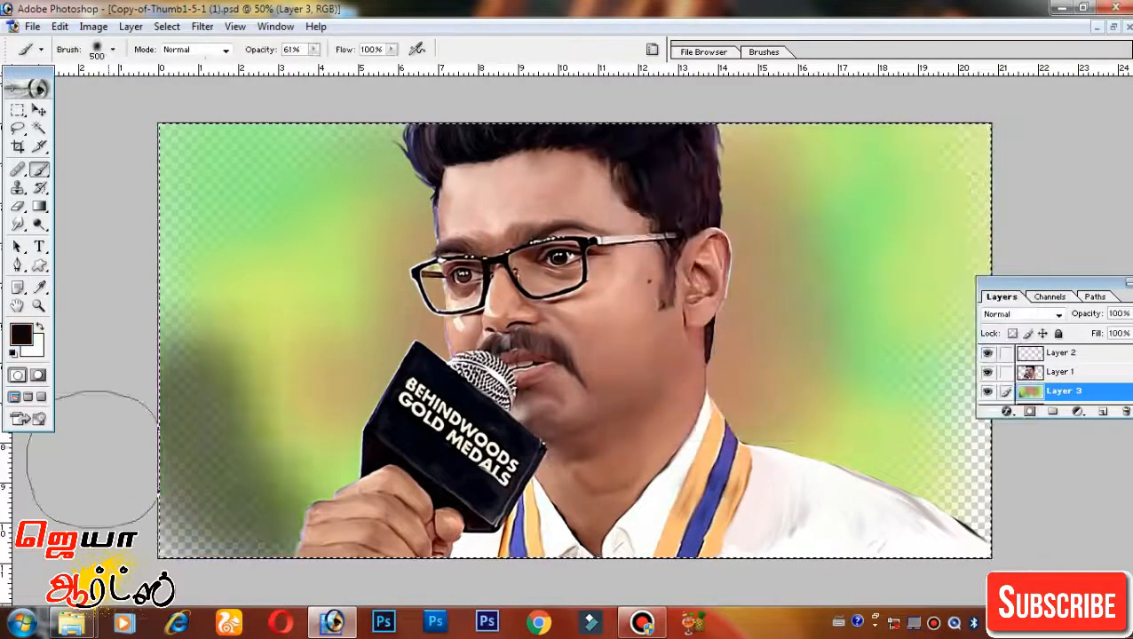
{"action": "left_click_drag", "start_coordinate": [964, 356], "coordinate": [924, 448]}
Set the foreground to light green and paint over the darkened lower background beside the hand and shoulder
{"action": "left_click", "coordinate": [22, 335]}
{"action": "left_click", "coordinate": [857, 338]}
{"action": "left_click", "coordinate": [734, 197]}
{"action": "left_click", "coordinate": [984, 169]}
{"action": "mouse_move", "coordinate": [248, 310]}
{"action": "left_mouse_down"}
{"action": "mouse_move", "coordinate": [639, 544]}
{"action": "mouse_move", "coordinate": [811, 477]}
{"action": "left_mouse_up"}
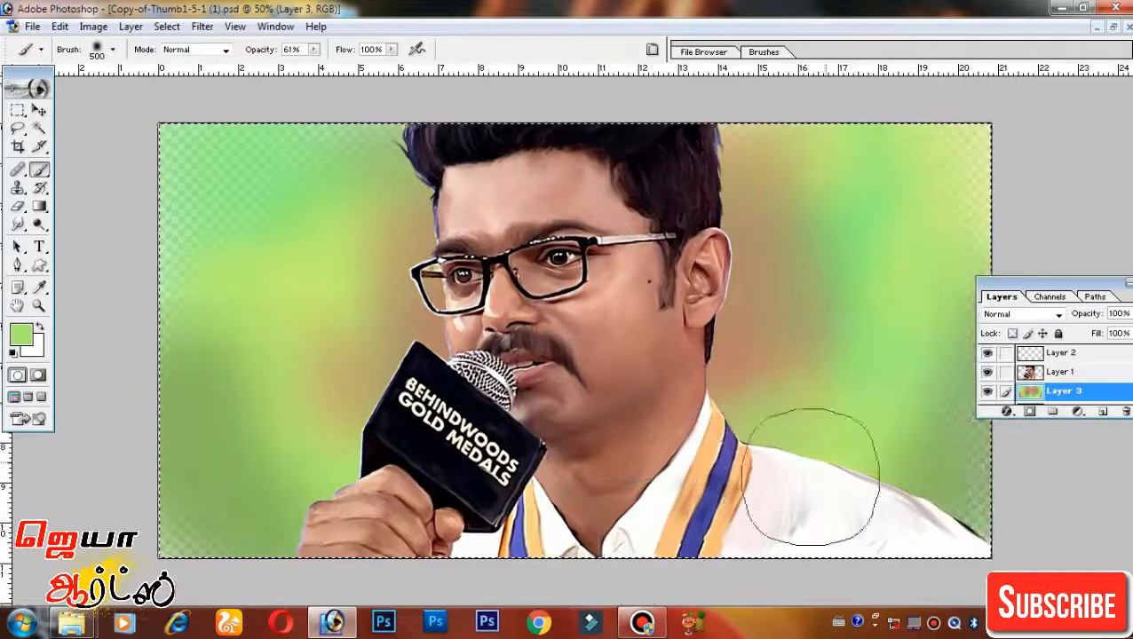
Smudge the upper green background on Layer 3 with a soft round brush at 83% strength
{"action": "right_click", "coordinate": [18, 223]}
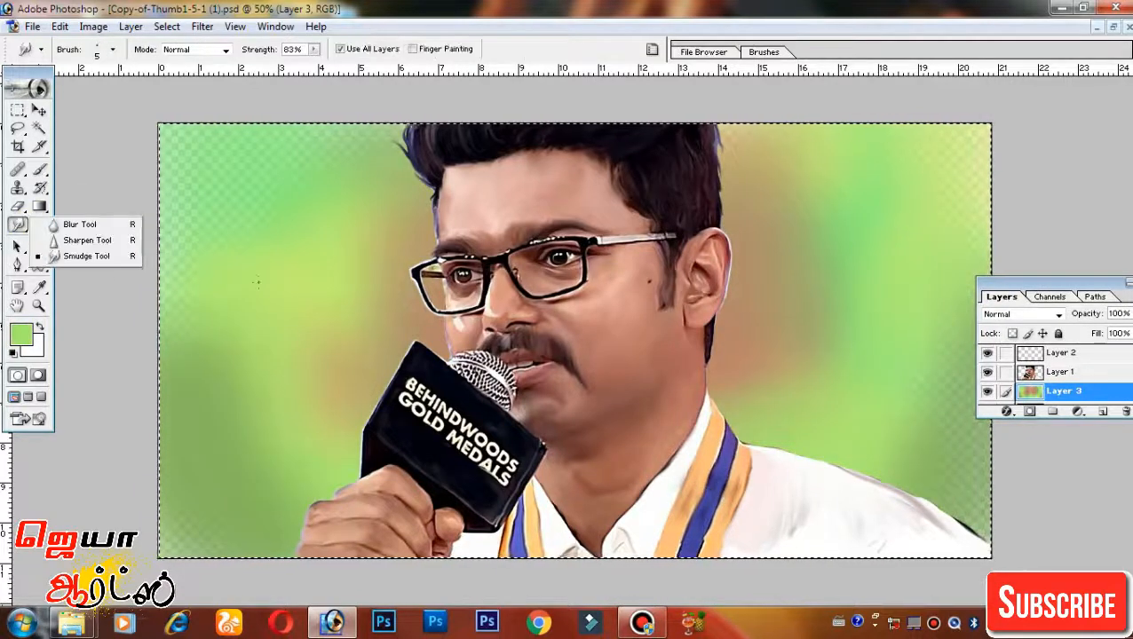
{"action": "left_click", "coordinate": [76, 257]}
{"action": "key", "text": "ctrl+plus"}
{"action": "scroll", "coordinate": [373, 292], "scroll_direction": "up", "scroll_amount": 1}
{"action": "right_click", "coordinate": [161, 174]}
{"action": "scroll", "coordinate": [164, 302], "scroll_direction": "down", "scroll_amount": 1}
{"action": "double_click", "coordinate": [183, 346]}
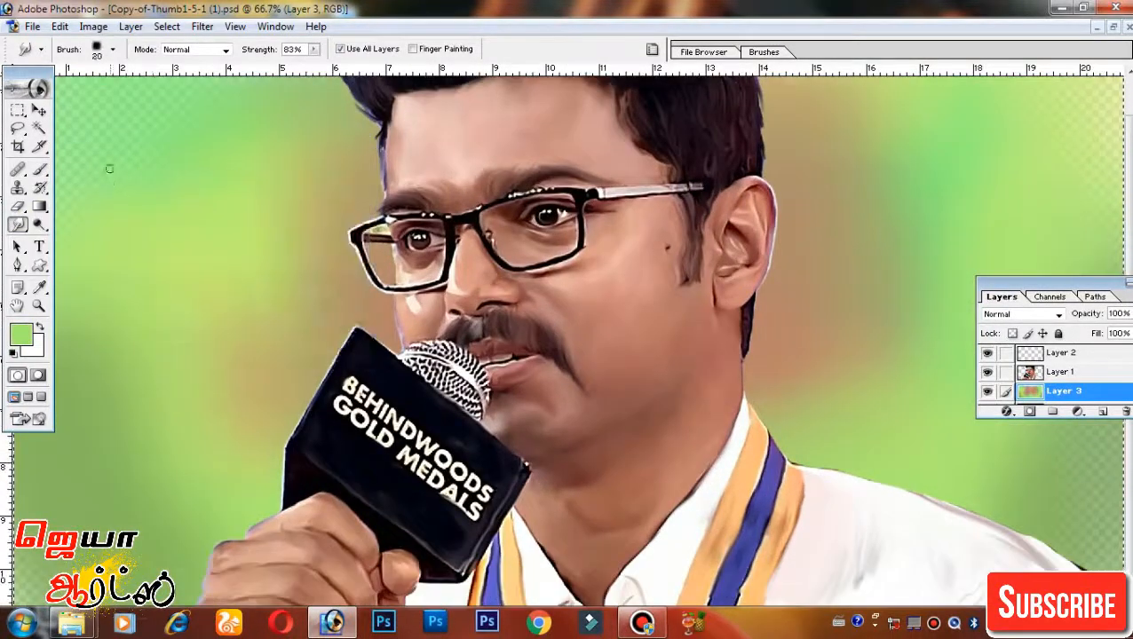
{"action": "scroll", "coordinate": [172, 153], "scroll_direction": "up", "scroll_amount": 1}
Switch to the 36 px textured Smudge brush and streak the background colours beside the glasses
{"action": "right_click", "coordinate": [172, 153]}
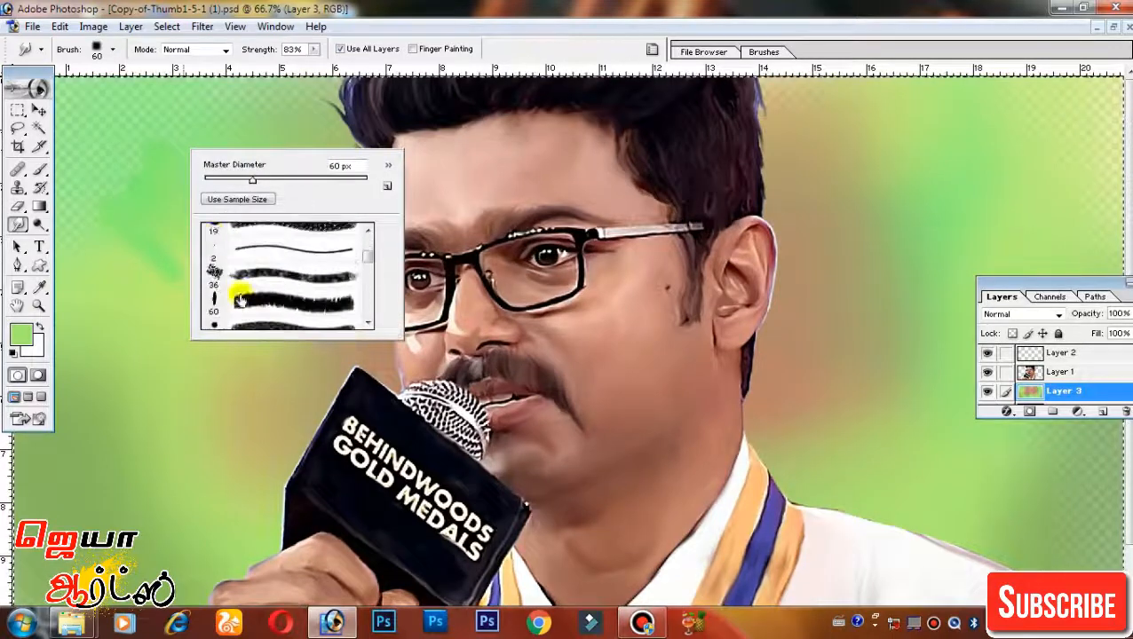
{"action": "left_click", "coordinate": [212, 286]}
{"action": "left_click", "coordinate": [204, 282]}
{"action": "left_click_drag", "start_coordinate": [324, 301], "coordinate": [272, 243]}
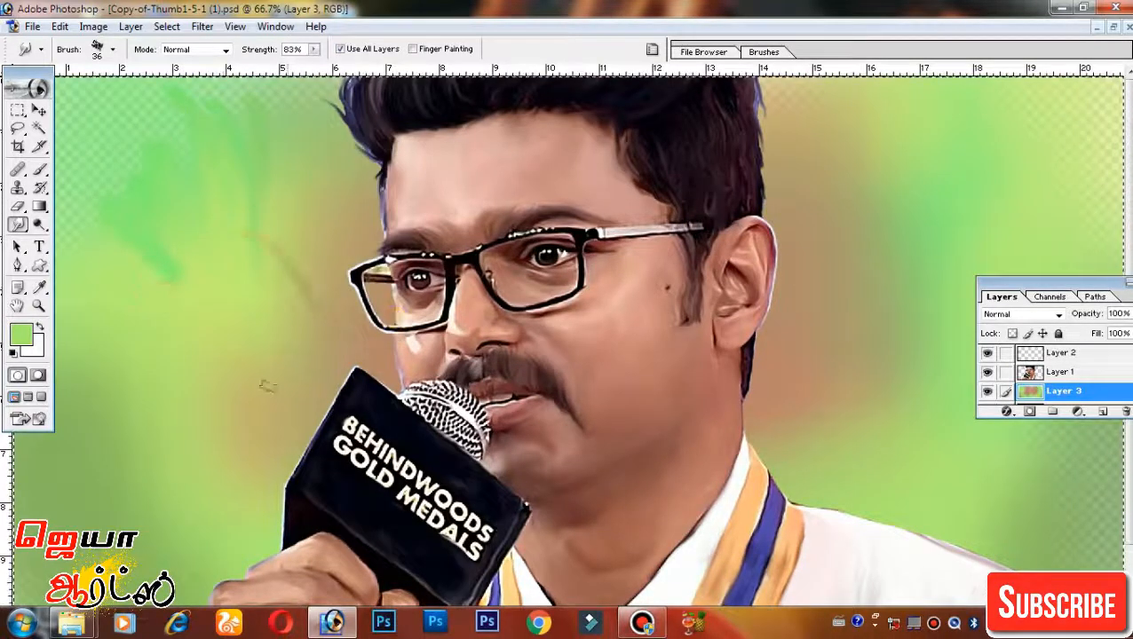
Enlarge the textured Smudge brush to 125 px and sweep the brown and green background beside the microphone into painterly strokes
{"action": "key", "text": "bracketright"}
{"action": "key", "text": "bracketright"}
{"action": "key", "text": "bracketright"}
{"action": "key", "text": "bracketright"}
{"action": "key", "text": "bracketright"}
{"action": "key", "text": "bracketright"}
{"action": "key", "text": "bracketright"}
{"action": "key", "text": "bracketright"}
{"action": "scroll", "coordinate": [245, 376], "scroll_direction": "down", "scroll_amount": 2}
{"action": "mouse_move", "coordinate": [239, 380]}
{"action": "left_mouse_down"}
{"action": "mouse_move", "coordinate": [253, 289]}
{"action": "mouse_move", "coordinate": [103, 523]}
{"action": "left_mouse_up"}
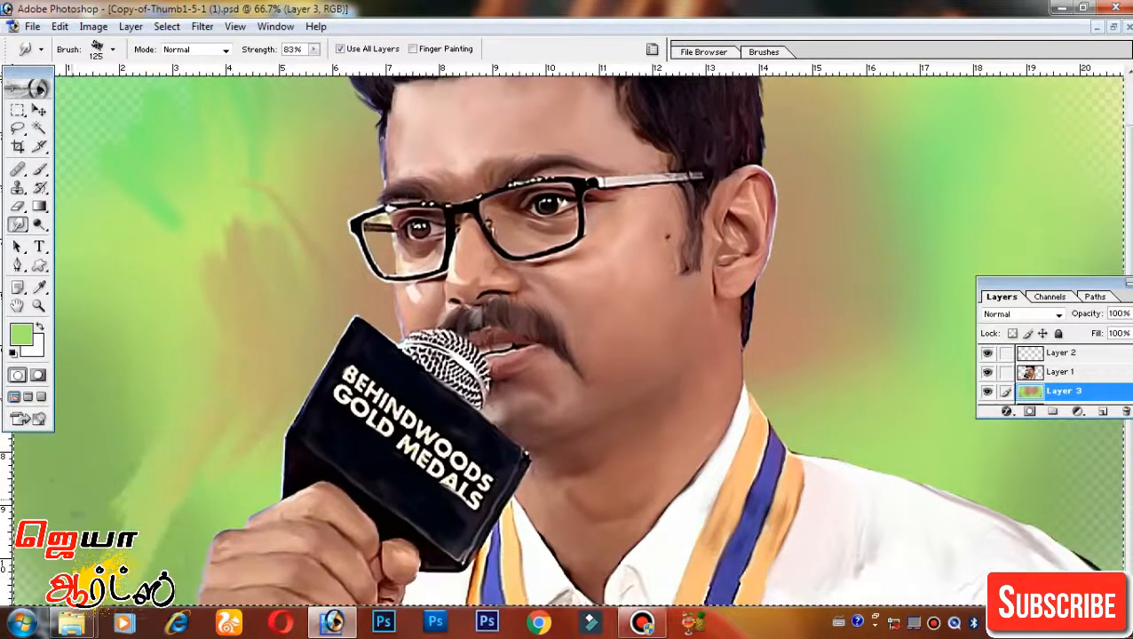
Smudge the brown and green background behind the ear and above the shoulder into broad strokes
{"action": "key", "text": "ctrl+minus"}
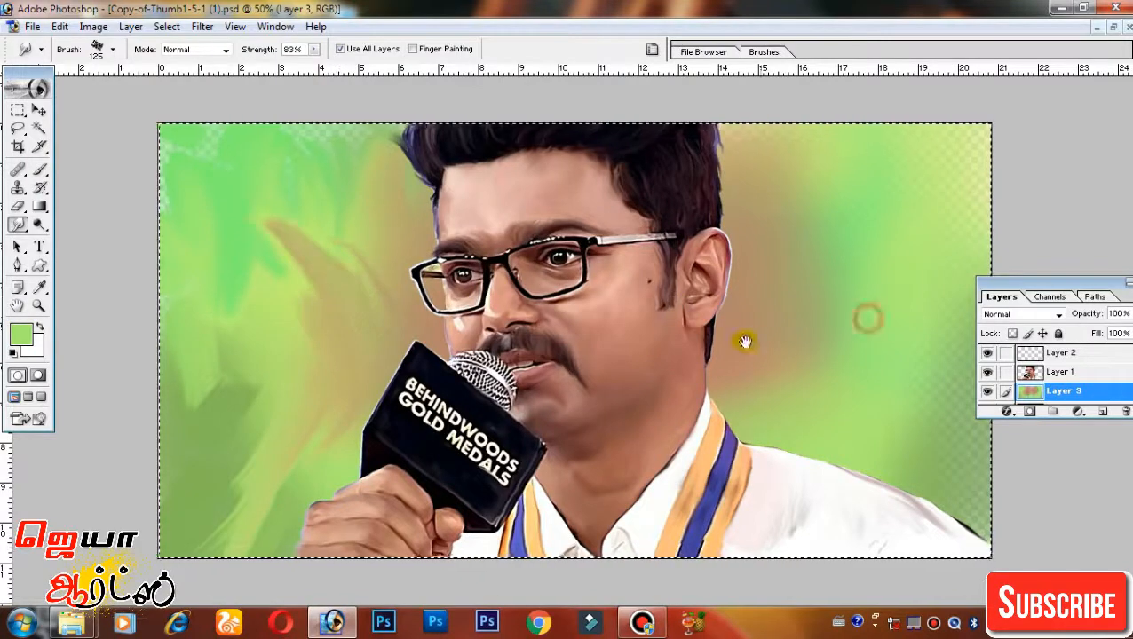
{"action": "left_click_drag", "start_coordinate": [794, 422], "coordinate": [846, 378]}
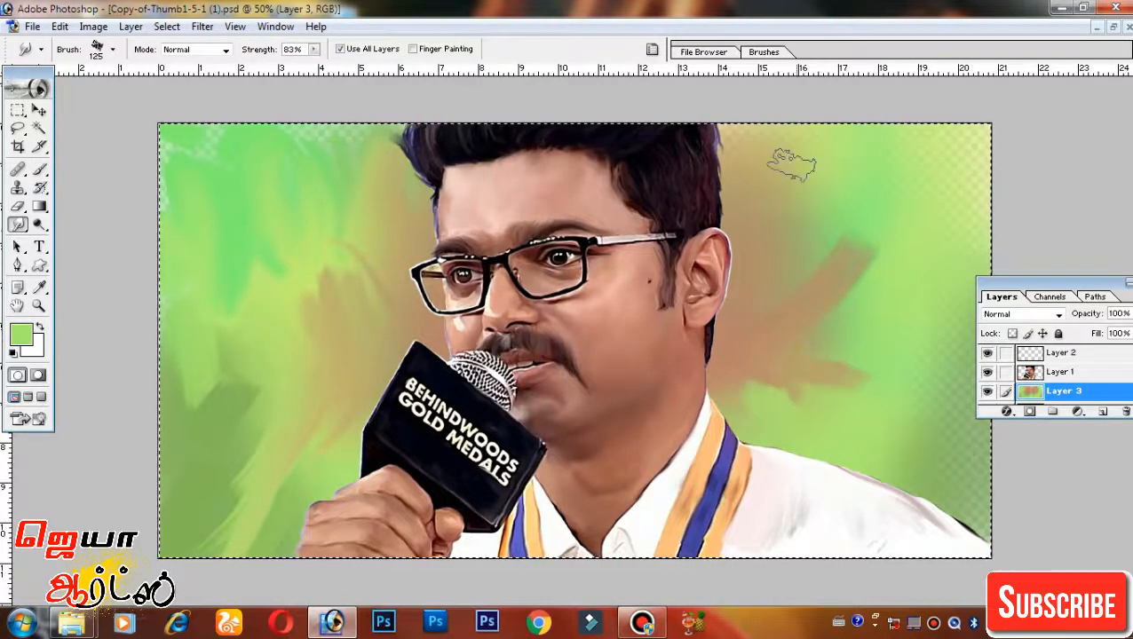
{"action": "mouse_move", "coordinate": [792, 164]}
{"action": "left_mouse_down"}
{"action": "mouse_move", "coordinate": [752, 144]}
{"action": "mouse_move", "coordinate": [913, 127]}
{"action": "mouse_move", "coordinate": [854, 239]}
{"action": "mouse_move", "coordinate": [956, 161]}
{"action": "mouse_move", "coordinate": [949, 145]}
{"action": "mouse_move", "coordinate": [961, 200]}
{"action": "left_mouse_up"}
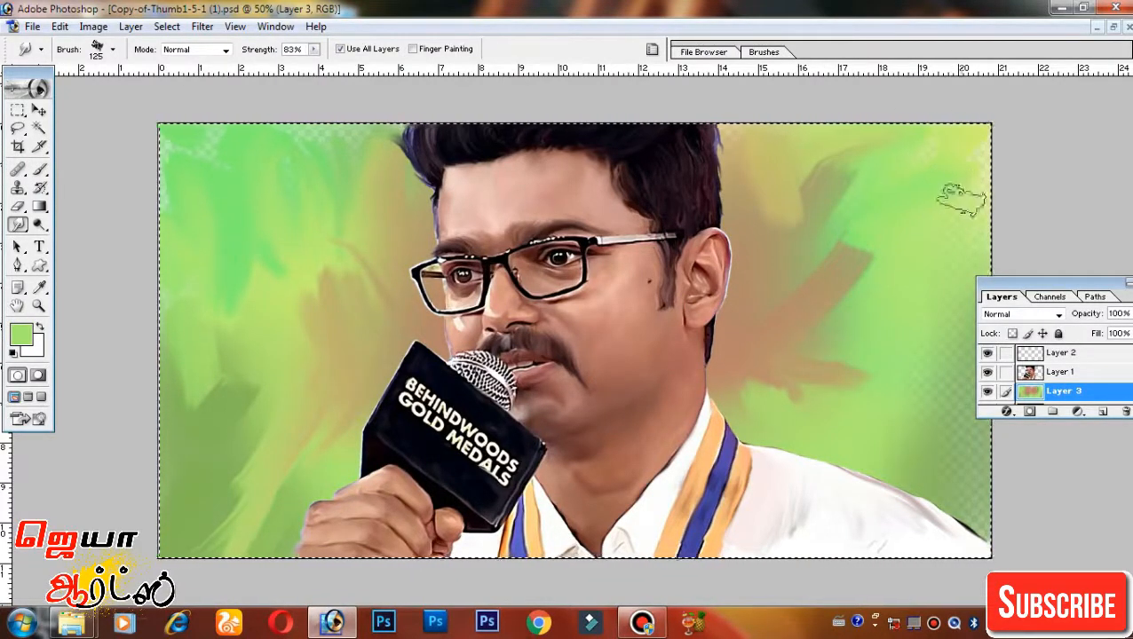
Smudge the remaining untouched patches of the background above the shirt and along the upper edges into soft strokes
{"action": "left_click_drag", "start_coordinate": [941, 455], "coordinate": [875, 422]}
{"action": "left_click_drag", "start_coordinate": [963, 391], "coordinate": [901, 346]}
{"action": "left_click_drag", "start_coordinate": [977, 502], "coordinate": [970, 449]}
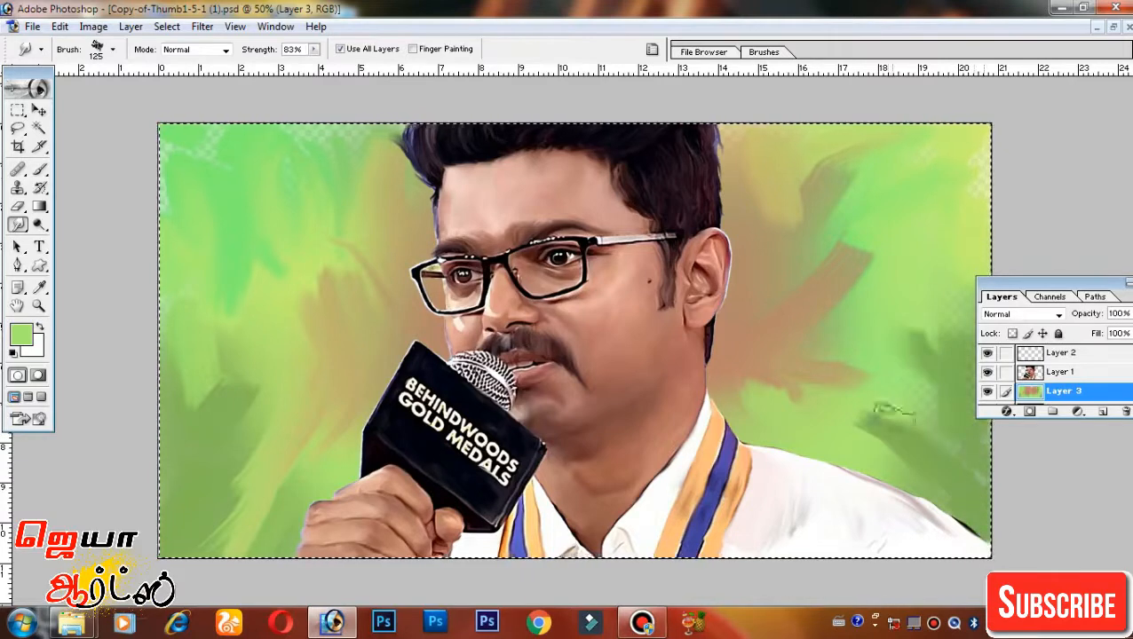
{"action": "left_click_drag", "start_coordinate": [1030, 165], "coordinate": [984, 195]}
{"action": "left_click_drag", "start_coordinate": [176, 156], "coordinate": [176, 192]}
{"action": "mouse_move", "coordinate": [304, 134]}
{"action": "left_mouse_down"}
{"action": "mouse_move", "coordinate": [326, 165]}
{"action": "mouse_move", "coordinate": [311, 172]}
{"action": "left_mouse_up"}
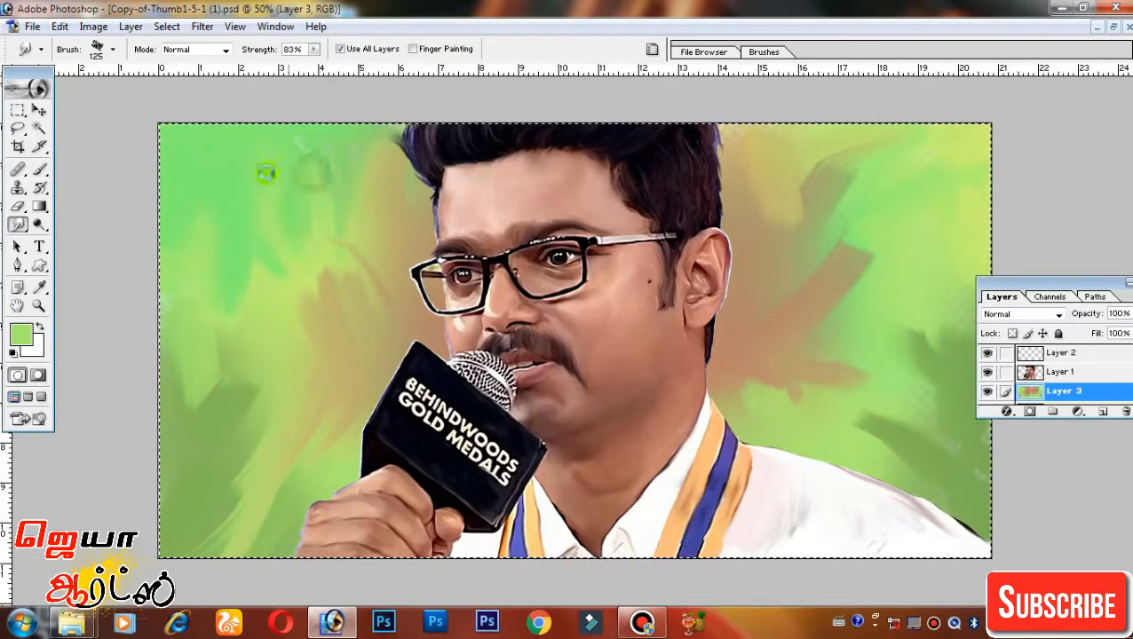
{"action": "key", "text": "ctrl+plus"}
{"action": "left_click_drag", "start_coordinate": [716, 488], "coordinate": [716, 464]}
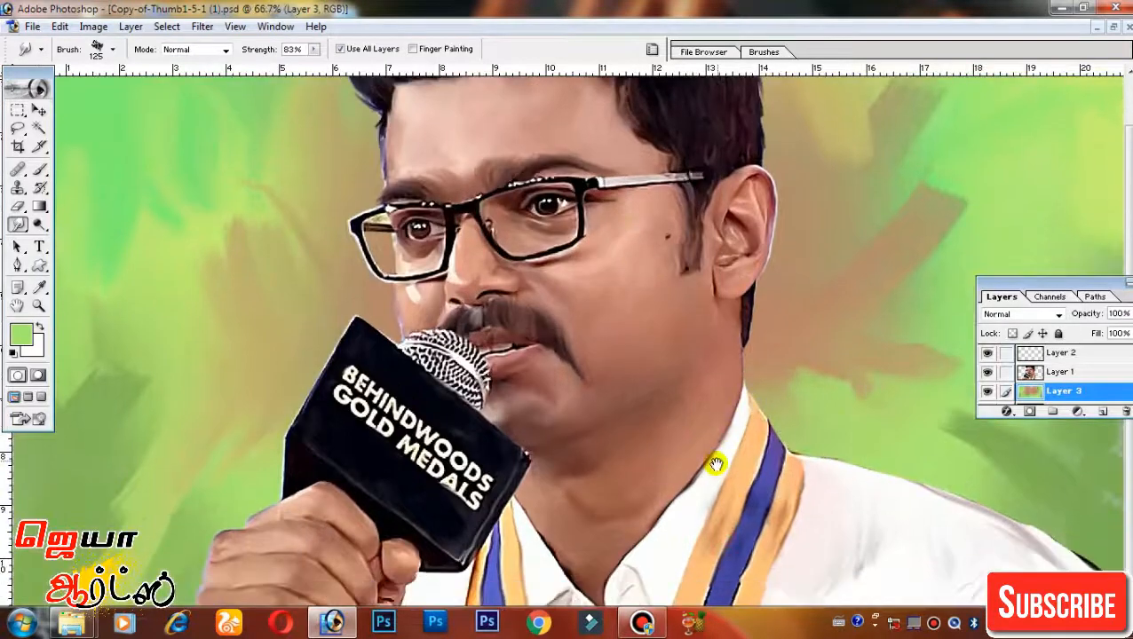
Merge Layer 2 into Layer 1, add a new layer above it and paint soft green over the shirt and hand at 61% opacity
{"action": "key", "text": "ctrl+minus"}
{"action": "key", "text": "ctrl+minus"}
{"action": "left_click", "coordinate": [1063, 353]}
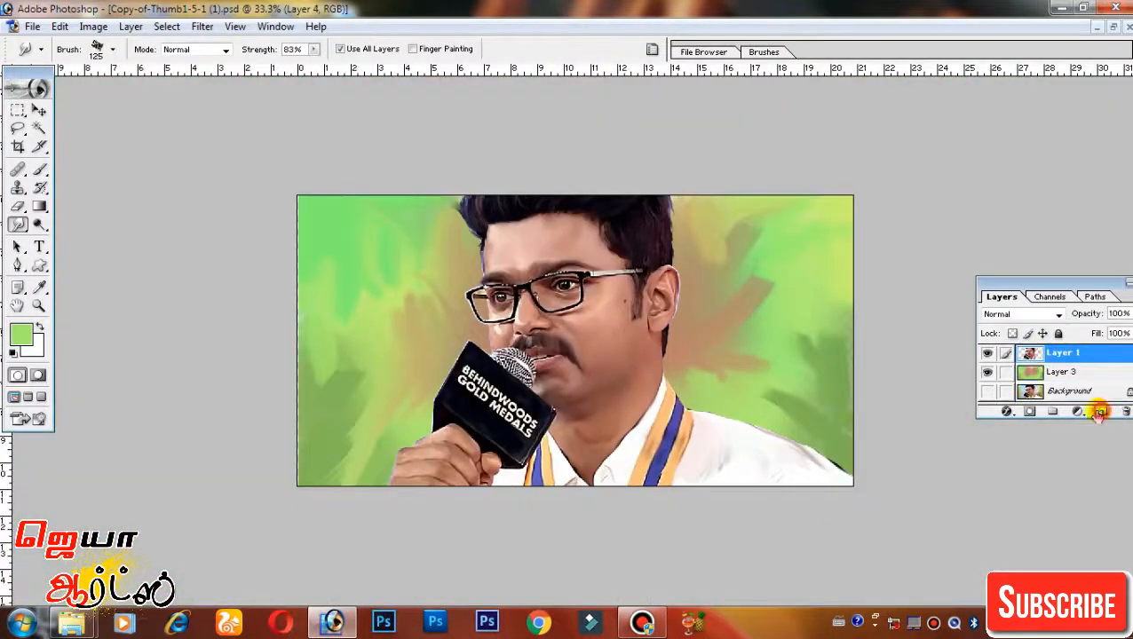
{"action": "left_click", "coordinate": [39, 169]}
{"action": "mouse_move", "coordinate": [792, 505]}
{"action": "left_mouse_down"}
{"action": "mouse_move", "coordinate": [751, 500]}
{"action": "mouse_move", "coordinate": [595, 528]}
{"action": "left_mouse_up"}
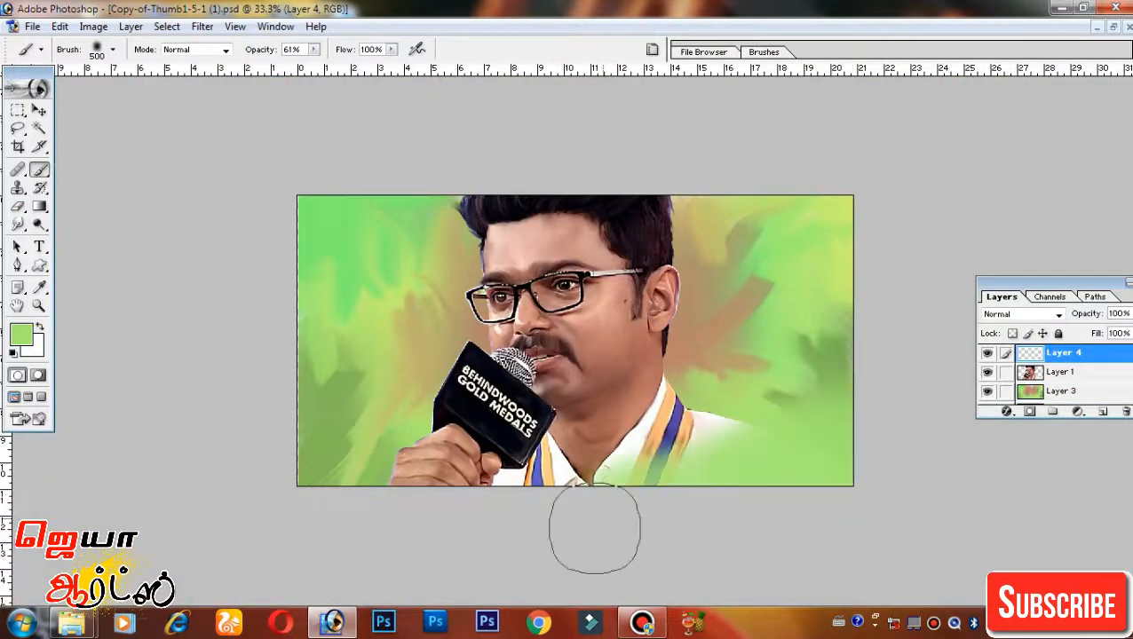
Smudge the medal ribbon and shirt into the green fade with the 125 px textured Smudge brush
{"action": "key", "text": "ctrl+plus"}
{"action": "key", "text": "ctrl+plus"}
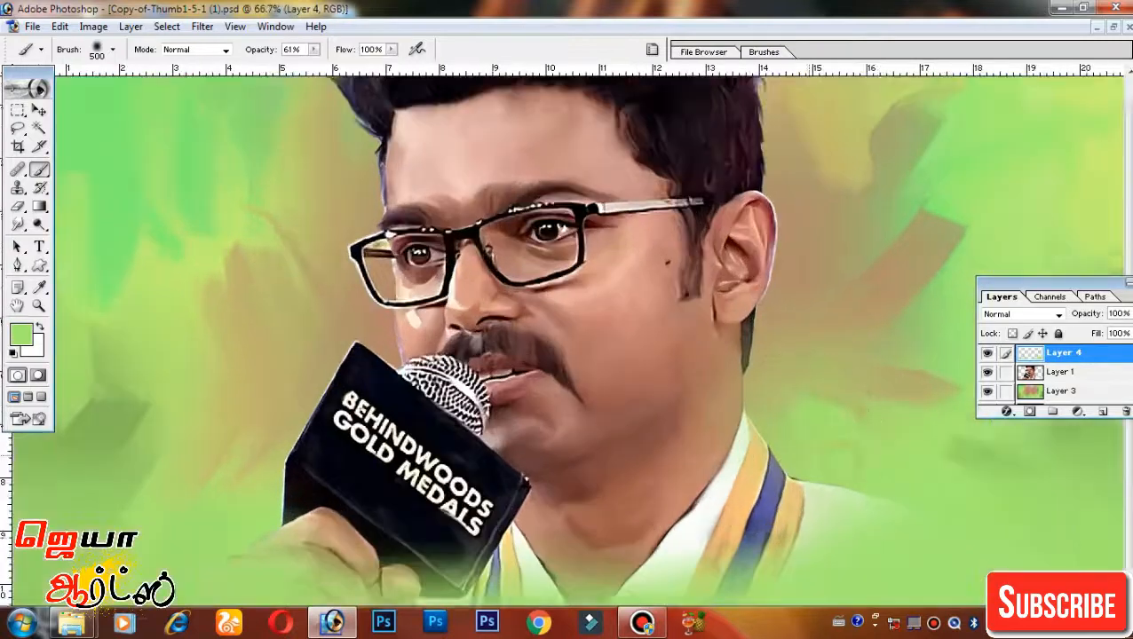
{"action": "scroll", "coordinate": [568, 338], "scroll_direction": "down", "scroll_amount": 1}
{"action": "left_click_drag", "start_coordinate": [15, 225], "coordinate": [80, 256]}
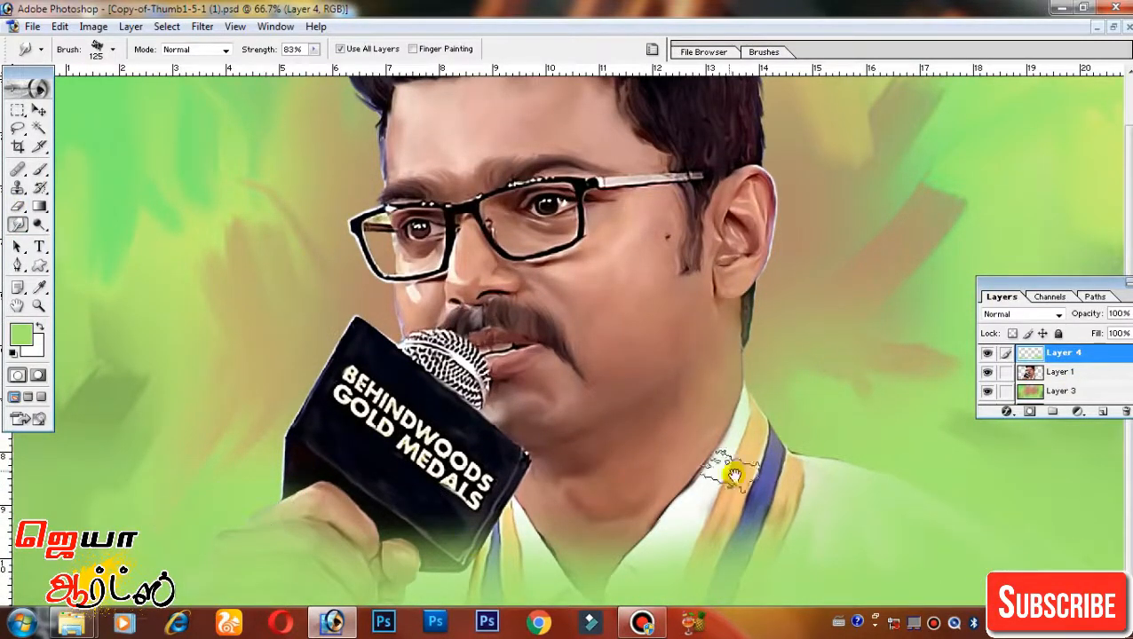
{"action": "left_click_drag", "start_coordinate": [737, 555], "coordinate": [808, 555]}
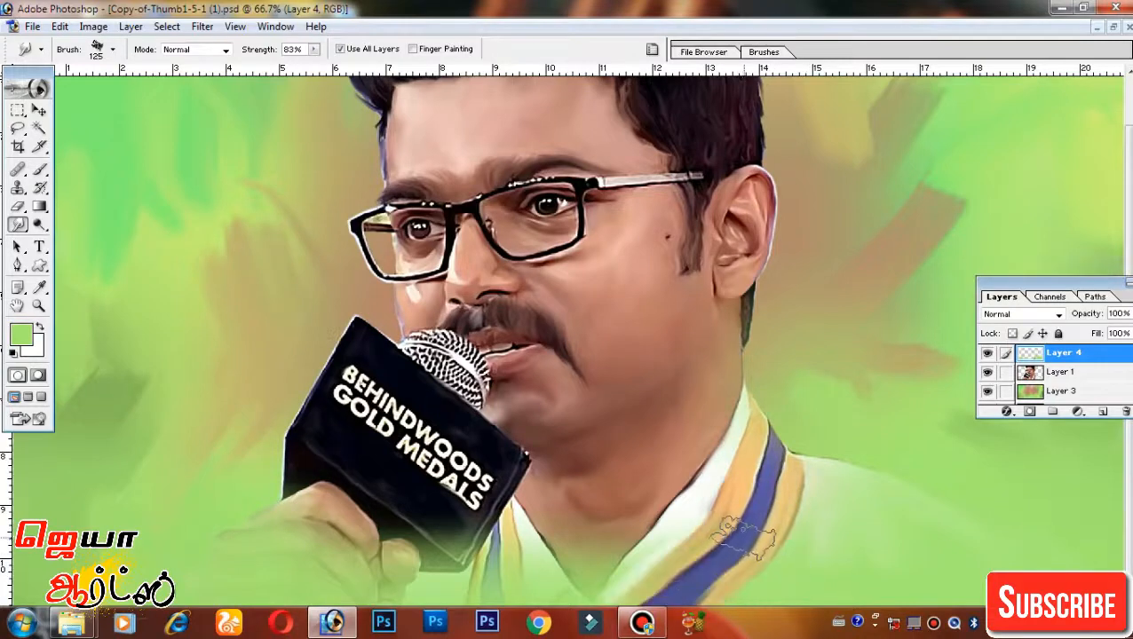
{"action": "left_click_drag", "start_coordinate": [742, 537], "coordinate": [808, 507]}
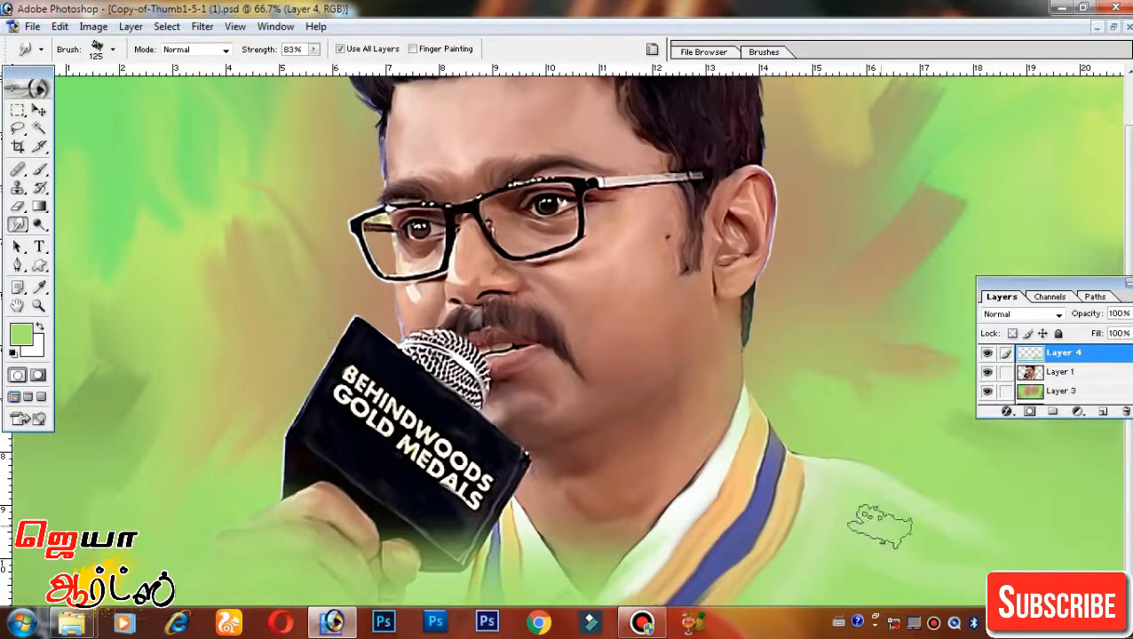
Switch the Smudge tool to the 13 px round brush for detail work around the glasses
{"action": "key", "text": "ctrl+plus"}
{"action": "key", "text": "ctrl+plus"}
{"action": "left_click_drag", "start_coordinate": [259, 286], "coordinate": [635, 416]}
{"action": "left_click", "coordinate": [39, 169]}
{"action": "left_click_drag", "start_coordinate": [17, 225], "coordinate": [80, 256]}
{"action": "right_click", "coordinate": [576, 318]}
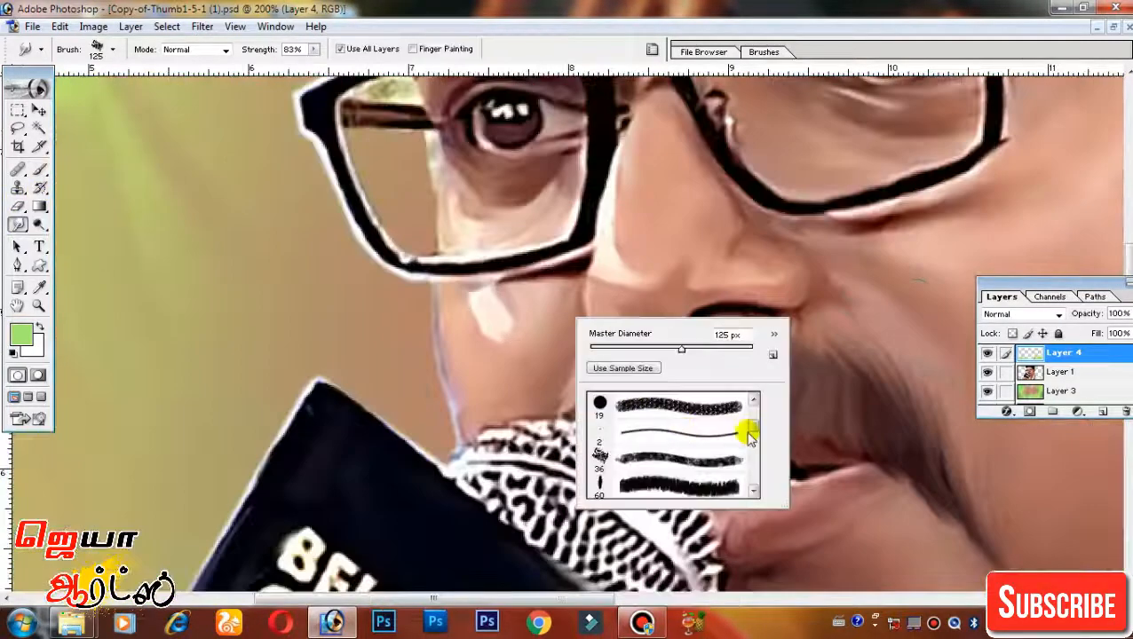
{"action": "left_click_drag", "start_coordinate": [751, 435], "coordinate": [753, 410]}
{"action": "scroll", "coordinate": [601, 484], "scroll_direction": "down", "scroll_amount": 1}
{"action": "left_click", "coordinate": [602, 448]}
{"action": "key", "text": "Return"}
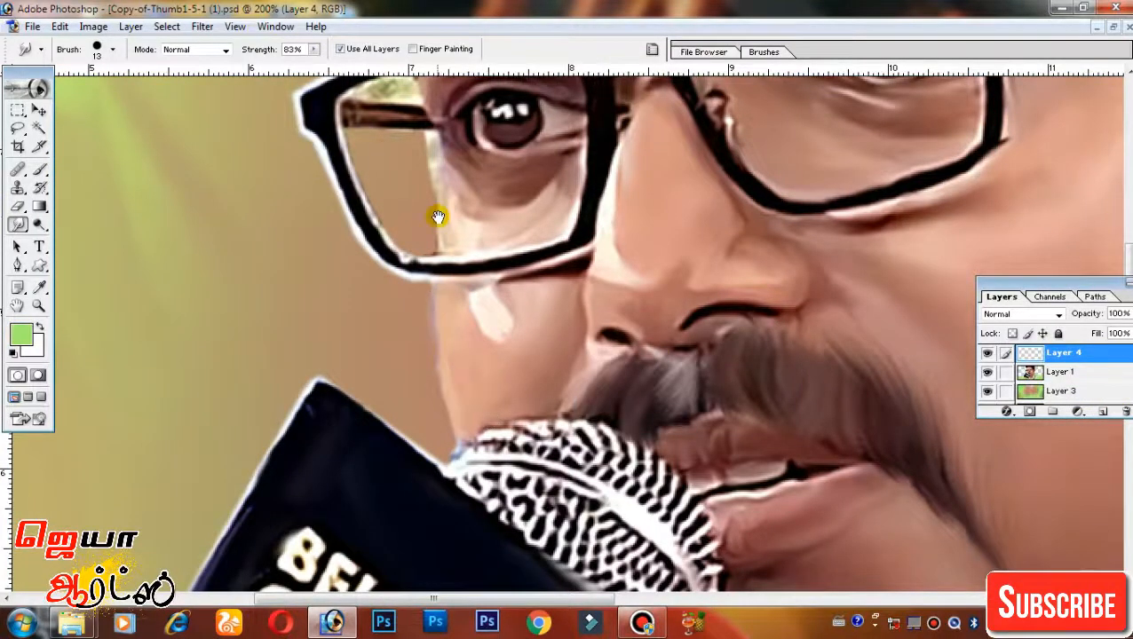
Smudge the cheek edge behind and below the glasses lens smooth with the small round brush
{"action": "mouse_move", "coordinate": [438, 217]}
{"action": "left_mouse_down"}
{"action": "mouse_move", "coordinate": [461, 257]}
{"action": "mouse_move", "coordinate": [440, 264]}
{"action": "mouse_move", "coordinate": [493, 289]}
{"action": "left_mouse_up"}
{"action": "left_click_drag", "start_coordinate": [457, 226], "coordinate": [503, 337]}
{"action": "mouse_move", "coordinate": [424, 253]}
{"action": "left_mouse_down"}
{"action": "mouse_move", "coordinate": [462, 245]}
{"action": "mouse_move", "coordinate": [495, 270]}
{"action": "left_mouse_up"}
{"action": "mouse_move", "coordinate": [529, 319]}
{"action": "left_mouse_down"}
{"action": "mouse_move", "coordinate": [516, 301]}
{"action": "mouse_move", "coordinate": [542, 293]}
{"action": "mouse_move", "coordinate": [501, 326]}
{"action": "mouse_move", "coordinate": [333, 334]}
{"action": "left_mouse_up"}
{"action": "left_click_drag", "start_coordinate": [519, 383], "coordinate": [505, 321]}
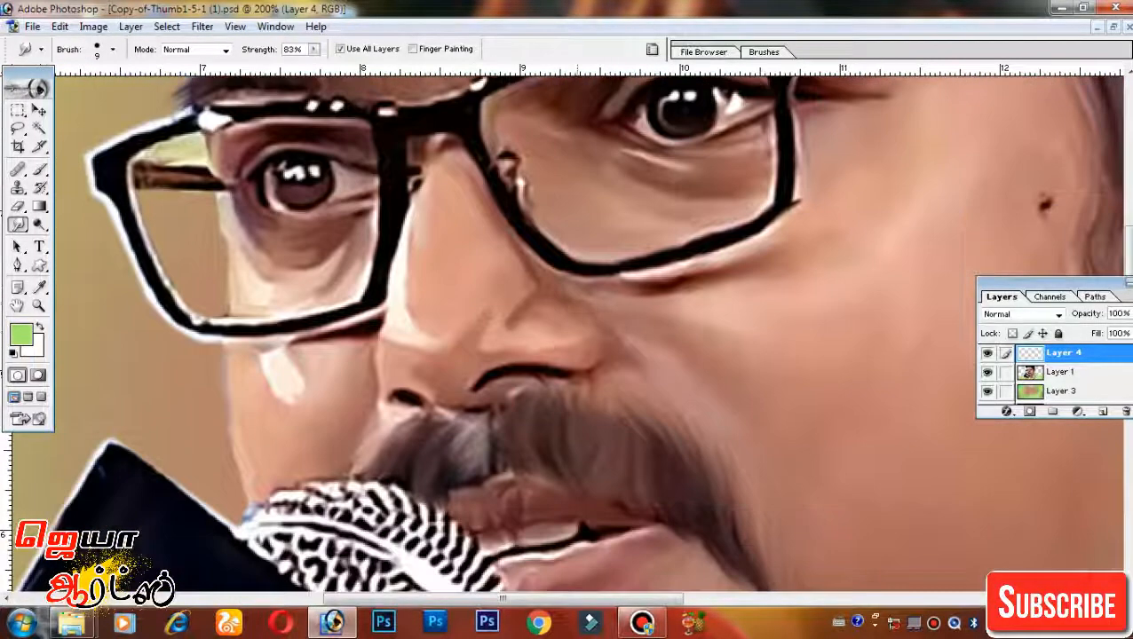
Smooth the silver temple arm of the glasses with the 9 px round Smudge brush
{"action": "left_click_drag", "start_coordinate": [590, 310], "coordinate": [480, 270]}
{"action": "left_click_drag", "start_coordinate": [606, 493], "coordinate": [402, 279]}
{"action": "left_click", "coordinate": [39, 305]}
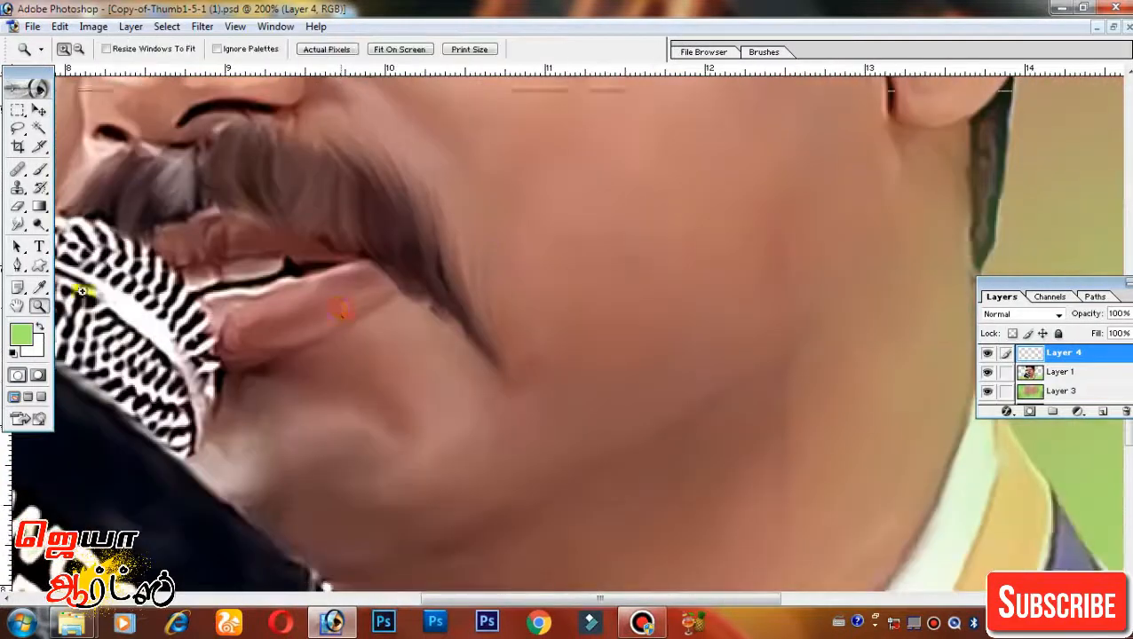
{"action": "left_click", "coordinate": [340, 310]}
{"action": "left_click", "coordinate": [17, 224]}
{"action": "left_click_drag", "start_coordinate": [528, 240], "coordinate": [475, 289]}
{"action": "mouse_move", "coordinate": [651, 310]}
{"action": "left_mouse_down"}
{"action": "mouse_move", "coordinate": [632, 397]}
{"action": "mouse_move", "coordinate": [532, 524]}
{"action": "left_mouse_up"}
{"action": "left_click_drag", "start_coordinate": [622, 133], "coordinate": [506, 295]}
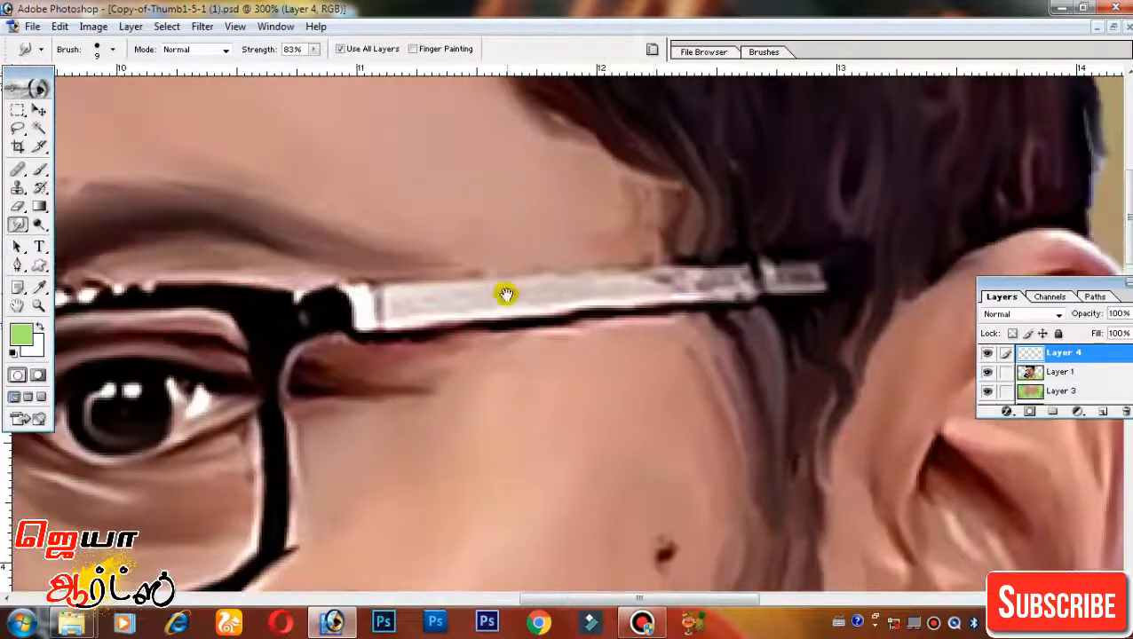
{"action": "left_click_drag", "start_coordinate": [586, 278], "coordinate": [742, 269]}
{"action": "left_click_drag", "start_coordinate": [642, 301], "coordinate": [783, 280]}
Reduce the Smudge brush to 3 px and refine the hairline where it meets the forehead
{"action": "left_click_drag", "start_coordinate": [338, 265], "coordinate": [1052, 238]}
{"action": "mouse_move", "coordinate": [593, 235]}
{"action": "left_mouse_down"}
{"action": "mouse_move", "coordinate": [588, 509]}
{"action": "mouse_move", "coordinate": [563, 484]}
{"action": "left_mouse_up"}
{"action": "left_click_drag", "start_coordinate": [448, 278], "coordinate": [358, 278]}
{"action": "key", "text": "bracketleft"}
{"action": "key", "text": "bracketleft"}
{"action": "key", "text": "bracketleft"}
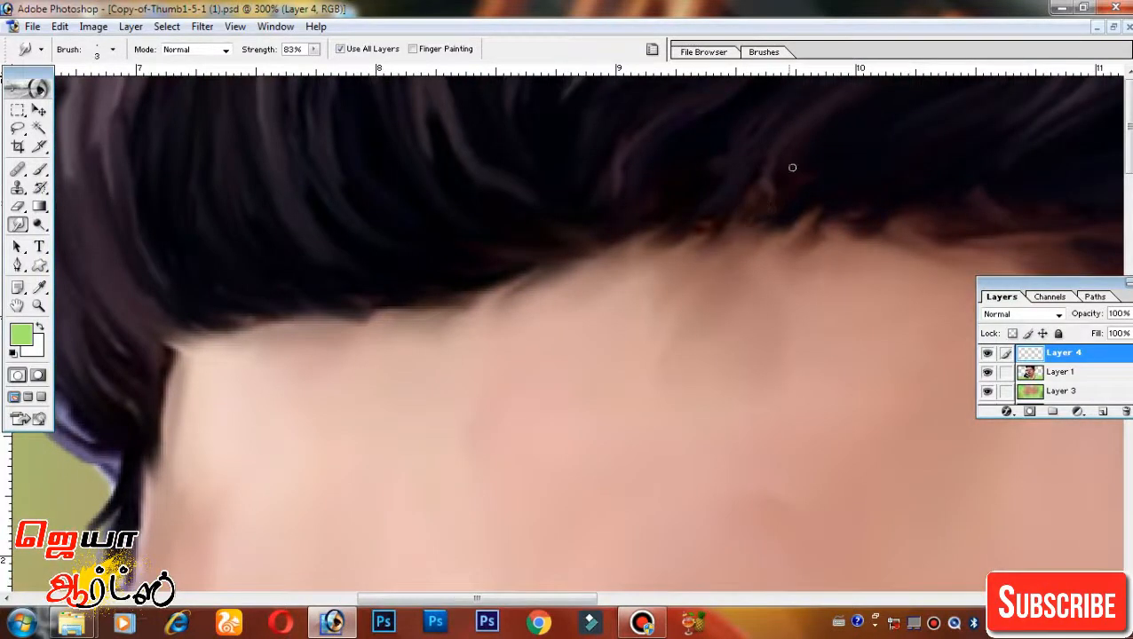
{"action": "left_click_drag", "start_coordinate": [839, 286], "coordinate": [933, 286]}
{"action": "key", "text": "ctrl+minus"}
{"action": "key", "text": "ctrl+minus"}
{"action": "key", "text": "ctrl+minus"}
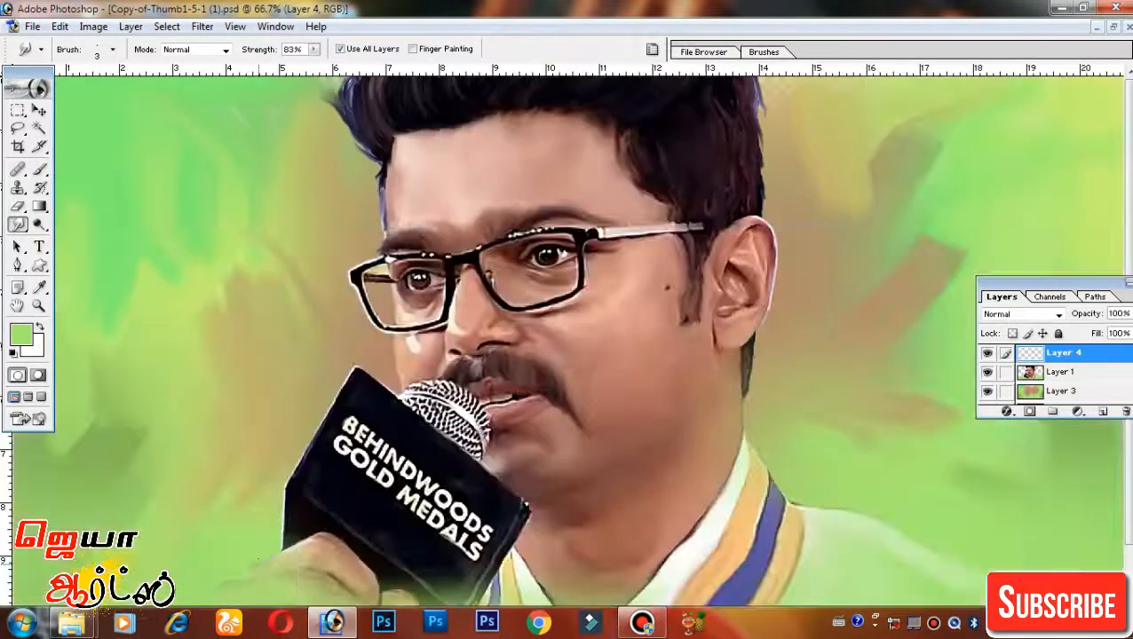
{"action": "key", "text": "ctrl+minus"}
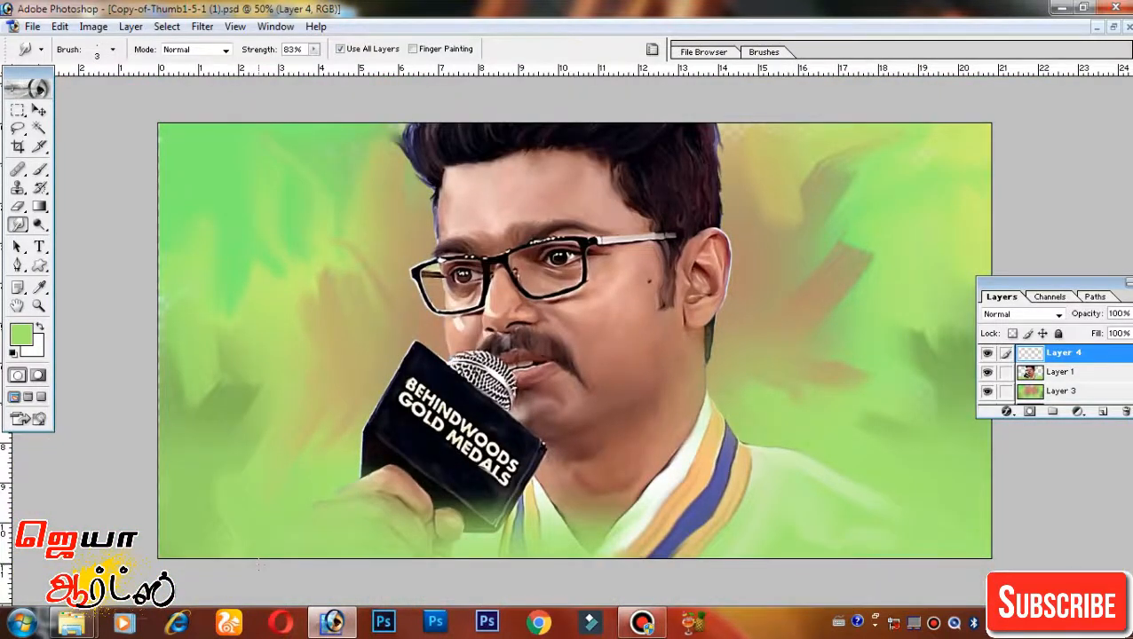
{"action": "key", "text": "ctrl+plus"}
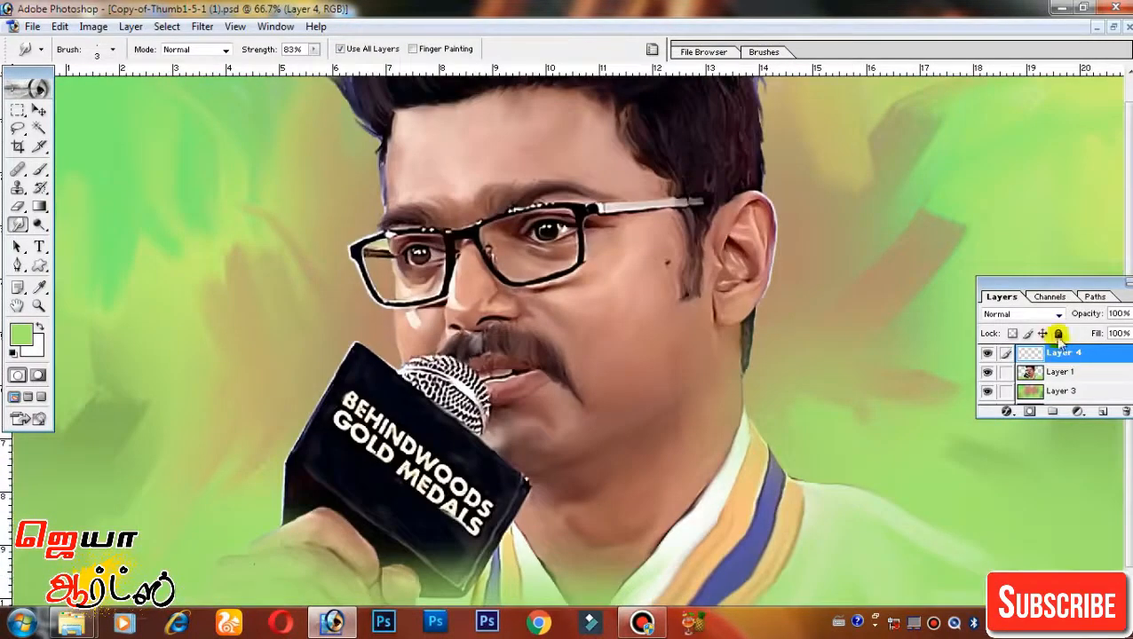
Add a new layer and paint soft pink tints on the forehead, cheek and neck with a 200 px brush at 30% opacity
{"action": "left_click", "coordinate": [1103, 412]}
{"action": "left_click", "coordinate": [39, 169]}
{"action": "right_click", "coordinate": [481, 162]}
{"action": "double_click", "coordinate": [504, 323]}
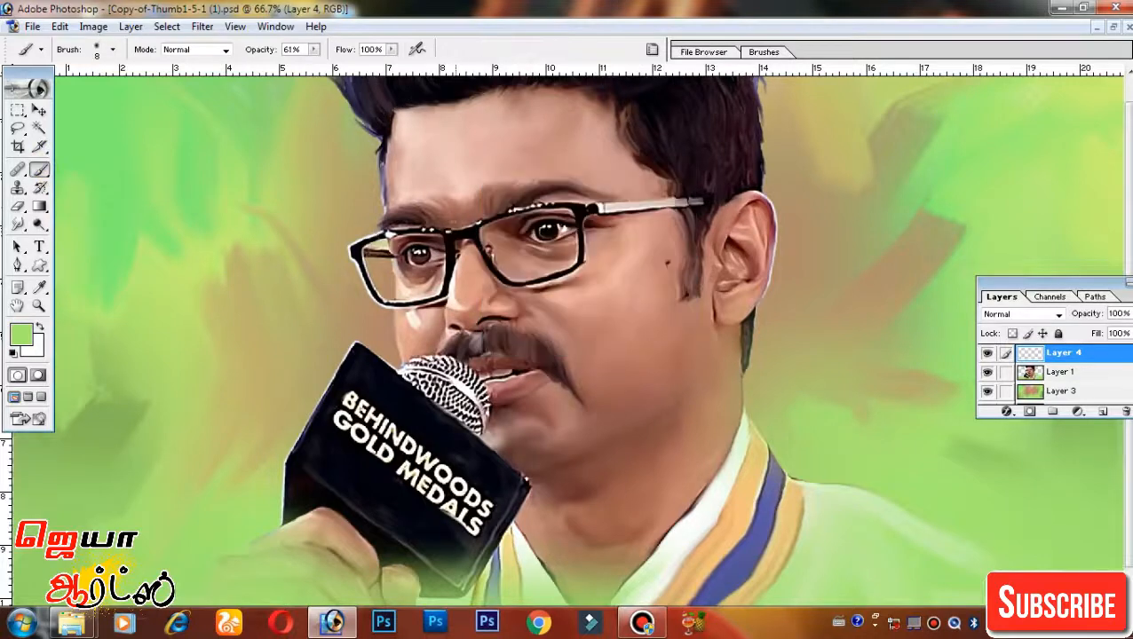
{"action": "left_click", "coordinate": [20, 333]}
{"action": "left_click", "coordinate": [557, 330]}
{"action": "left_click_drag", "start_coordinate": [858, 188], "coordinate": [858, 207]}
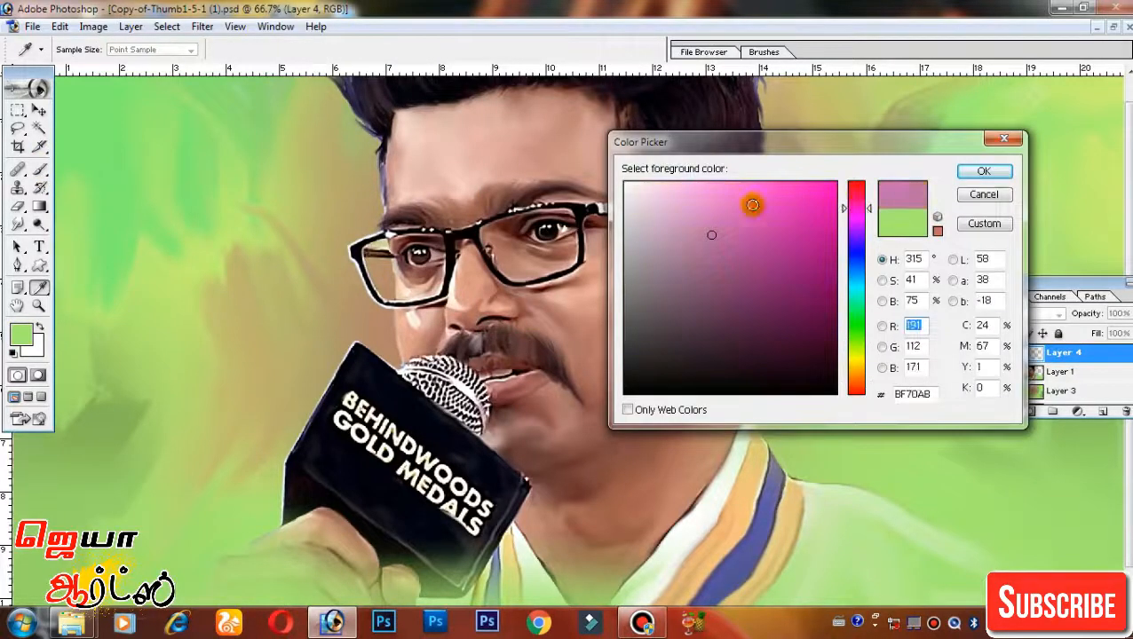
{"action": "left_click", "coordinate": [745, 201]}
{"action": "left_click", "coordinate": [996, 168]}
{"action": "key", "text": "bracketright"}
{"action": "key", "text": "bracketright"}
{"action": "left_click_drag", "start_coordinate": [611, 177], "coordinate": [589, 164]}
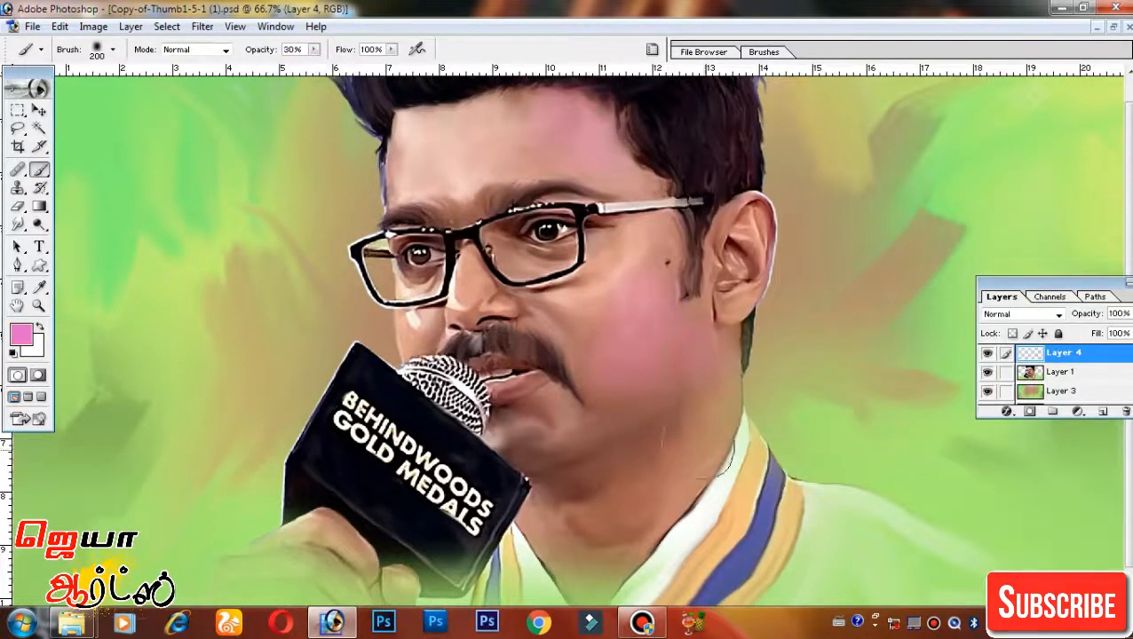
Change the foreground to orange-red and tint the cheek, jaw and neck
{"action": "left_click", "coordinate": [21, 334]}
{"action": "left_click", "coordinate": [857, 197]}
{"action": "left_click", "coordinate": [809, 218]}
{"action": "left_click", "coordinate": [974, 169]}
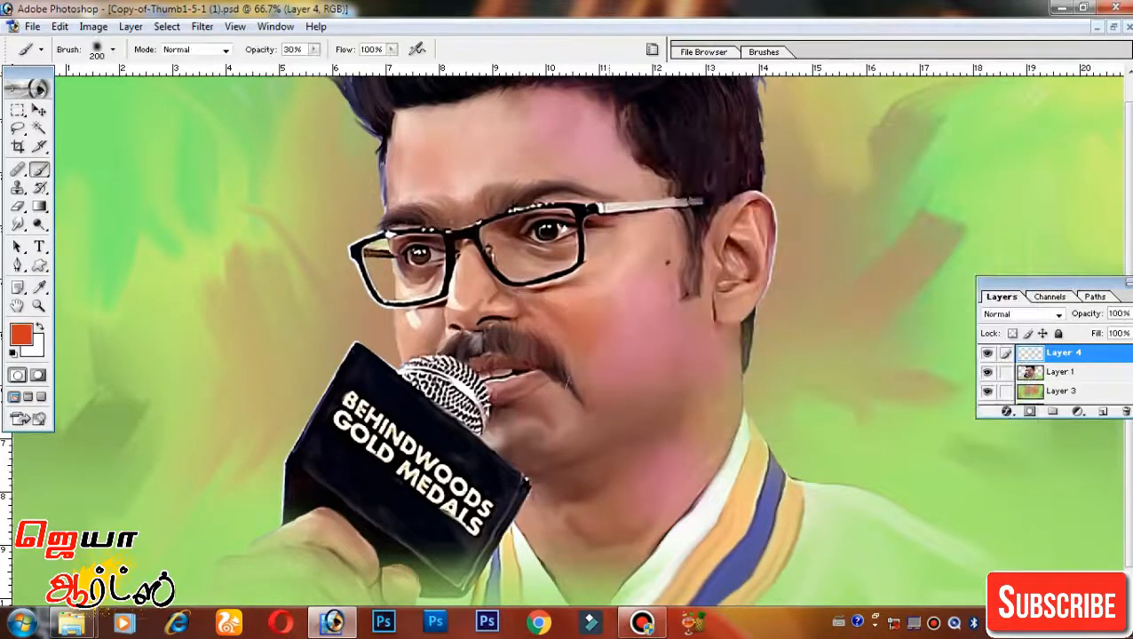
Change the foreground to yellow and tint the forehead, nose, chin, neck and ear at 30% opacity
{"action": "left_click", "coordinate": [21, 334]}
{"action": "left_click", "coordinate": [856, 366]}
{"action": "left_click", "coordinate": [734, 215]}
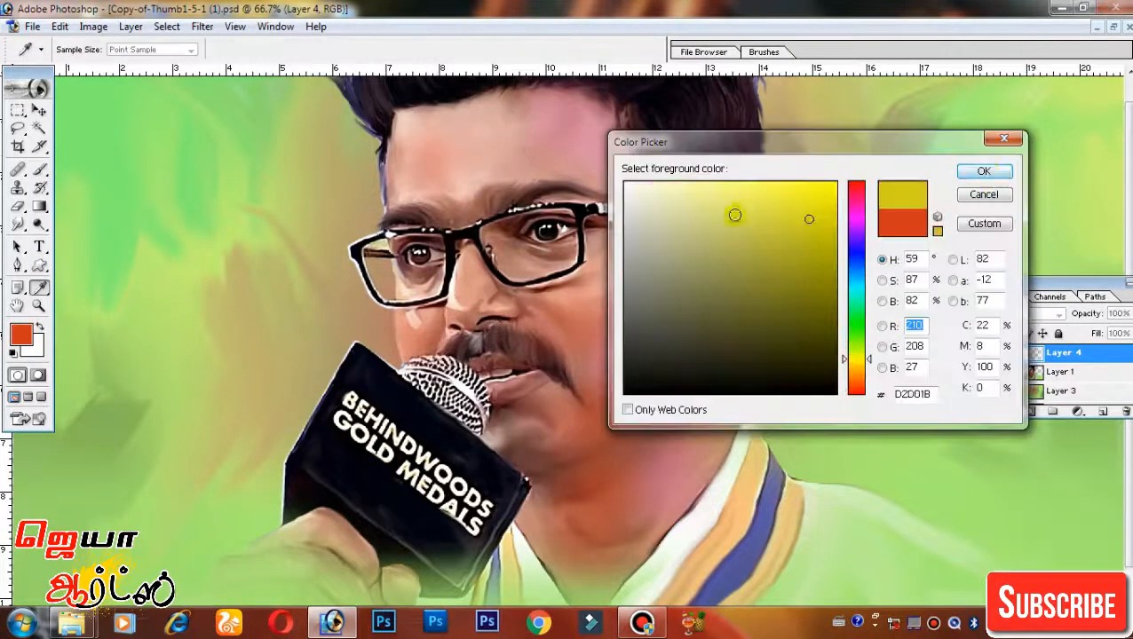
{"action": "left_click", "coordinate": [988, 169]}
{"action": "left_click_drag", "start_coordinate": [413, 142], "coordinate": [431, 155]}
{"action": "mouse_move", "coordinate": [522, 440]}
{"action": "left_mouse_down"}
{"action": "mouse_move", "coordinate": [570, 511]}
{"action": "mouse_move", "coordinate": [576, 553]}
{"action": "left_mouse_up"}
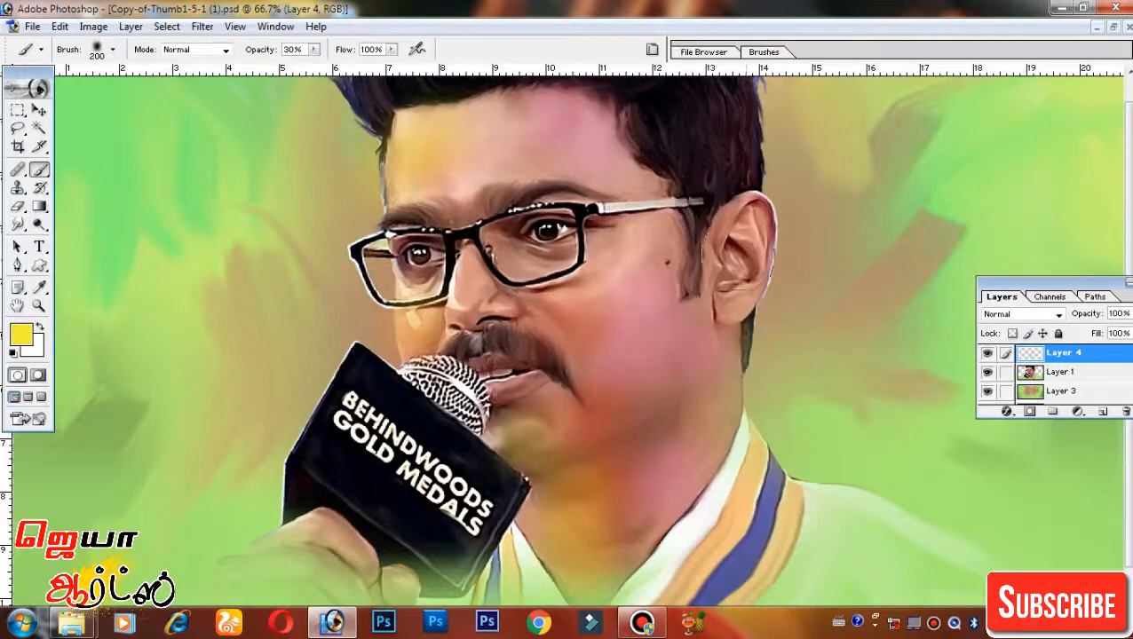
{"action": "left_click", "coordinate": [738, 236]}
{"action": "left_click", "coordinate": [723, 359]}
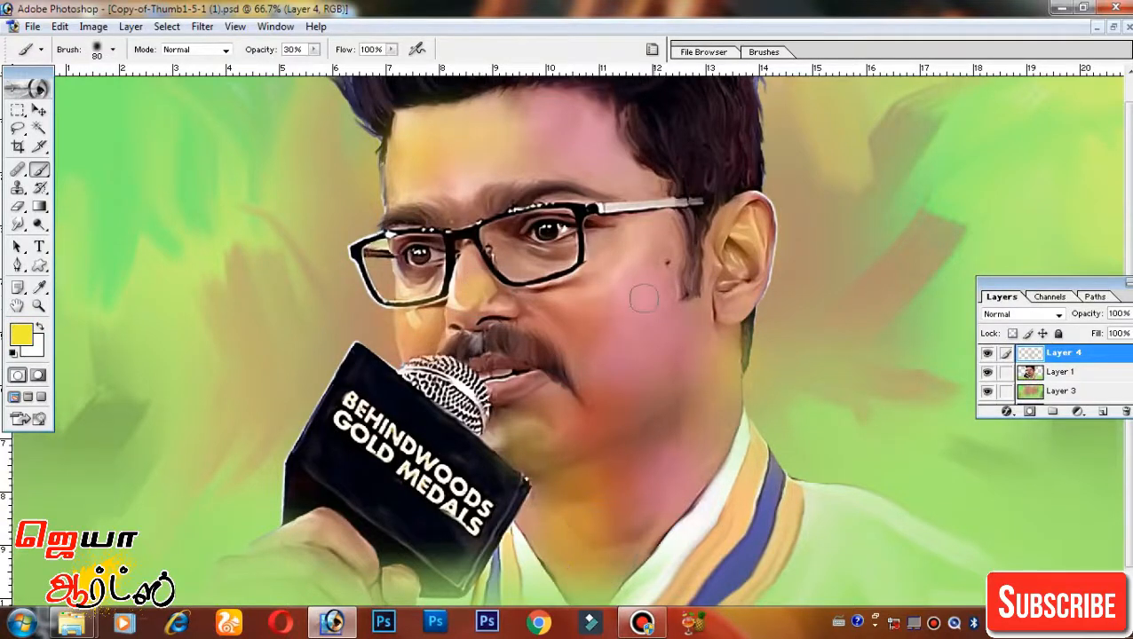
Try painting dark green strokes along the face edge and behind the glasses lens with a small brush at 65% opacity
{"action": "left_click", "coordinate": [21, 334]}
{"action": "left_click", "coordinate": [856, 330]}
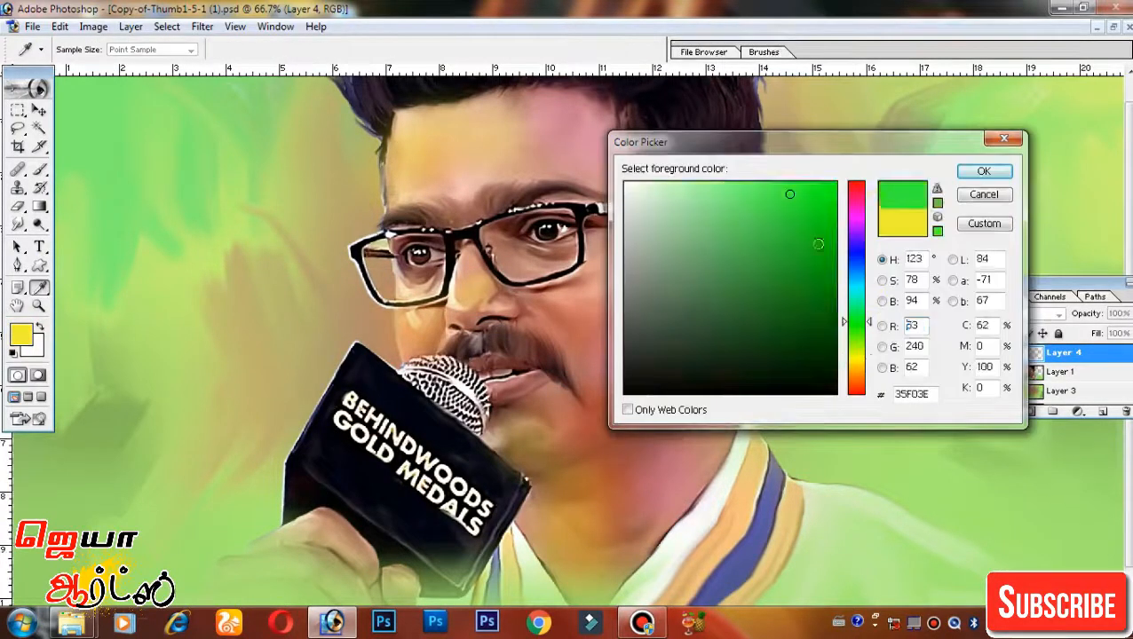
{"action": "left_click", "coordinate": [974, 168]}
{"action": "key", "text": "6"}
{"action": "key", "text": "5"}
{"action": "key", "text": "ctrl+plus"}
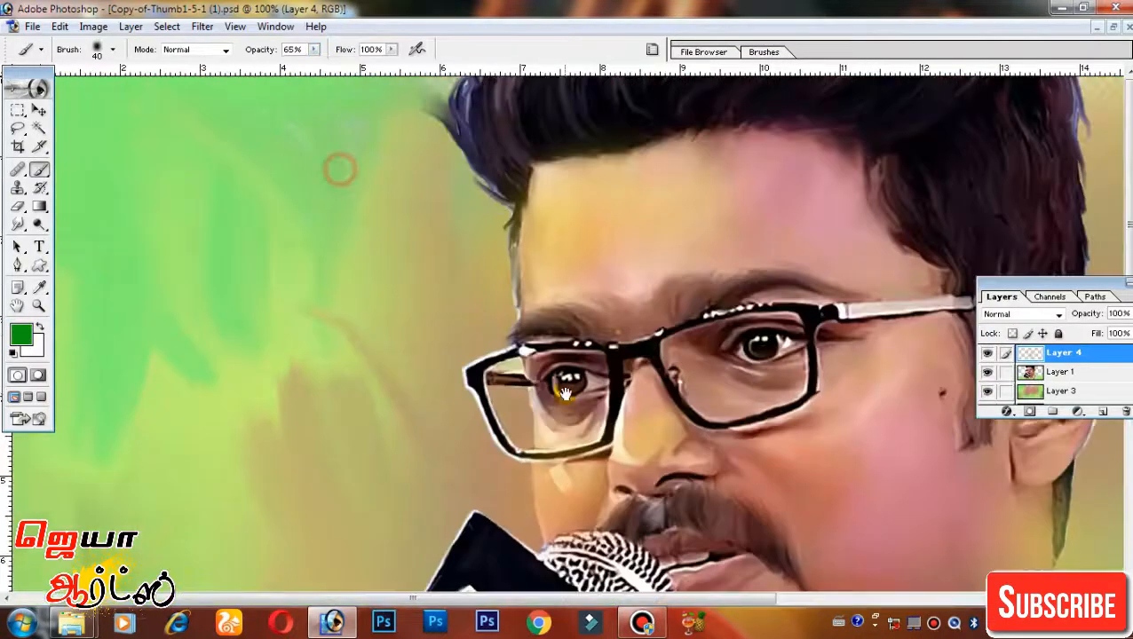
{"action": "left_click_drag", "start_coordinate": [550, 475], "coordinate": [557, 351]}
{"action": "left_click_drag", "start_coordinate": [532, 263], "coordinate": [540, 297]}
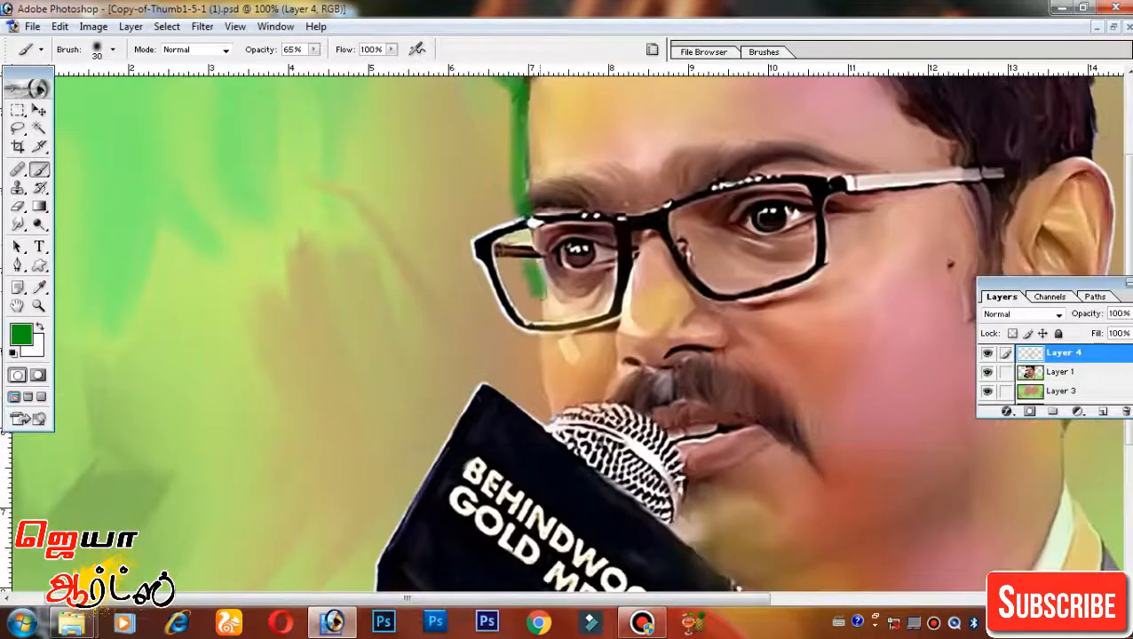
{"action": "left_click_drag", "start_coordinate": [541, 355], "coordinate": [560, 293]}
{"action": "left_click_drag", "start_coordinate": [553, 289], "coordinate": [564, 346]}
Undo the dark green strokes along the face edge
{"action": "key", "text": "ctrl+minus"}
{"action": "key", "text": "ctrl+minus"}
{"action": "key", "text": "ctrl+alt+z"}
{"action": "key", "text": "ctrl+alt+z"}
{"action": "key", "text": "ctrl+alt+z"}
{"action": "key", "text": "ctrl+alt+z"}
Set the blending mode of the tint layer, Layer 4, to Color
{"action": "key", "text": "ctrl+plus"}
{"action": "left_click_drag", "start_coordinate": [486, 238], "coordinate": [530, 365]}
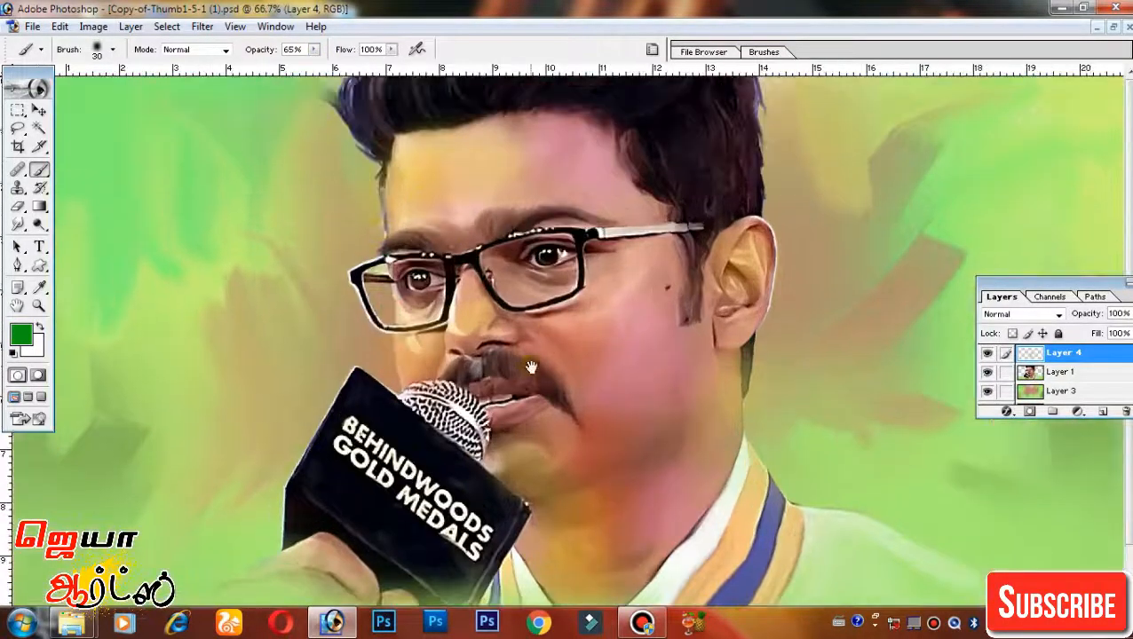
{"action": "left_click", "coordinate": [1030, 314]}
{"action": "left_click", "coordinate": [1036, 575]}
{"action": "key", "text": "ctrl+minus"}
{"action": "key", "text": "ctrl+minus"}
{"action": "key", "text": "ctrl+plus"}
{"action": "key", "text": "ctrl+plus"}
Shift the hue of Layer 4 with Hue/Saturation so the face tints turn lavender and reddish pink
{"action": "key", "text": "ctrl+u"}
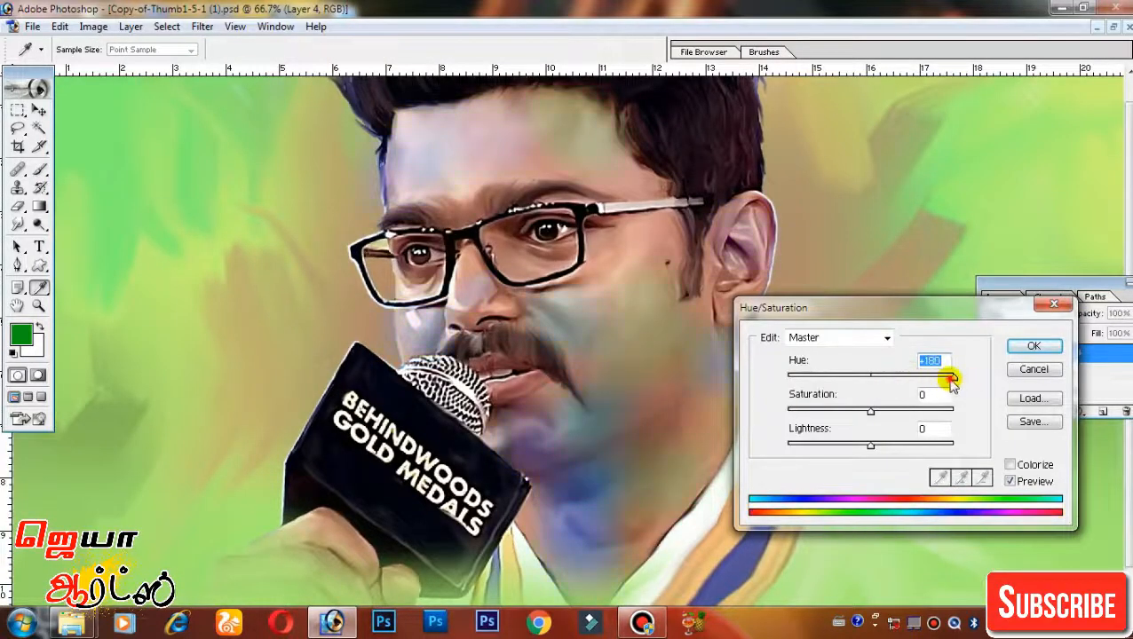
{"action": "key", "text": "ctrl+minus"}
{"action": "key", "text": "ctrl+minus"}
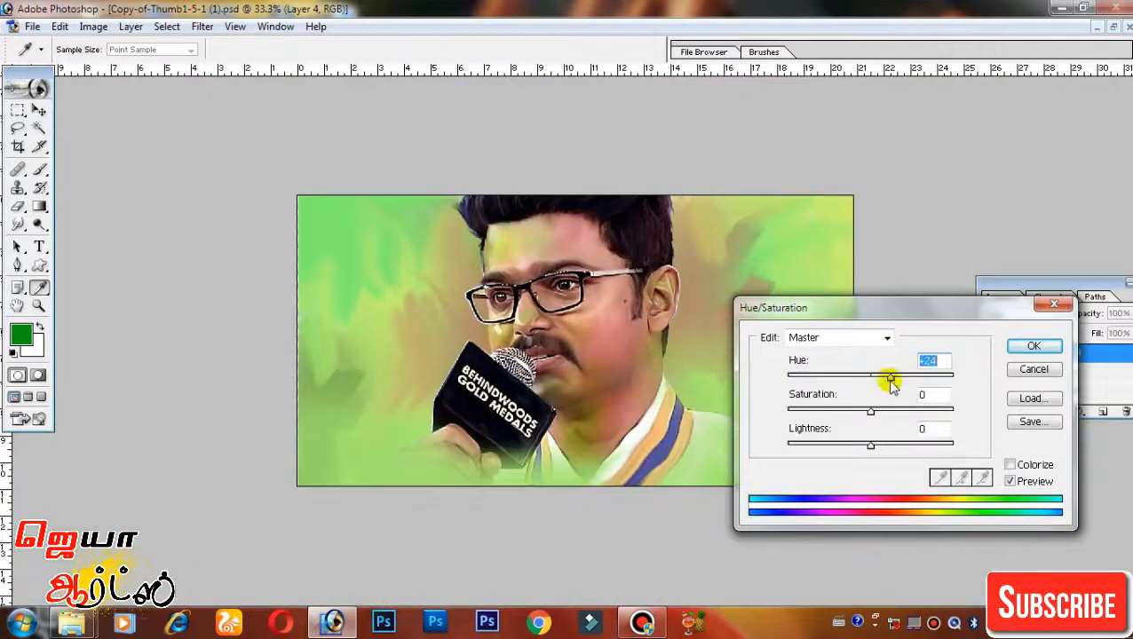
{"action": "left_click", "coordinate": [1031, 346]}
Pick a salmon foreground colour and tint the forehead edge, cheeks and ear with a 90 px brush at 65% opacity
{"action": "key", "text": "ctrl+plus"}
{"action": "key", "text": "ctrl+plus"}
{"action": "key", "text": "ctrl+plus"}
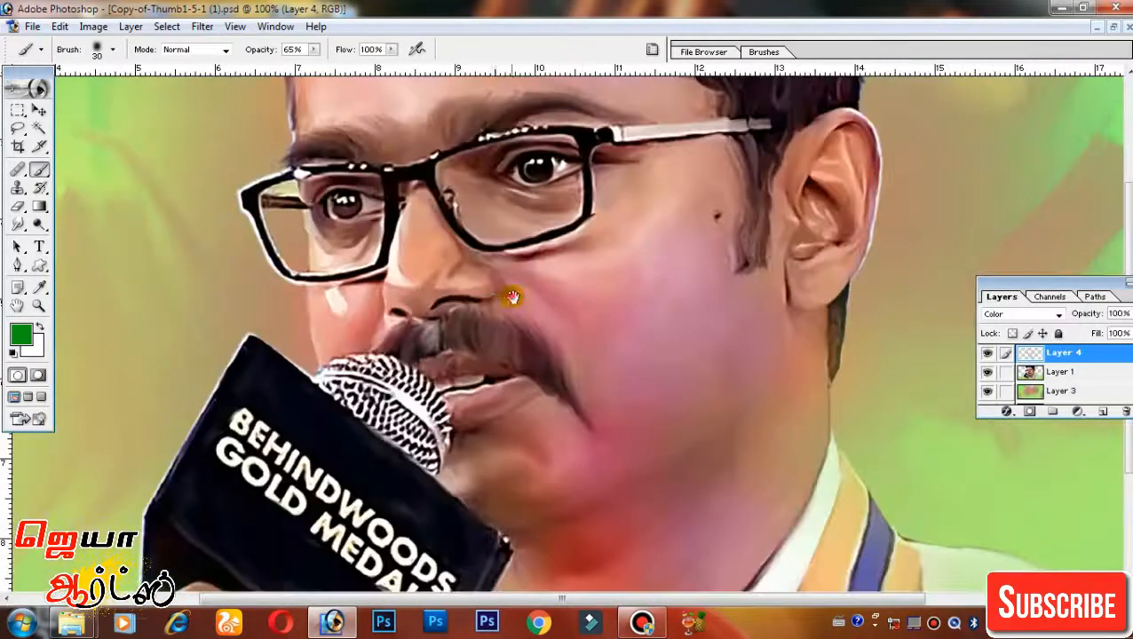
{"action": "left_click_drag", "start_coordinate": [676, 283], "coordinate": [660, 412]}
{"action": "left_click", "coordinate": [23, 332]}
{"action": "left_click", "coordinate": [341, 442]}
{"action": "key", "text": "Return"}
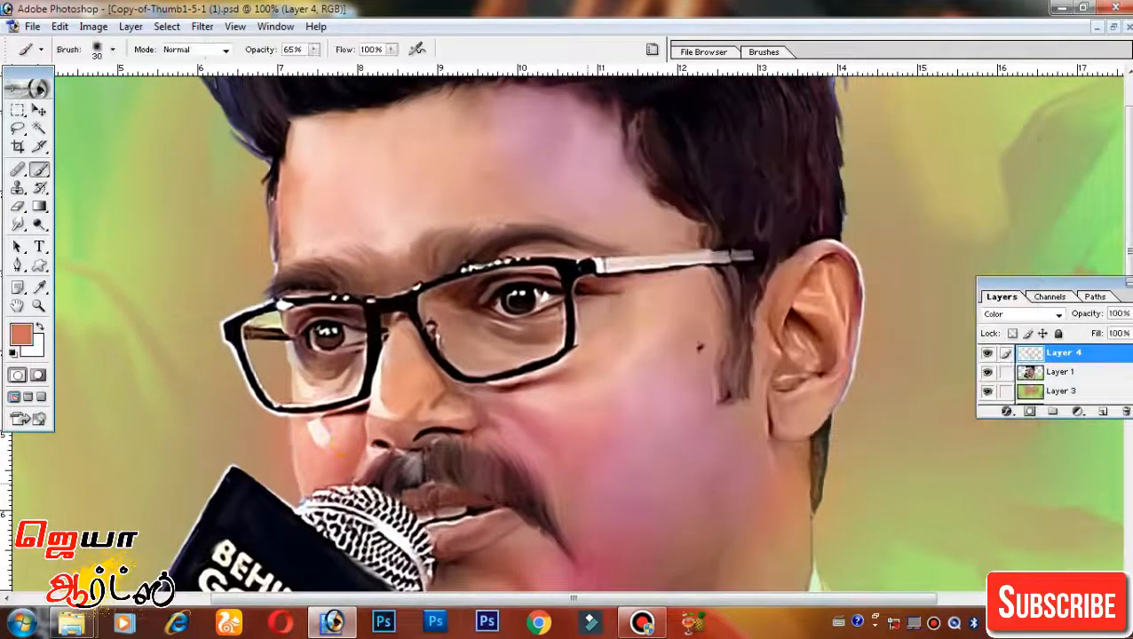
{"action": "left_click_drag", "start_coordinate": [339, 211], "coordinate": [394, 257]}
{"action": "left_click", "coordinate": [394, 257]}
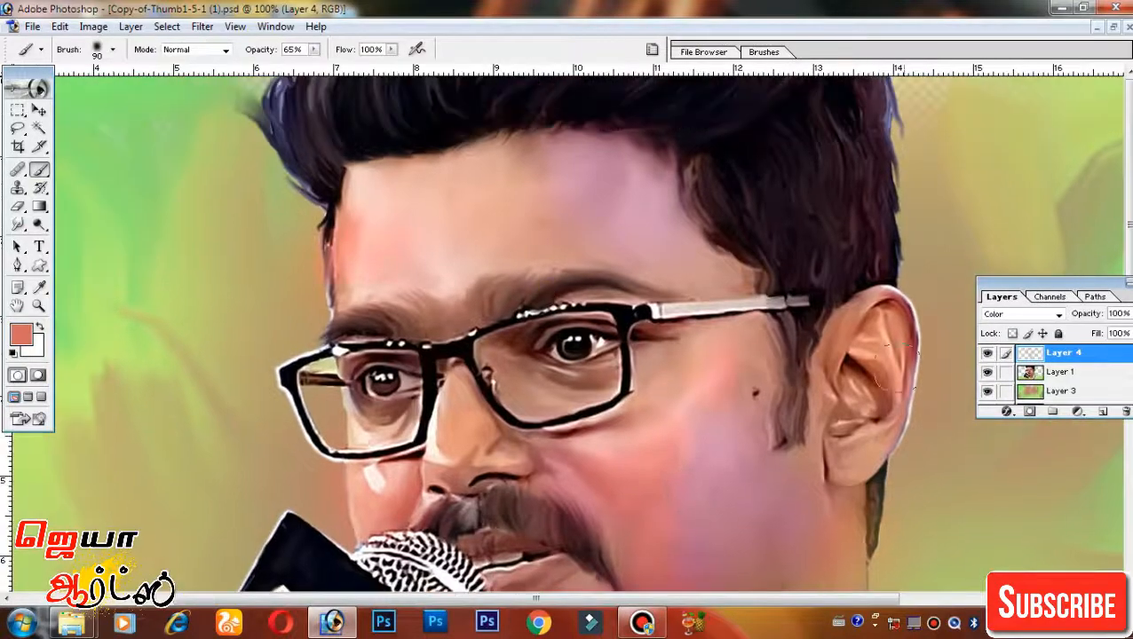
{"action": "left_click_drag", "start_coordinate": [852, 466], "coordinate": [859, 346]}
{"action": "key", "text": "ctrl+minus"}
{"action": "key", "text": "ctrl+minus"}
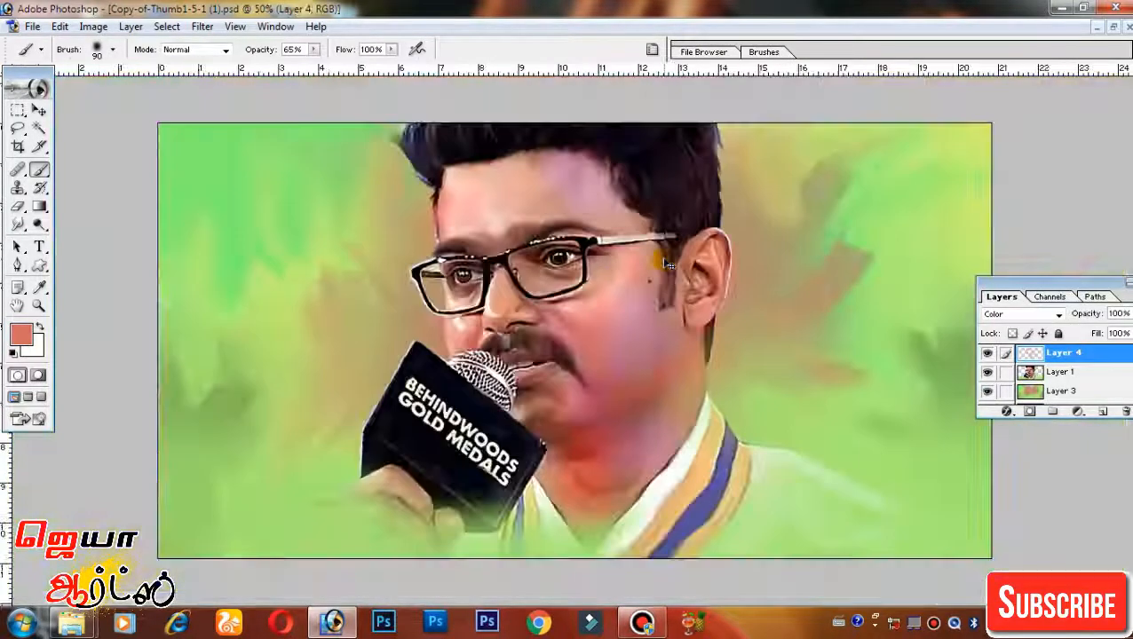
Brush a little more salmon tint down the cheek on the tint layer, Layer 4
{"action": "key", "text": "ctrl+plus"}
{"action": "key", "text": "ctrl+plus"}
{"action": "left_click_drag", "start_coordinate": [535, 216], "coordinate": [607, 391]}
{"action": "key", "text": "ctrl+minus"}
{"action": "key", "text": "ctrl+minus"}
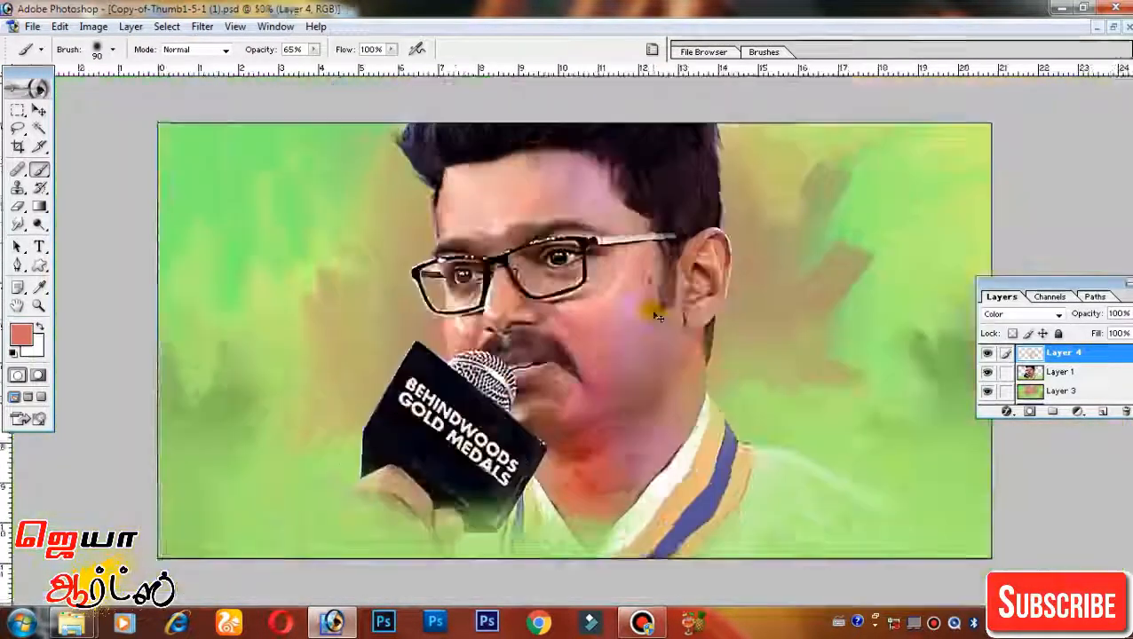
Shift the hue of the smudged background, Layer 3, to -45 with Hue/Saturation
{"action": "key", "text": "ctrl+plus"}
{"action": "left_click", "coordinate": [1032, 393]}
{"action": "key", "text": "ctrl+u"}
{"action": "left_click_drag", "start_coordinate": [870, 376], "coordinate": [825, 391]}
{"action": "key", "text": "ctrl+minus"}
{"action": "key", "text": "ctrl+plus"}
{"action": "key", "text": "Escape"}
{"action": "key", "text": "ctrl+minus"}
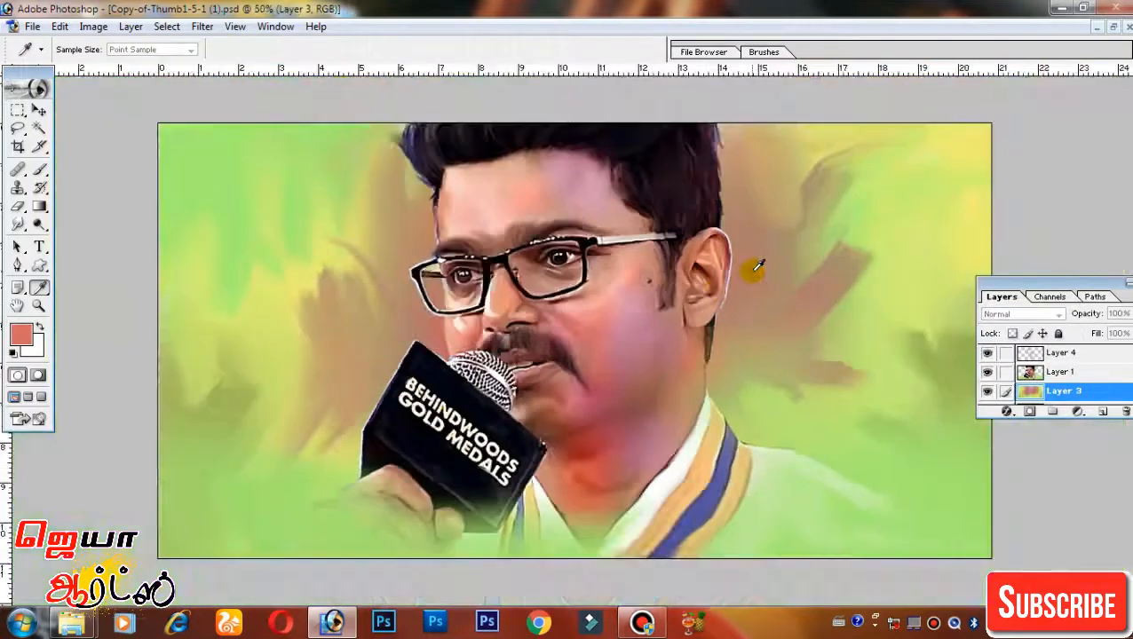
{"action": "key", "text": "ctrl+plus"}
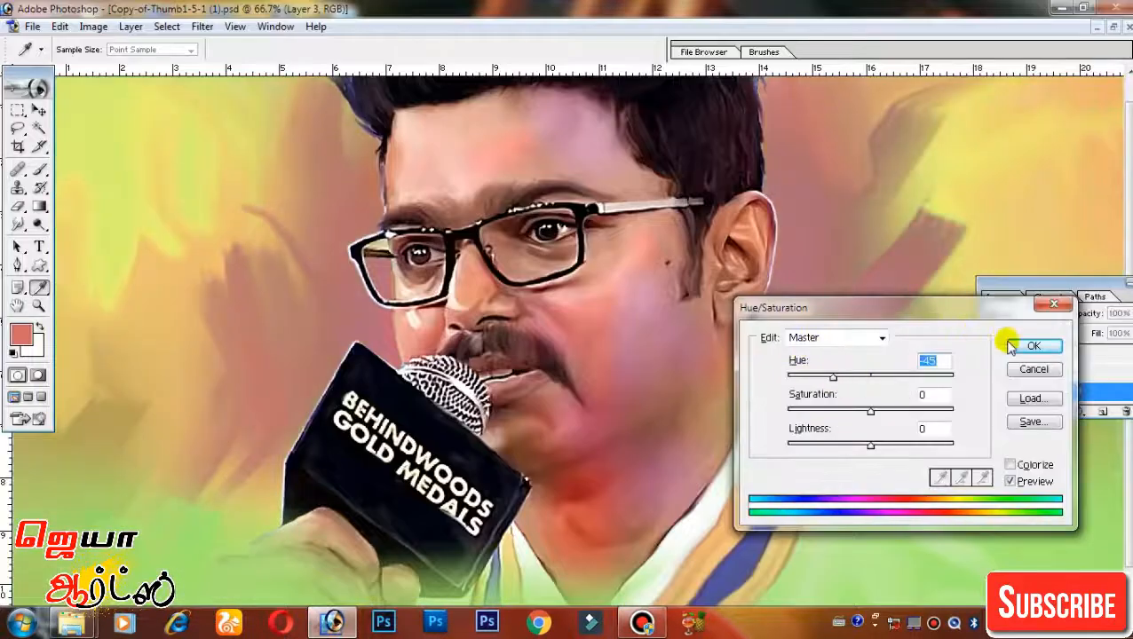
{"action": "left_click", "coordinate": [1013, 347]}
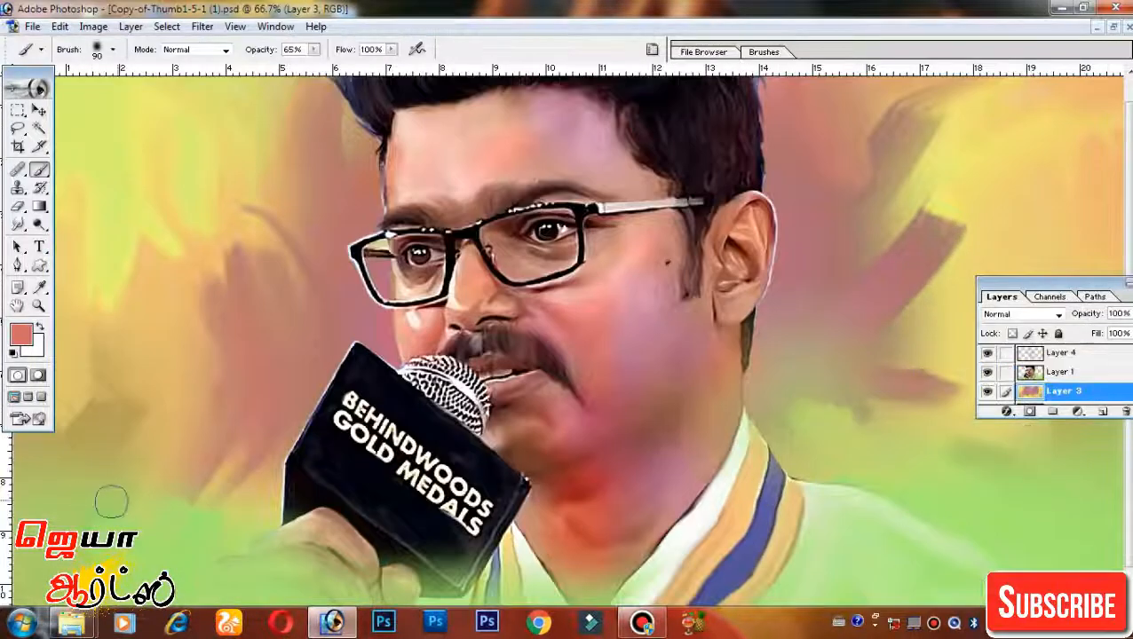
Merge the tint layer into the portrait layer and place a copy of it in the collage jeya arts.psd from the Pictures library
{"action": "left_click_drag", "start_coordinate": [18, 224], "coordinate": [85, 254]}
{"action": "left_click", "coordinate": [1036, 354]}
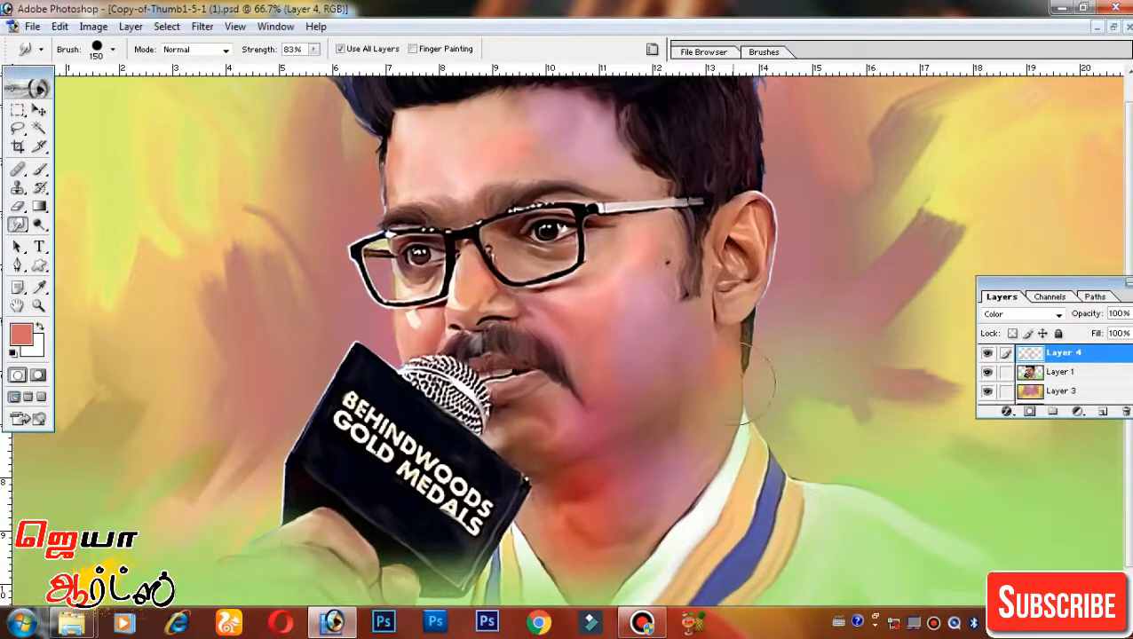
{"action": "left_click", "coordinate": [33, 27]}
{"action": "left_click", "coordinate": [71, 623]}
{"action": "left_click", "coordinate": [293, 537]}
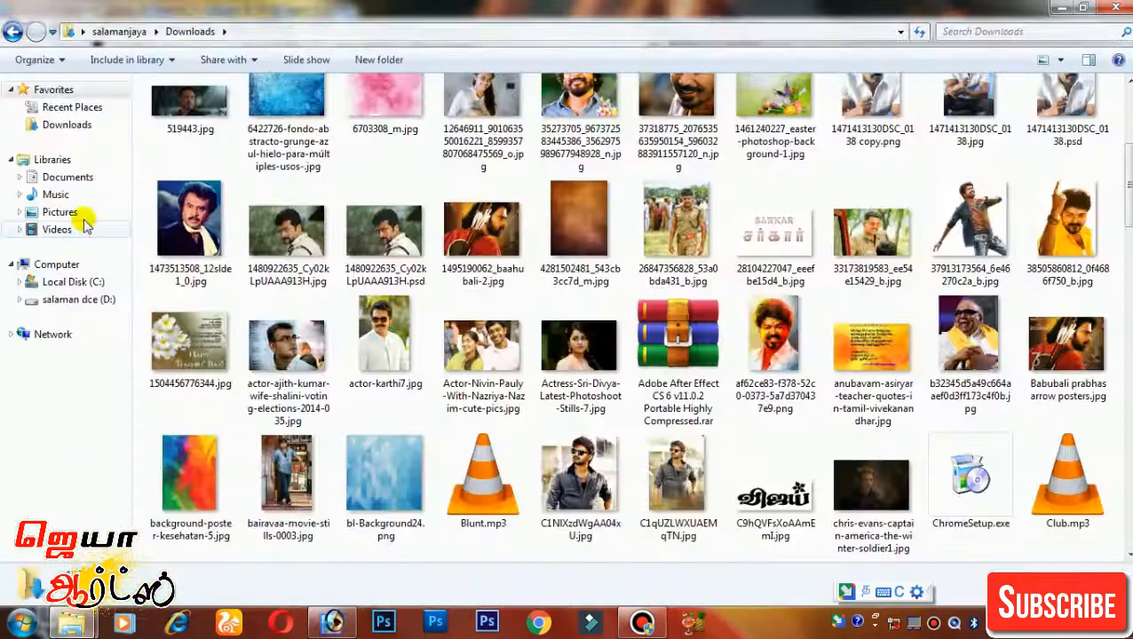
{"action": "left_click", "coordinate": [60, 216]}
{"action": "double_click", "coordinate": [702, 321]}
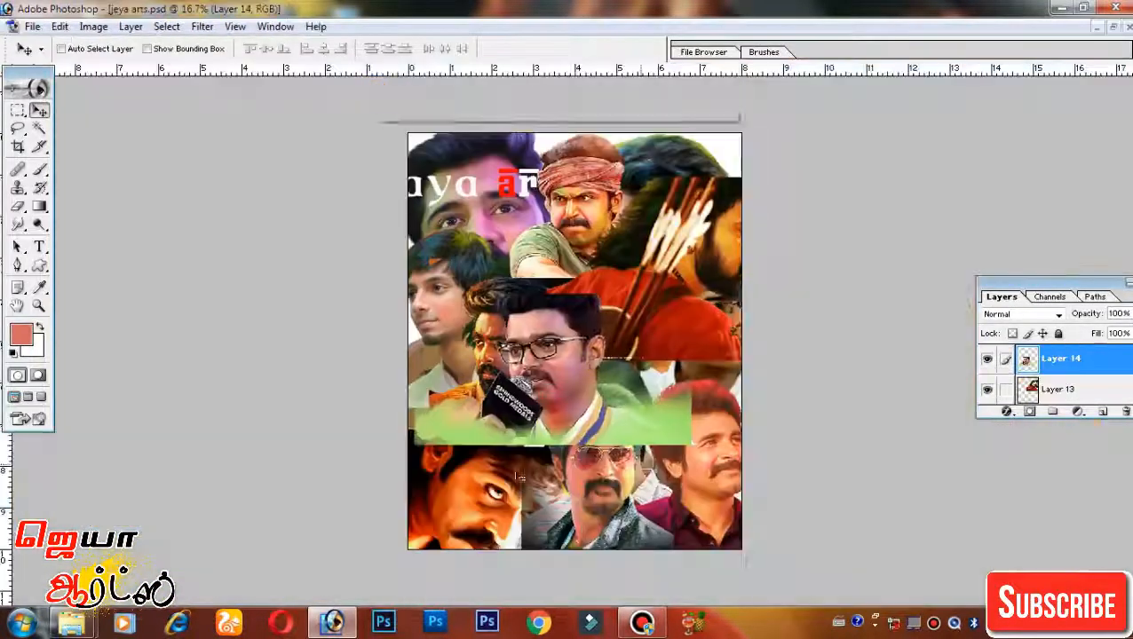
Save the collage over the existing jeya arts.psd in Photoshop format and close it
{"action": "key", "text": "ctrl+shift+s"}
{"action": "left_click", "coordinate": [954, 345]}
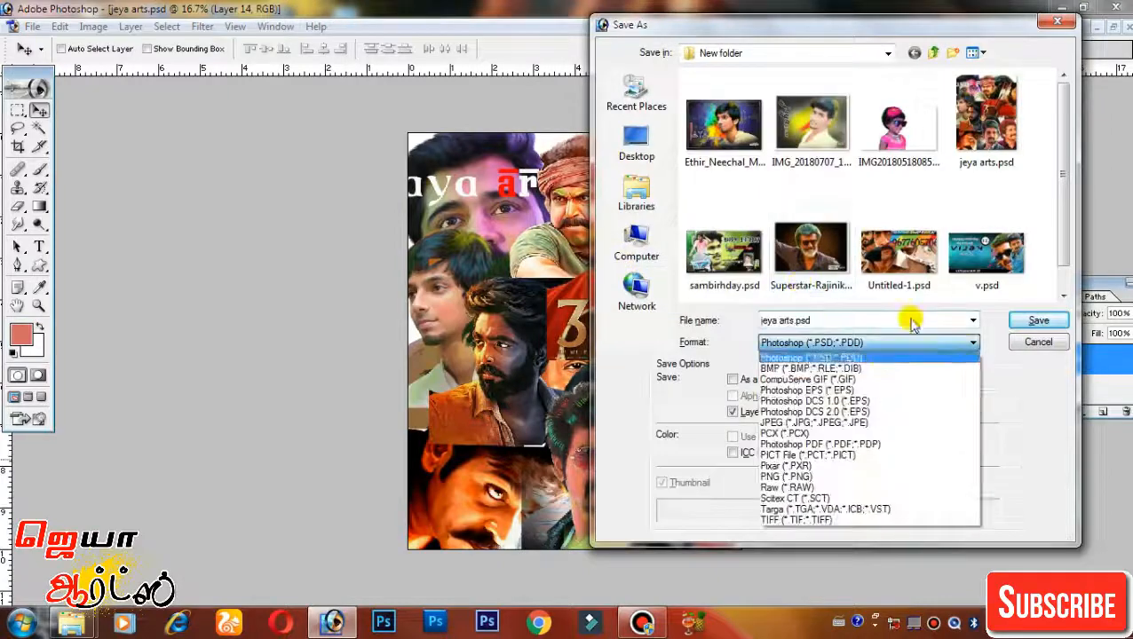
{"action": "left_click", "coordinate": [985, 124]}
{"action": "left_click", "coordinate": [1043, 320]}
{"action": "left_click", "coordinate": [679, 190]}
{"action": "left_click", "coordinate": [1125, 27]}
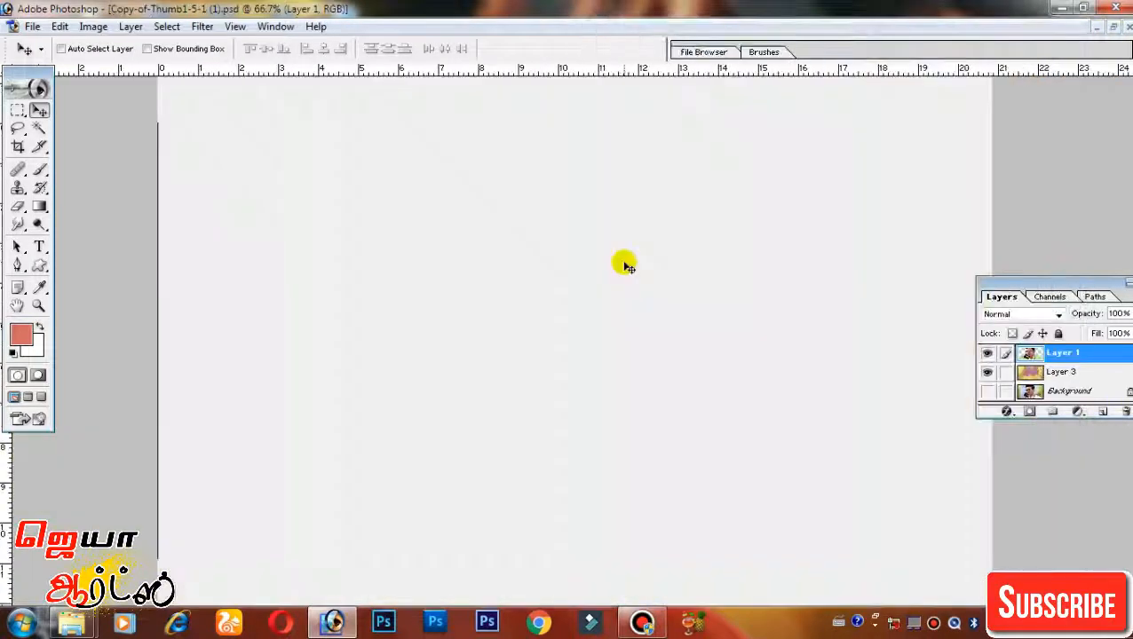
Merge the portrait into the background Layer 3 and crop away a strip of background on both sides of the man
{"action": "key", "text": "c"}
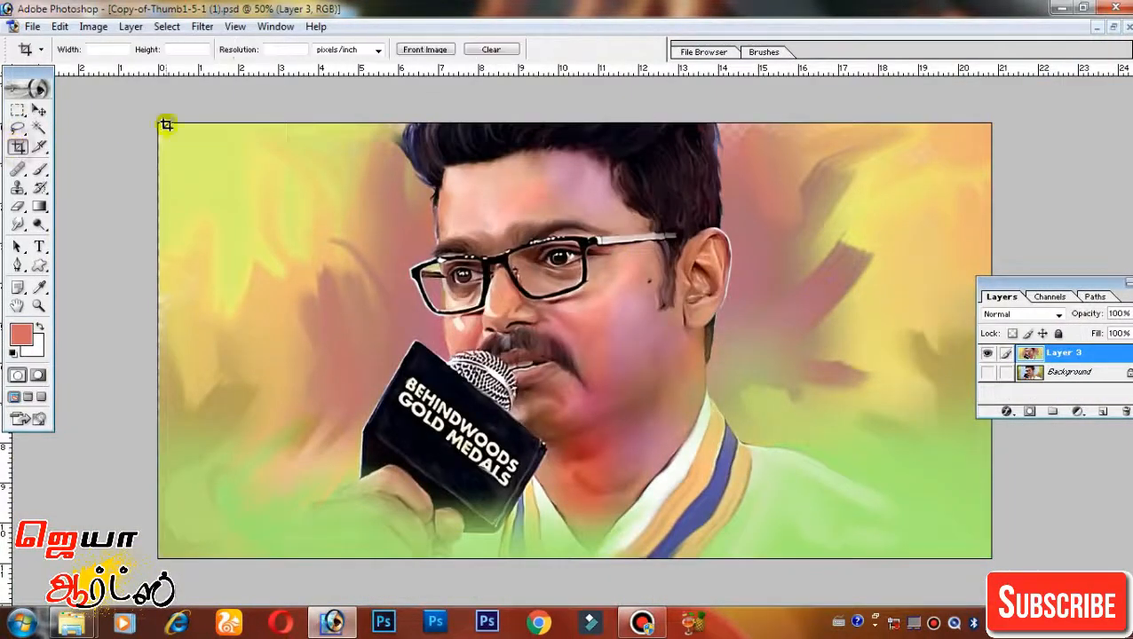
{"action": "left_click_drag", "start_coordinate": [604, 509], "coordinate": [867, 589]}
{"action": "key", "text": "Return"}
{"action": "key", "text": "ctrl+plus"}
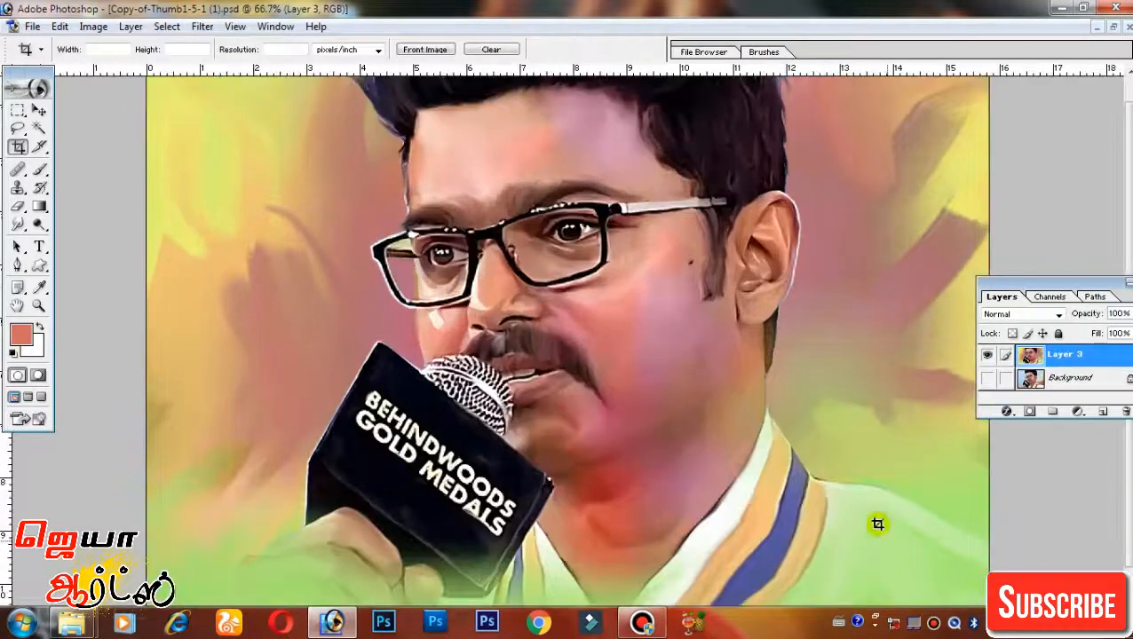
Bring the jaya arts text layer from jeya arts.psd into the portrait document
{"action": "left_click", "coordinate": [39, 246]}
{"action": "key", "text": "ctrl+j"}
{"action": "key", "text": "ctrl+plus"}
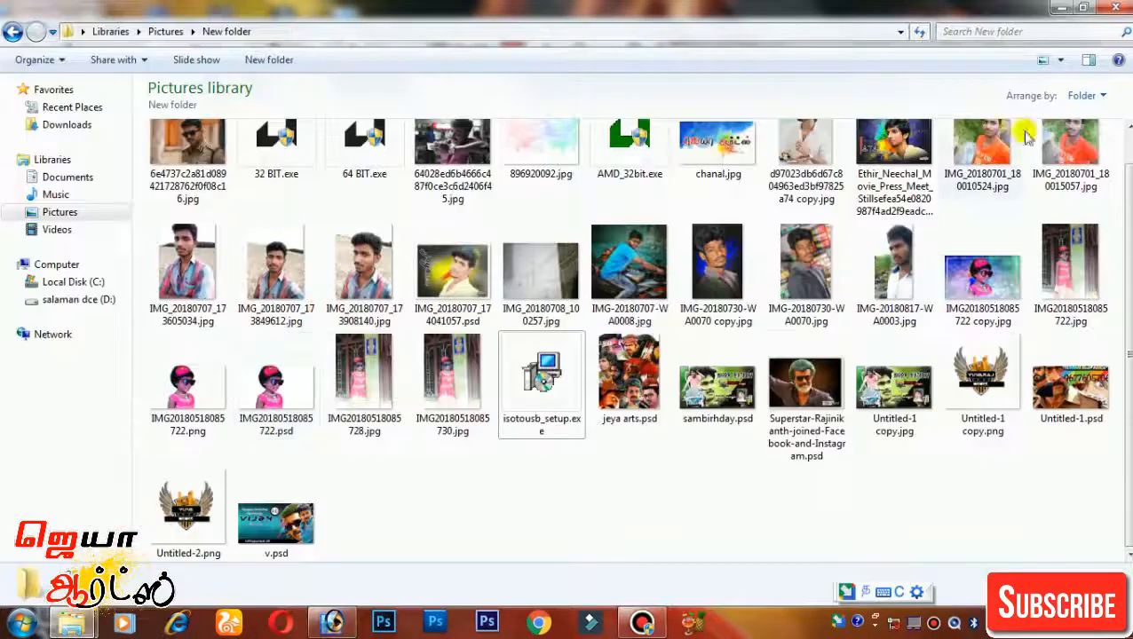
{"action": "left_click_drag", "start_coordinate": [630, 377], "coordinate": [333, 494]}
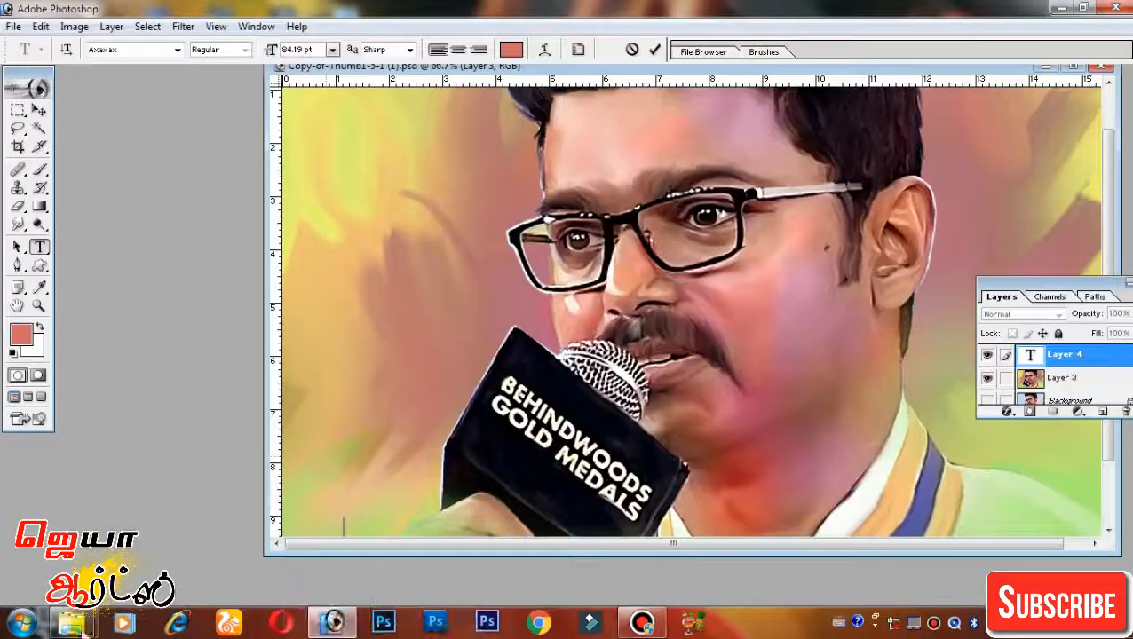
{"action": "mouse_move", "coordinate": [77, 625]}
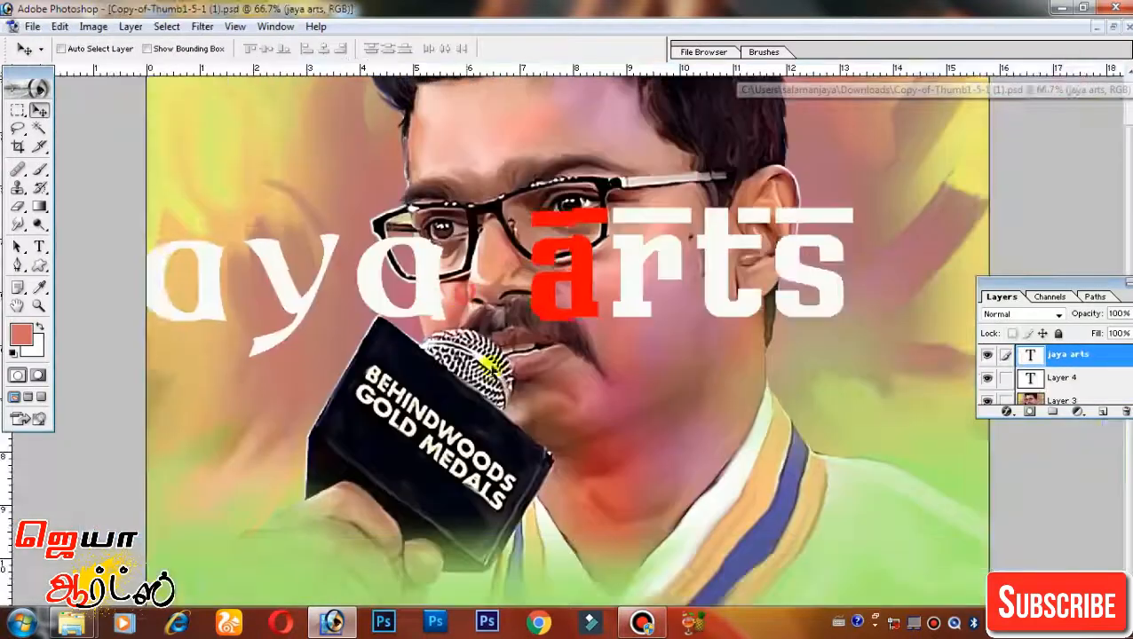
Scale down the jaya arts text and place it in the lower left corner of the portrait
{"action": "key", "text": "ctrl+minus"}
{"action": "key", "text": "ctrl+t"}
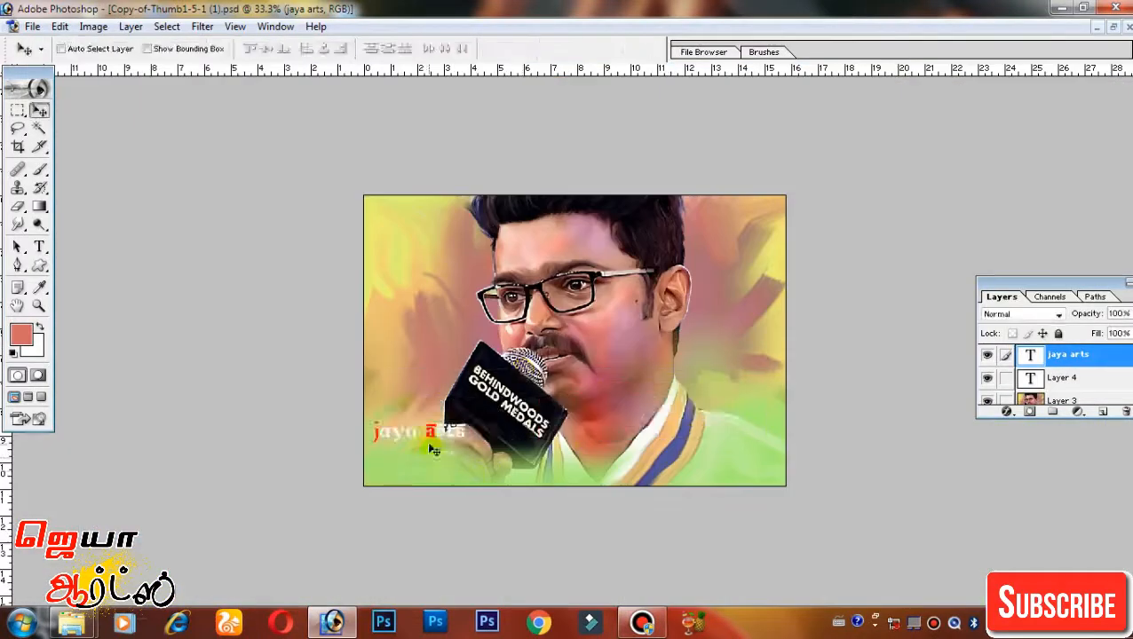
{"action": "key", "text": "ctrl+plus"}
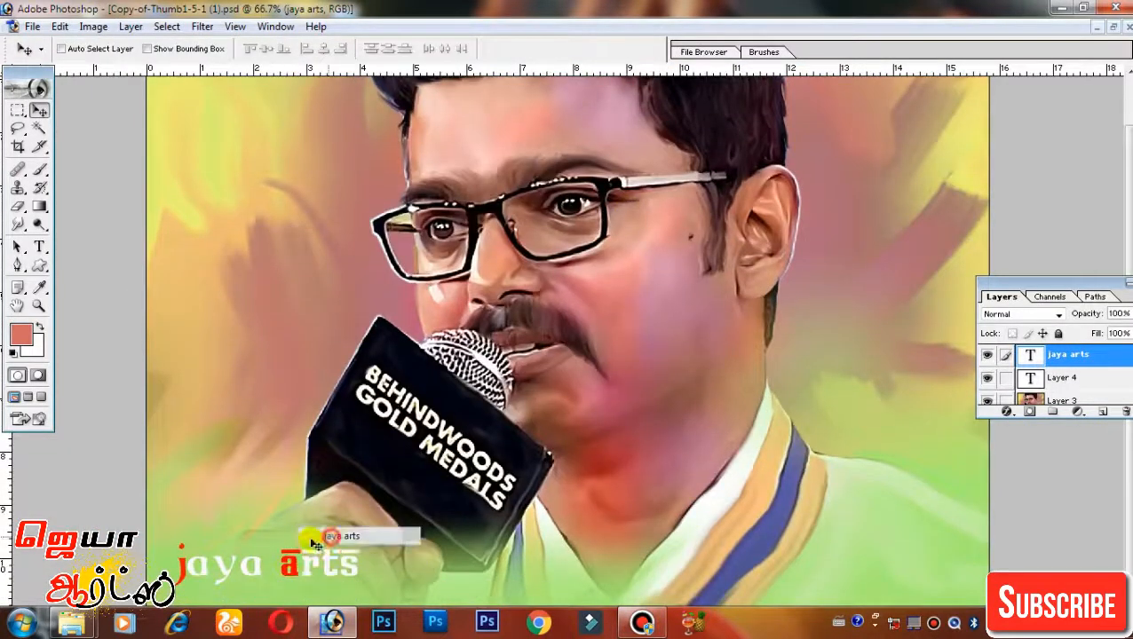
{"action": "left_click_drag", "start_coordinate": [312, 543], "coordinate": [291, 594]}
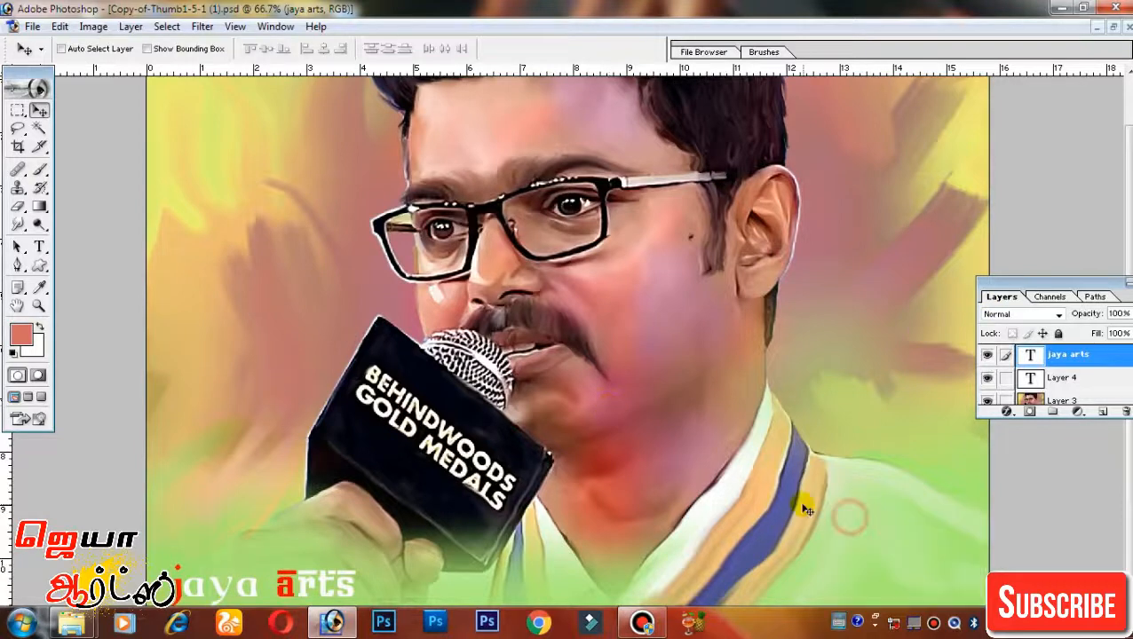
Add a Stroke layer style in near-black 070606 to the jaya arts text
{"action": "left_click", "coordinate": [1007, 411]}
{"action": "left_click", "coordinate": [1034, 391]}
{"action": "left_click", "coordinate": [849, 278]}
{"action": "left_click", "coordinate": [642, 388]}
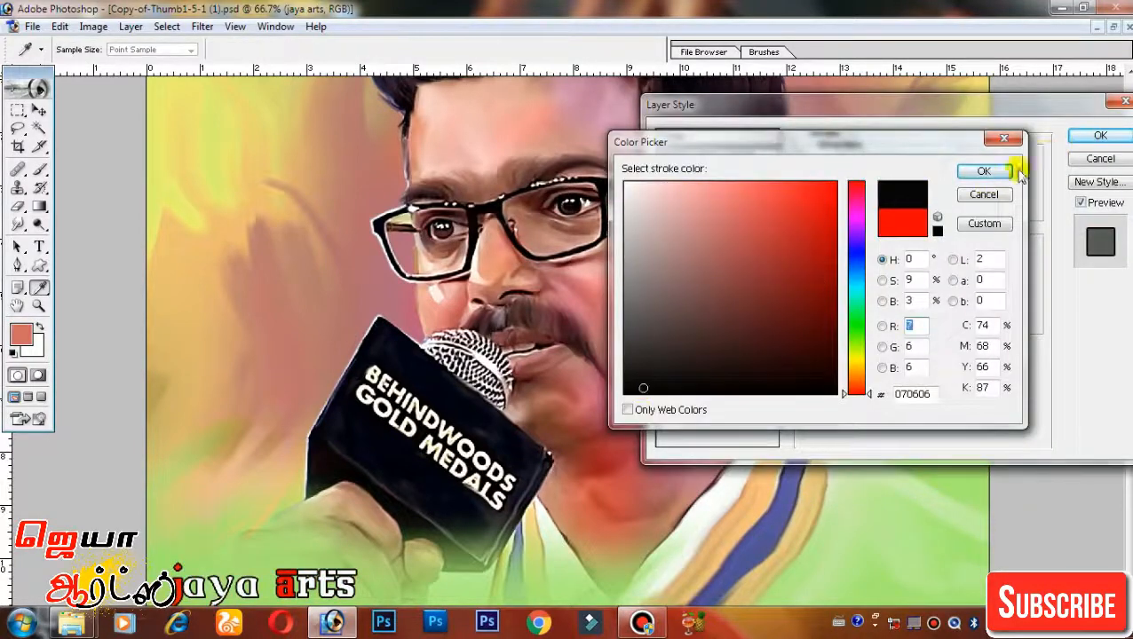
{"action": "left_click", "coordinate": [1012, 171]}
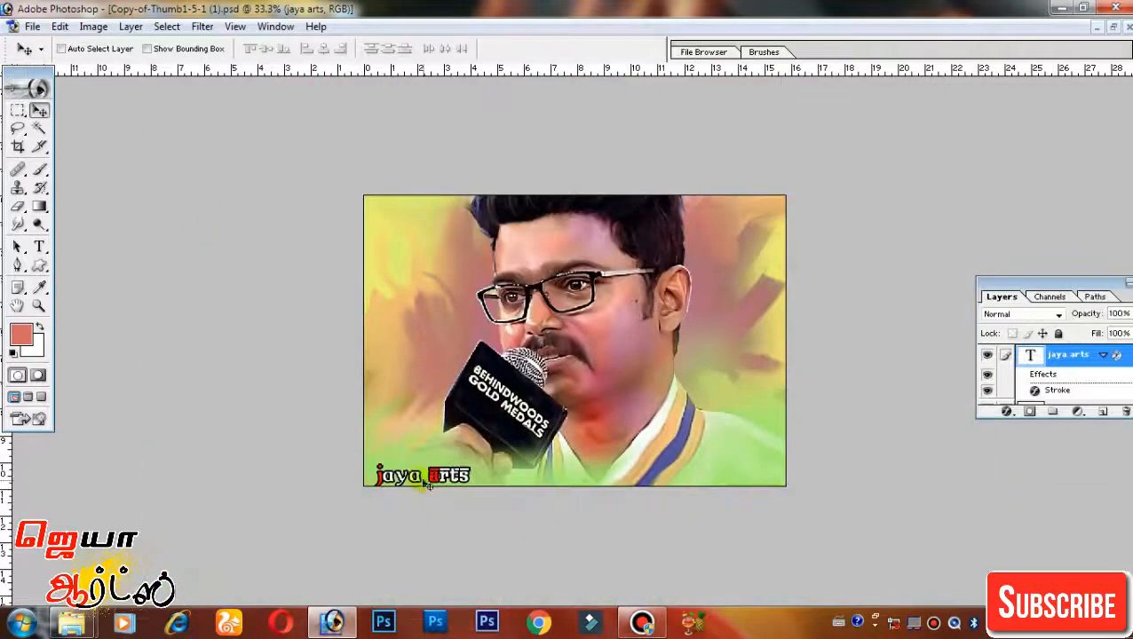
Reposition the jaya arts text slightly above the lower edge and scale it down a little more
{"action": "left_click_drag", "start_coordinate": [429, 484], "coordinate": [426, 475]}
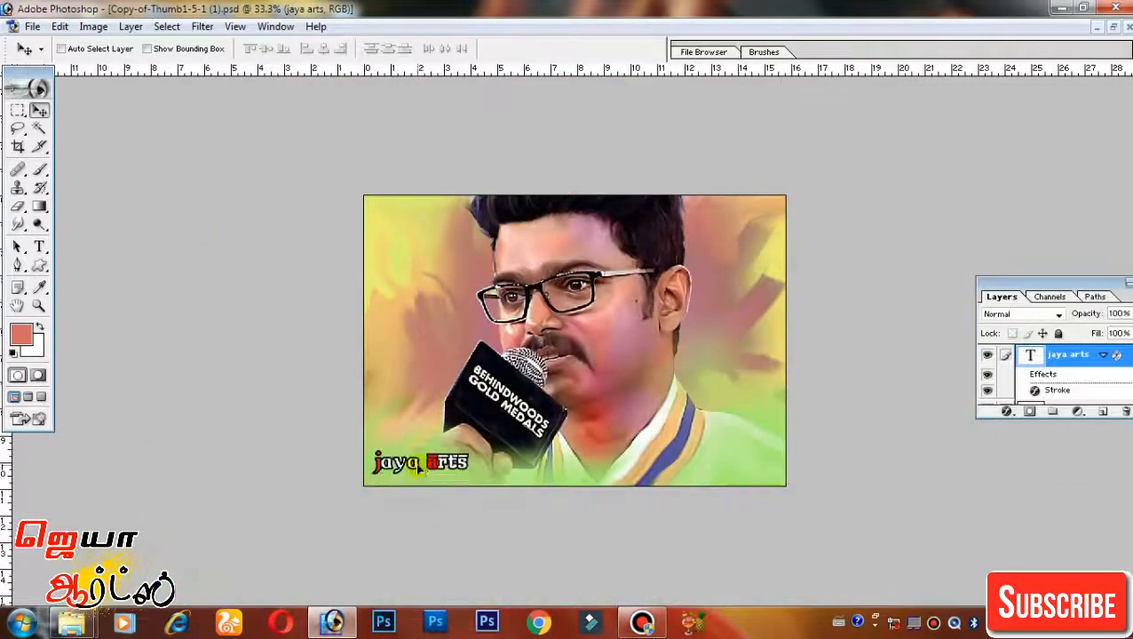
{"action": "key", "text": "ctrl+t"}
{"action": "key", "text": "Return"}
{"action": "key", "text": "ctrl+plus"}
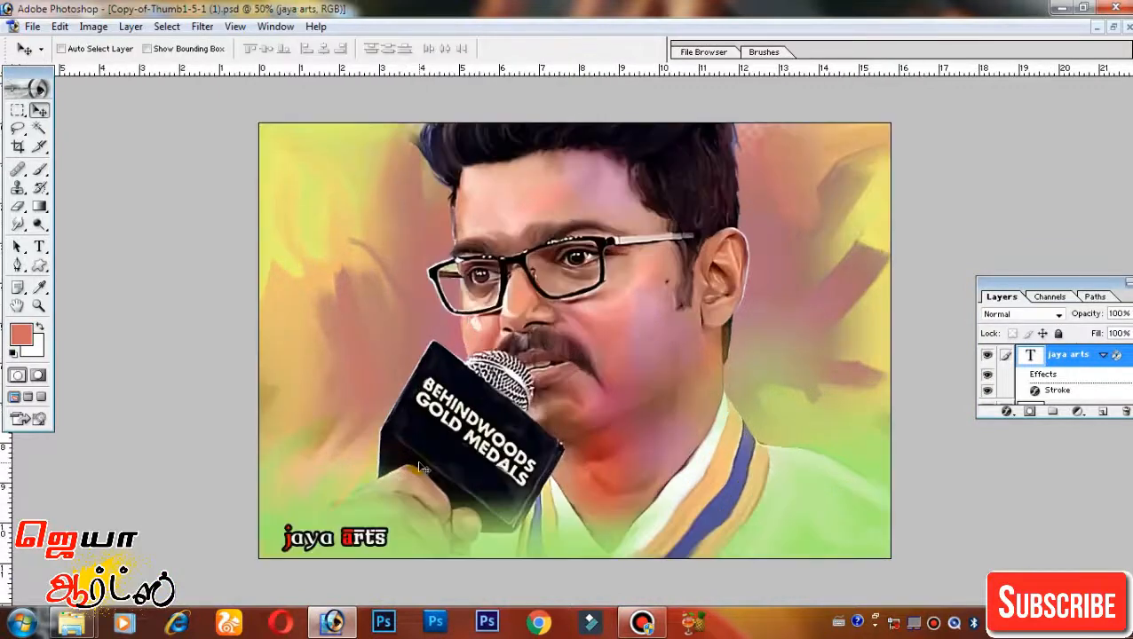
Add a new layer above the text and set the brush size to 500 px
{"action": "left_click", "coordinate": [1102, 411]}
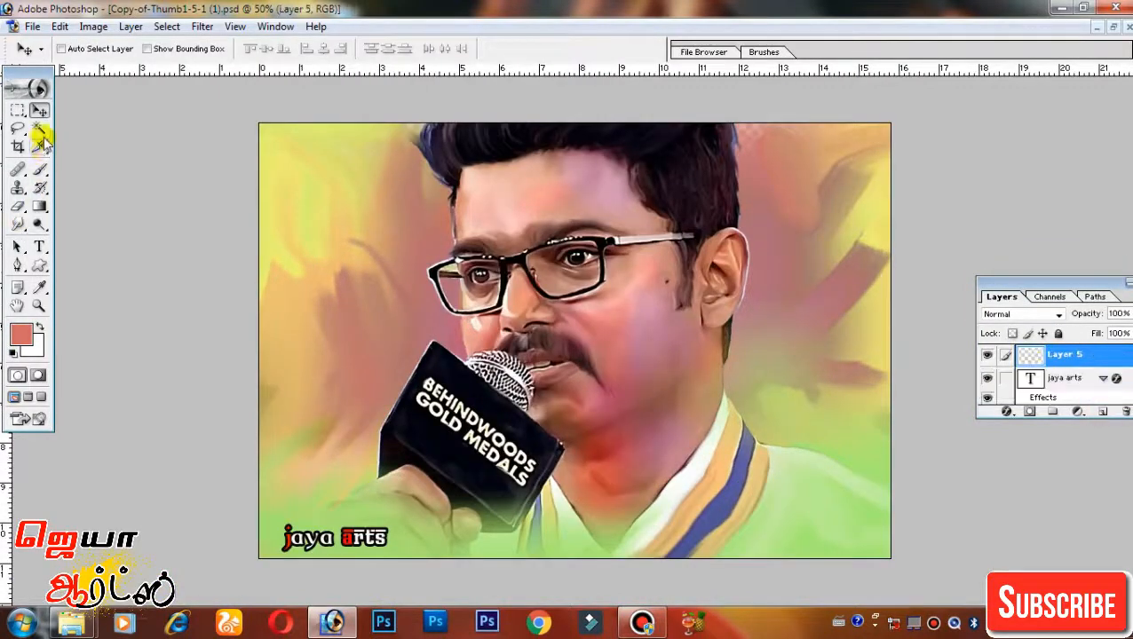
{"action": "left_click", "coordinate": [39, 168]}
{"action": "right_click", "coordinate": [376, 320]}
{"action": "left_click_drag", "start_coordinate": [463, 354], "coordinate": [397, 353]}
{"action": "key", "text": "Return"}
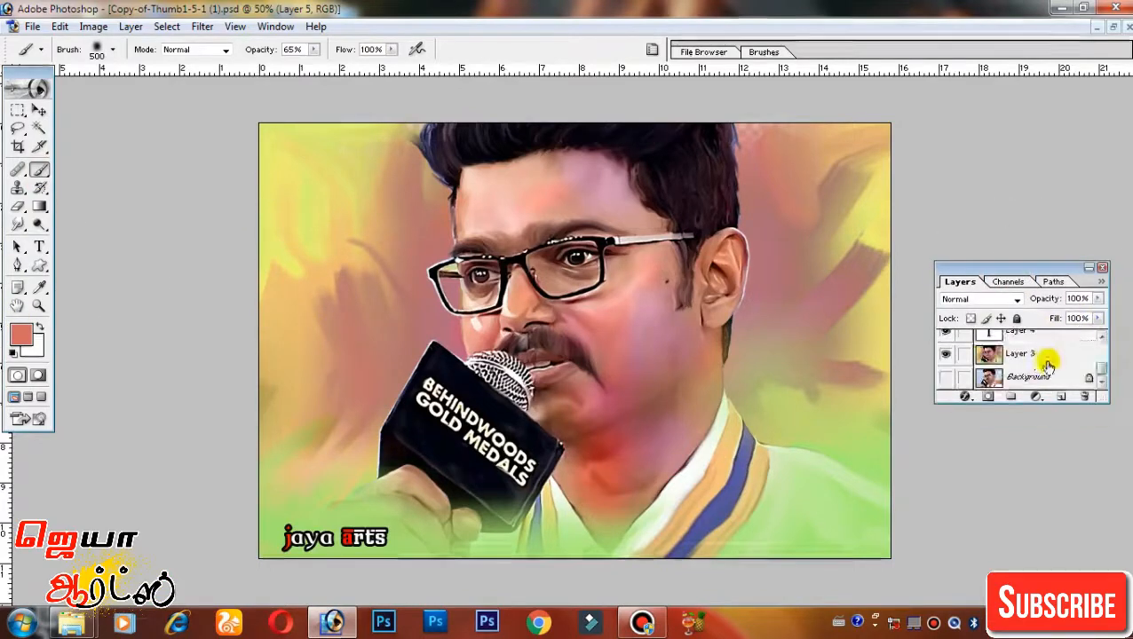
Raise the contrast of Layer 3 with Curves, mapping input 232 to output 255 and pulling the black point slightly inward
{"action": "left_click", "coordinate": [1037, 355]}
{"action": "key", "text": "ctrl+m"}
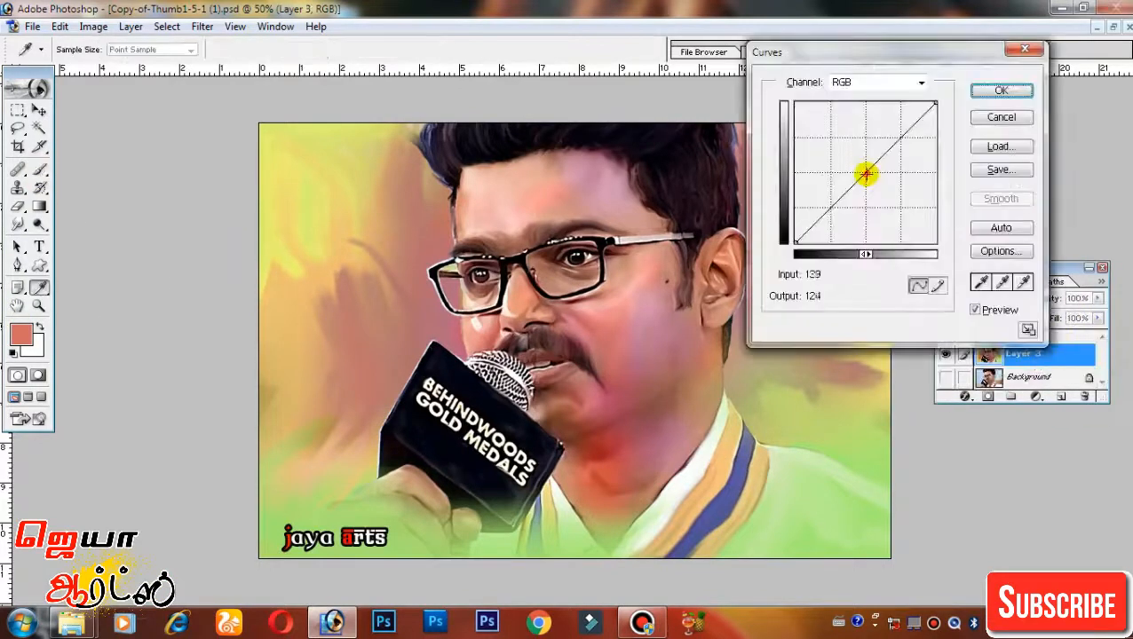
{"action": "left_click_drag", "start_coordinate": [868, 172], "coordinate": [864, 174]}
{"action": "left_click_drag", "start_coordinate": [936, 105], "coordinate": [924, 102]}
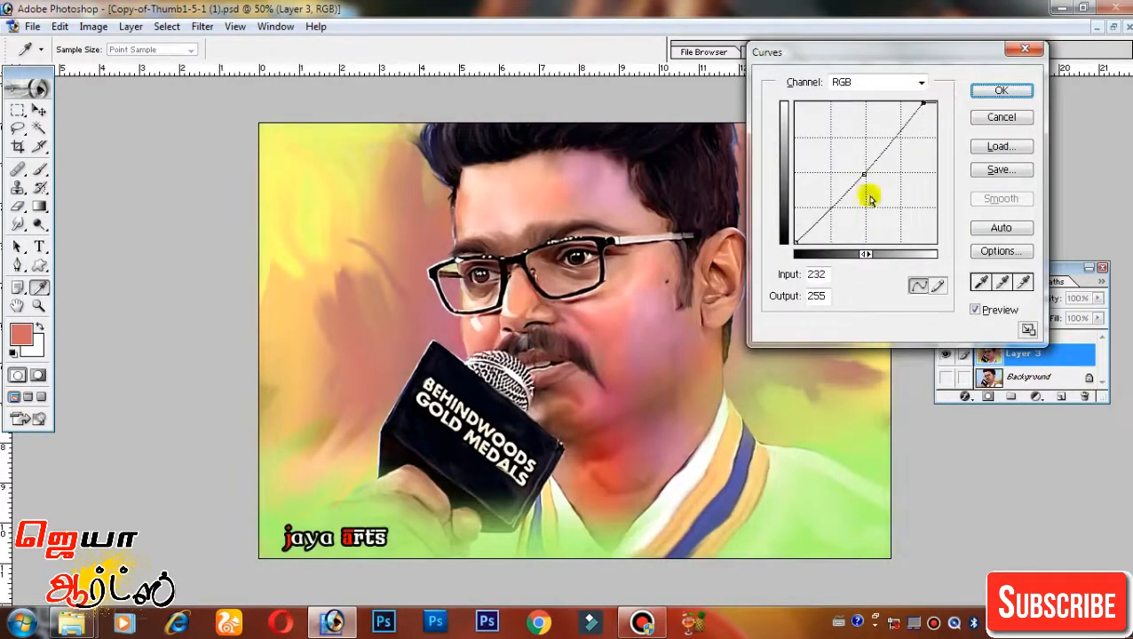
{"action": "left_click_drag", "start_coordinate": [796, 242], "coordinate": [800, 242]}
{"action": "left_click", "coordinate": [1003, 91]}
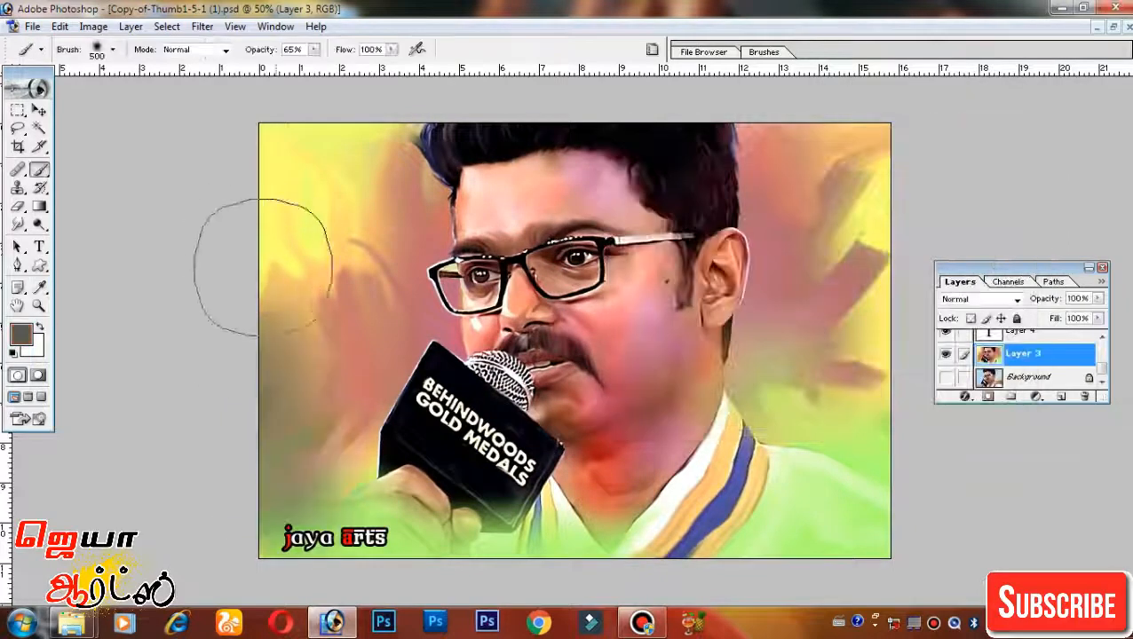
Darken the outer edges of Layer 3 with a near-black 500 px brush at 30% opacity
{"action": "key", "text": "z"}
{"action": "left_click", "coordinate": [39, 168]}
{"action": "left_click", "coordinate": [313, 50]}
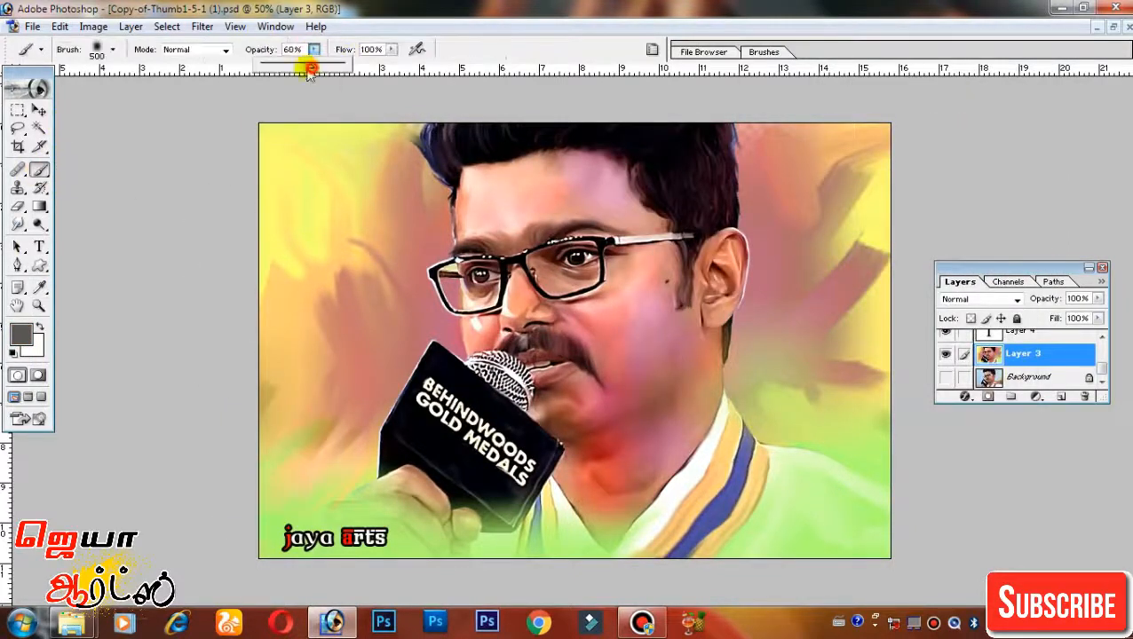
{"action": "left_click_drag", "start_coordinate": [307, 70], "coordinate": [286, 70]}
{"action": "left_click", "coordinate": [19, 334]}
{"action": "left_click", "coordinate": [638, 373]}
{"action": "left_click", "coordinate": [984, 169]}
{"action": "mouse_move", "coordinate": [229, 502]}
{"action": "left_mouse_down"}
{"action": "mouse_move", "coordinate": [313, 549]}
{"action": "mouse_move", "coordinate": [776, 544]}
{"action": "mouse_move", "coordinate": [835, 140]}
{"action": "mouse_move", "coordinate": [317, 122]}
{"action": "mouse_move", "coordinate": [307, 549]}
{"action": "left_mouse_up"}
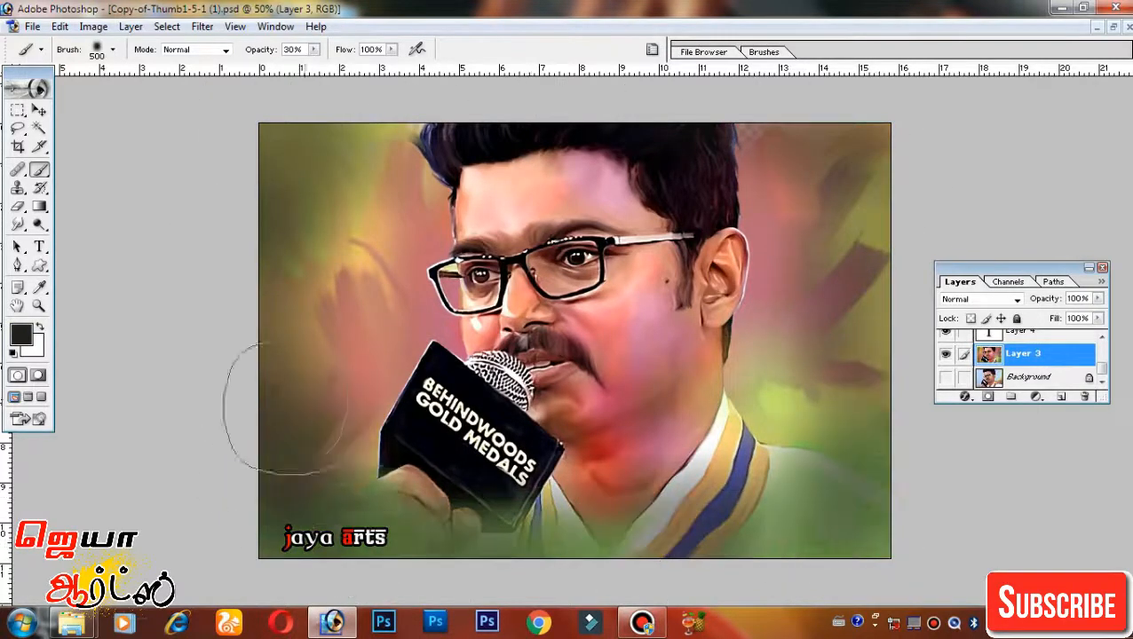
Nudge the jaya arts text slightly closer to the left edge of the portrait
{"action": "key", "text": "v"}
{"action": "left_click", "coordinate": [358, 539], "text": "ctrl"}
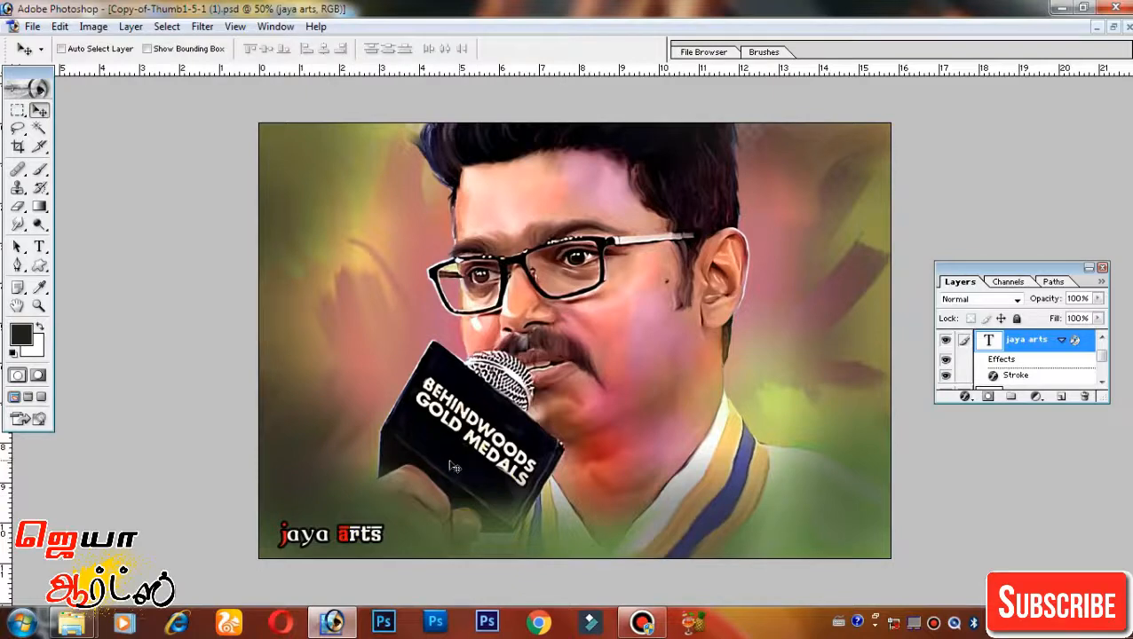
{"action": "key", "text": "ctrl+shift+s"}
{"action": "key", "text": "Escape"}
Fill a rectangle around the jaya arts text with the dark foreground colour on a new layer beneath the text
{"action": "left_click", "coordinate": [16, 110]}
{"action": "left_click_drag", "start_coordinate": [274, 520], "coordinate": [399, 551]}
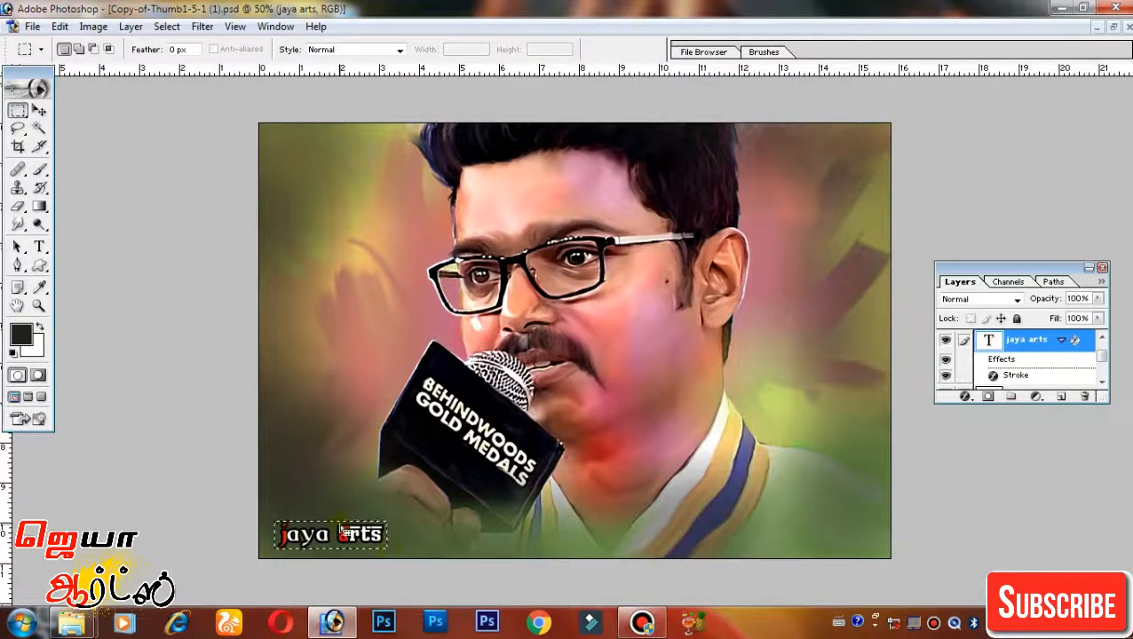
{"action": "key", "text": "ctrl+shift+n"}
{"action": "key", "text": "Return"}
{"action": "key", "text": "alt+BackSpace"}
{"action": "key", "text": "ctrl+d"}
{"action": "key", "text": "ctrl+["}
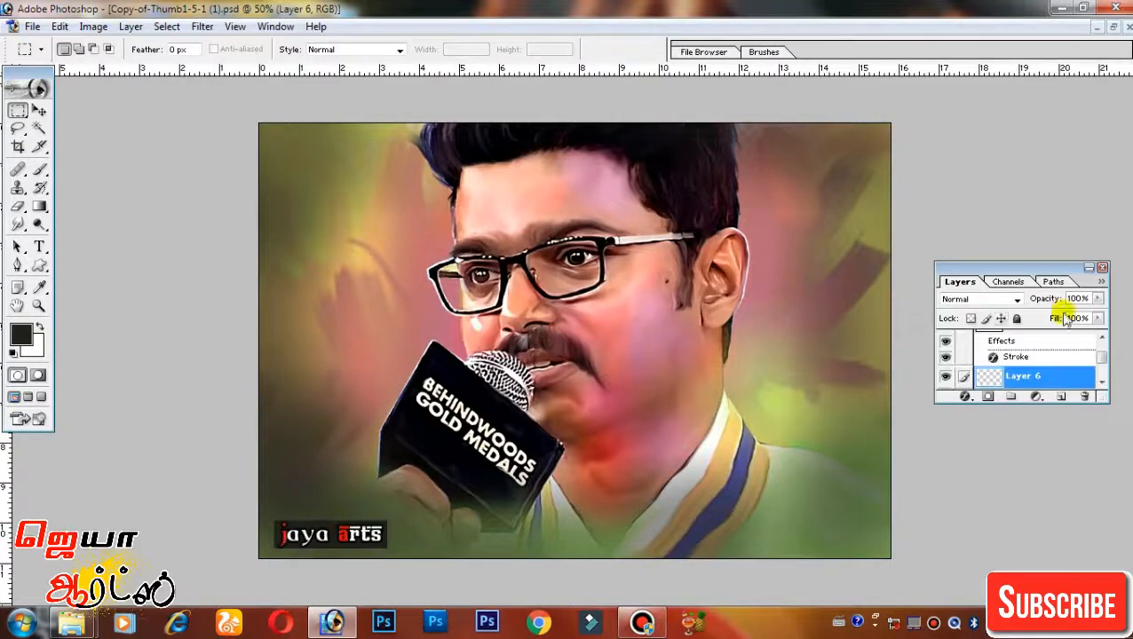
Add a thin yellow E3F103 Stroke layer style to the dark rectangle behind the text
{"action": "left_click", "coordinate": [964, 396]}
{"action": "left_click", "coordinate": [992, 593]}
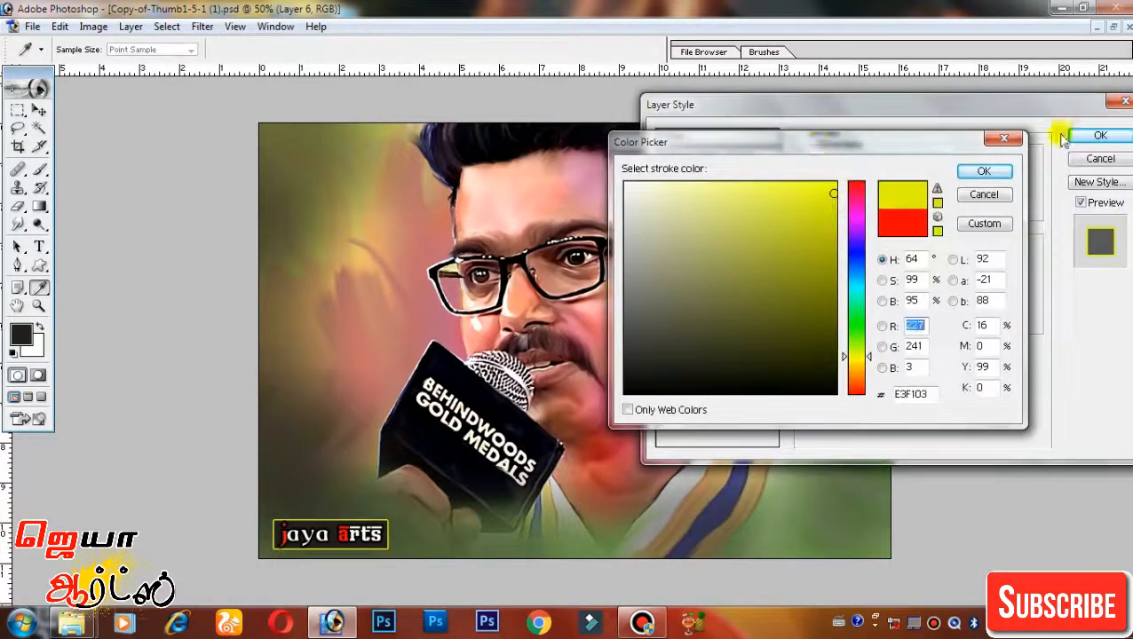
{"action": "left_click", "coordinate": [984, 170]}
{"action": "left_click_drag", "start_coordinate": [871, 161], "coordinate": [862, 161]}
{"action": "left_click", "coordinate": [1091, 135]}
Save a JPEG copy of the portrait in the digital painting folder on drive D
{"action": "key", "text": "ctrl+shift+s"}
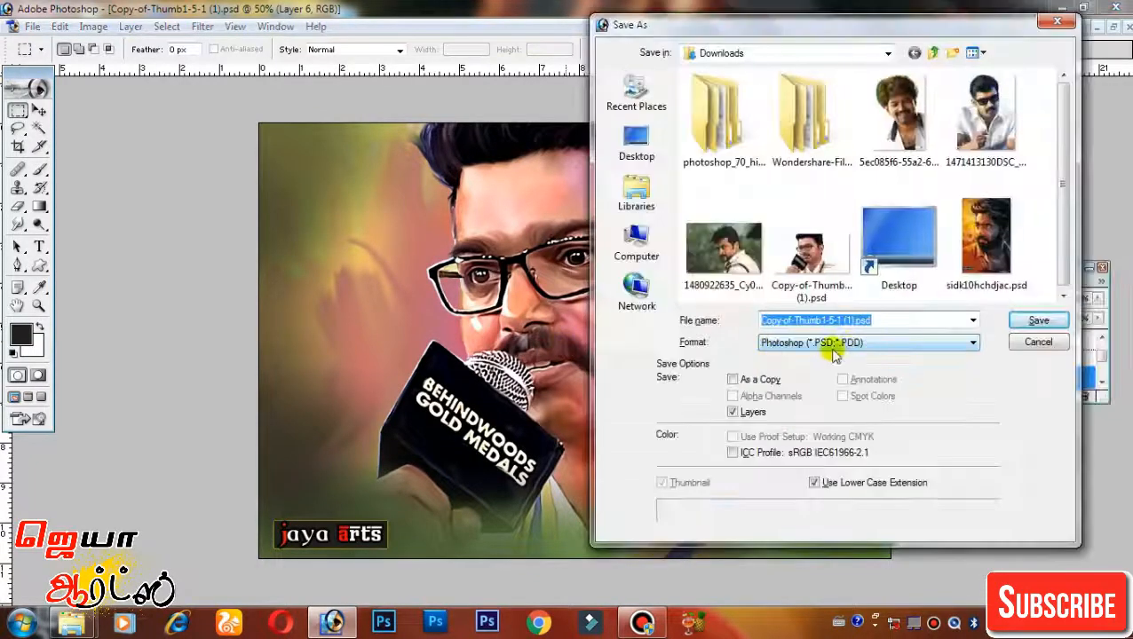
{"action": "left_click", "coordinate": [637, 254]}
{"action": "double_click", "coordinate": [913, 117]}
{"action": "double_click", "coordinate": [739, 238]}
{"action": "left_click", "coordinate": [833, 343]}
{"action": "left_click", "coordinate": [823, 415]}
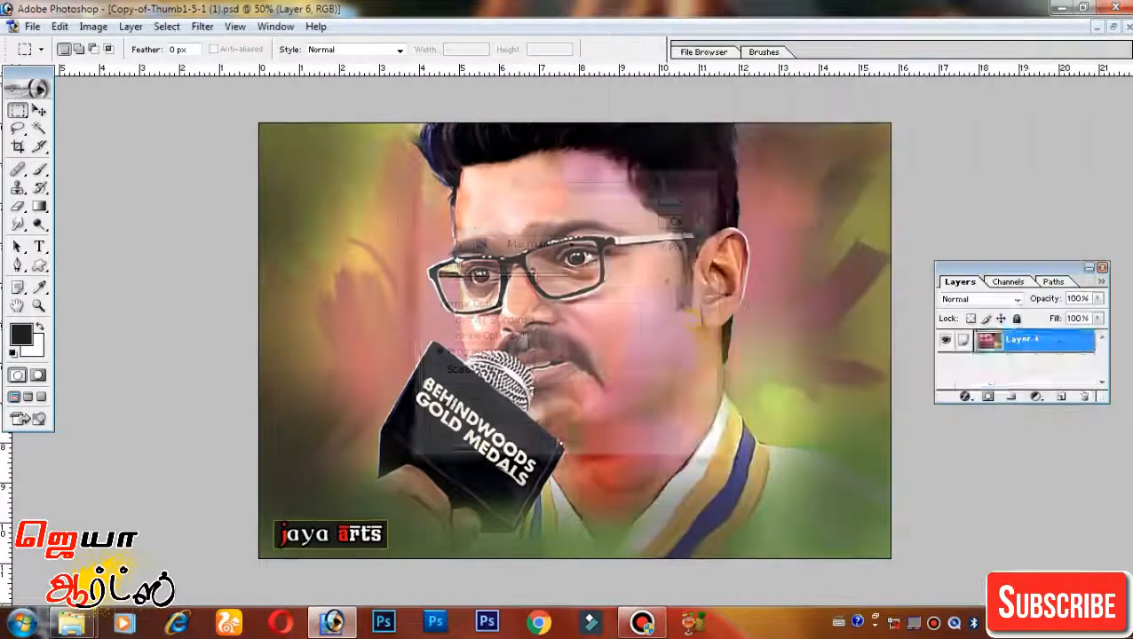
Tint the lips on Layer 3 with a red foreground colour and a 30 px brush at 30% opacity
{"action": "key", "text": "ctrl+alt+0"}
{"action": "left_click", "coordinate": [39, 168]}
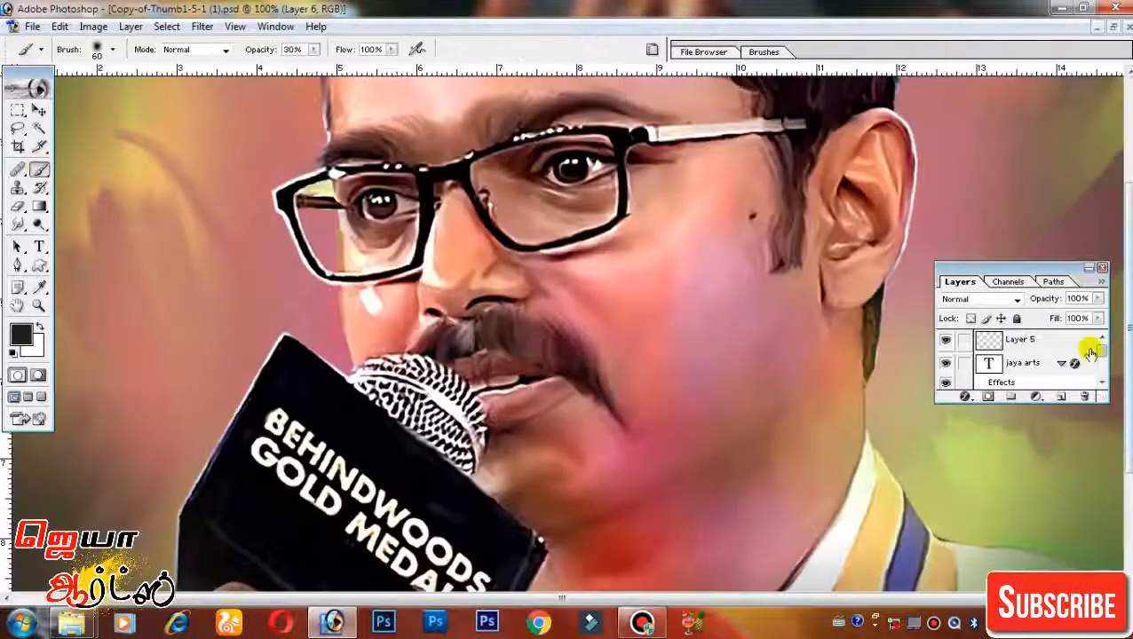
{"action": "left_click_drag", "start_coordinate": [1100, 350], "coordinate": [1101, 372]}
{"action": "left_click", "coordinate": [1032, 357]}
{"action": "left_click", "coordinate": [19, 334]}
{"action": "left_click", "coordinate": [774, 222]}
{"action": "left_click", "coordinate": [984, 169]}
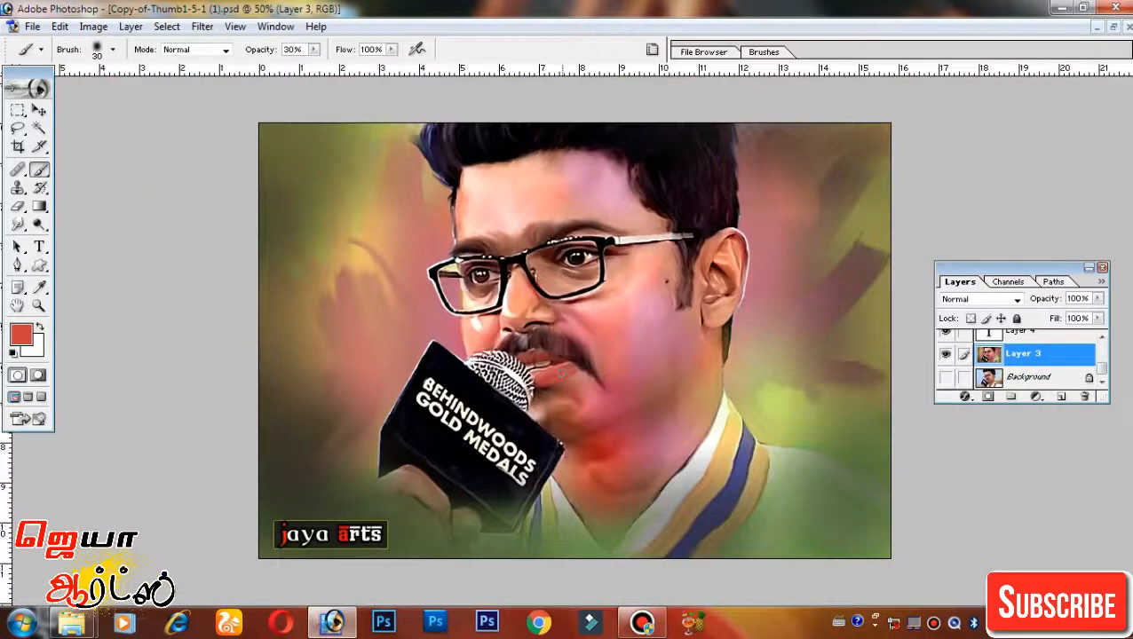
Save the retouched portrait as a JPEG over Copy-of-Thumb1-5-1 (1) copy.jpg in the digital painting folder
{"action": "key", "text": "ctrl+shift+s"}
{"action": "left_click", "coordinate": [974, 343]}
{"action": "left_click", "coordinate": [844, 431]}
{"action": "left_click", "coordinate": [638, 254]}
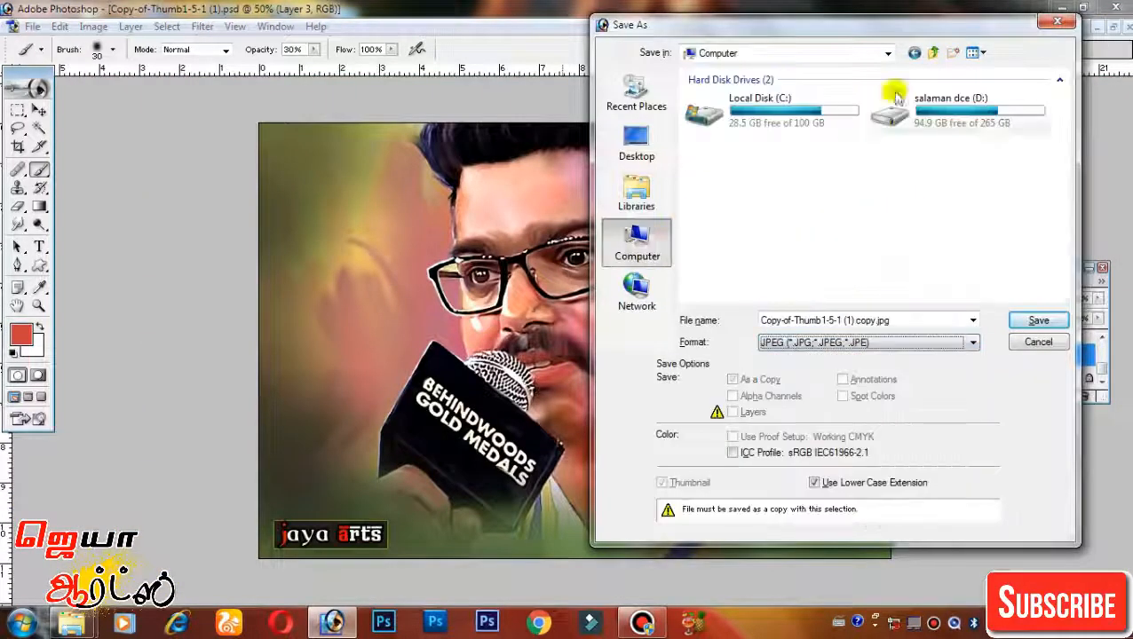
{"action": "double_click", "coordinate": [896, 96]}
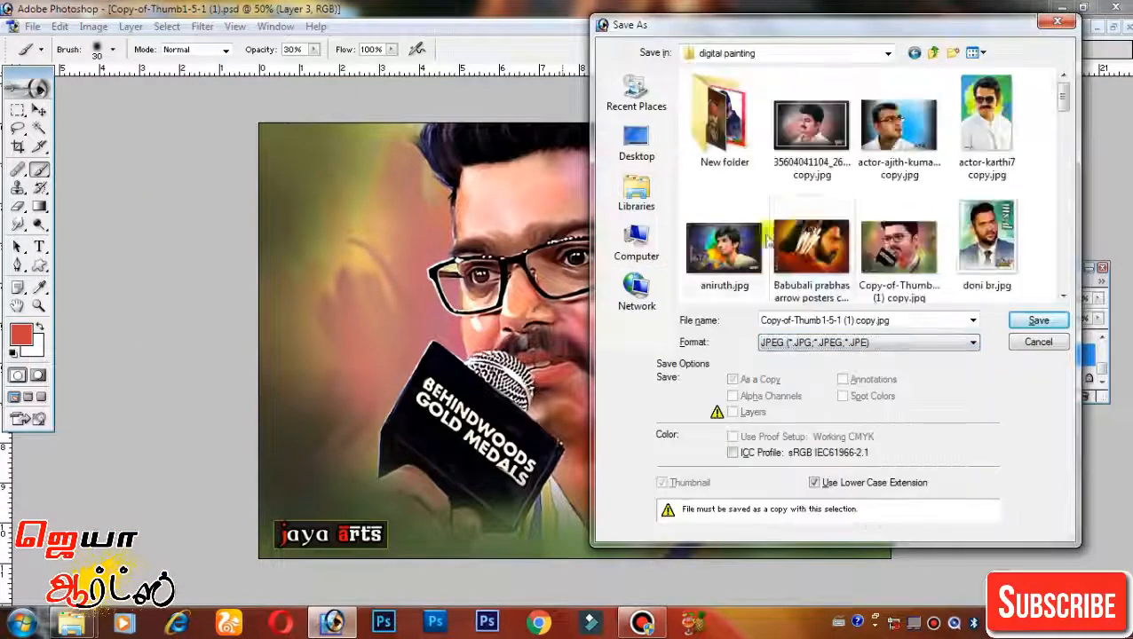
{"action": "mouse_move", "coordinate": [1062, 94]}
{"action": "left_mouse_down"}
{"action": "mouse_move", "coordinate": [1046, 227]}
{"action": "mouse_move", "coordinate": [1055, 237]}
{"action": "mouse_move", "coordinate": [1061, 92]}
{"action": "left_mouse_up"}
{"action": "double_click", "coordinate": [930, 205]}
{"action": "left_click", "coordinate": [686, 197]}
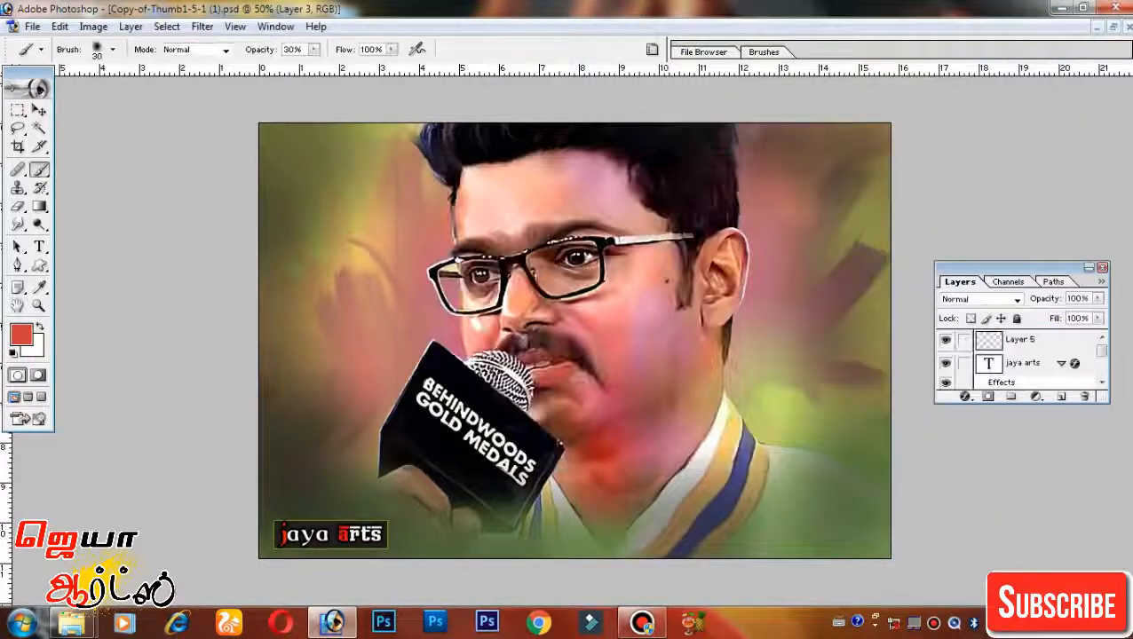